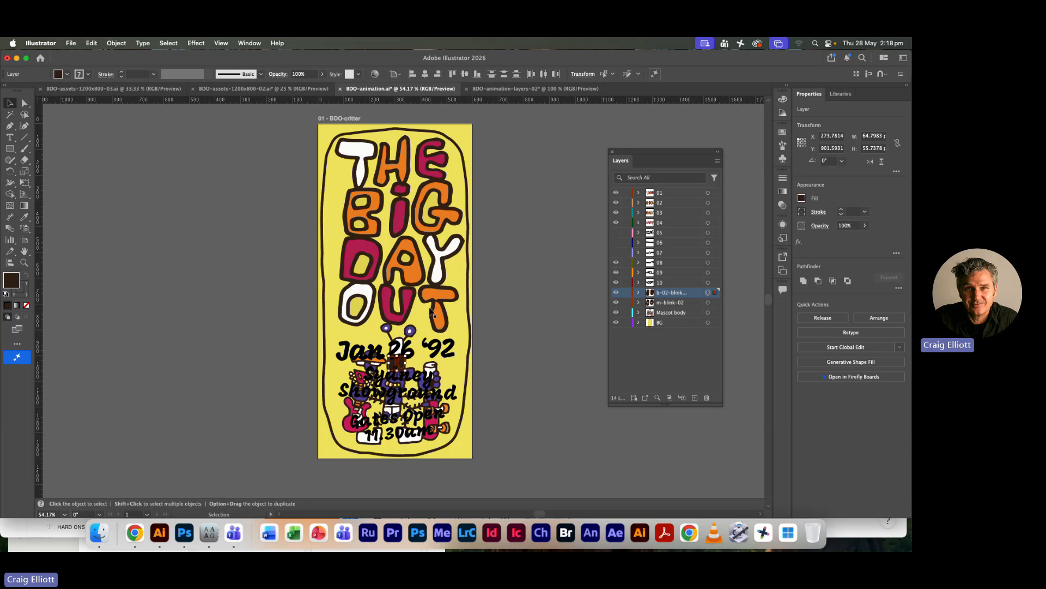
pyautogui.press('a')
pyautogui.press('super+Tab')
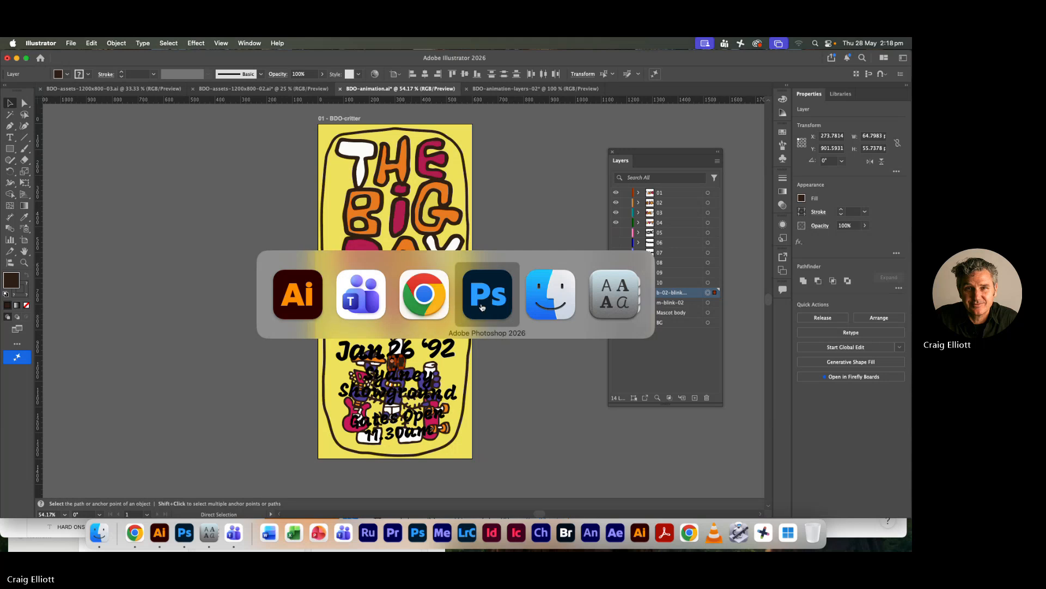
pyautogui.press('super+Tab')
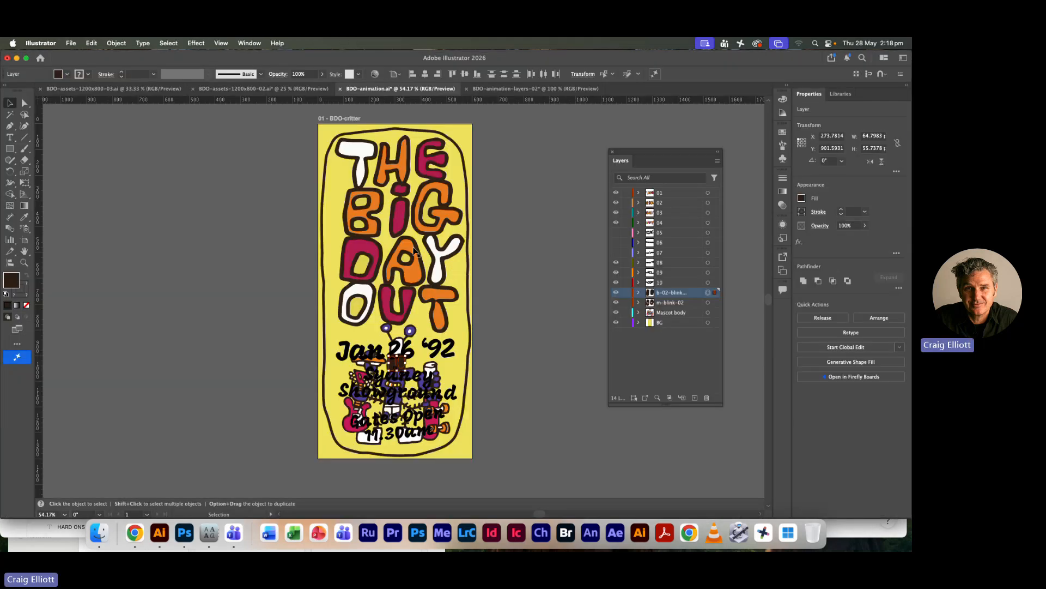
# Activate the Artboard tool and change to the Basic toolbar, floated beside the artwork in two columns
pyautogui.click(25, 238)
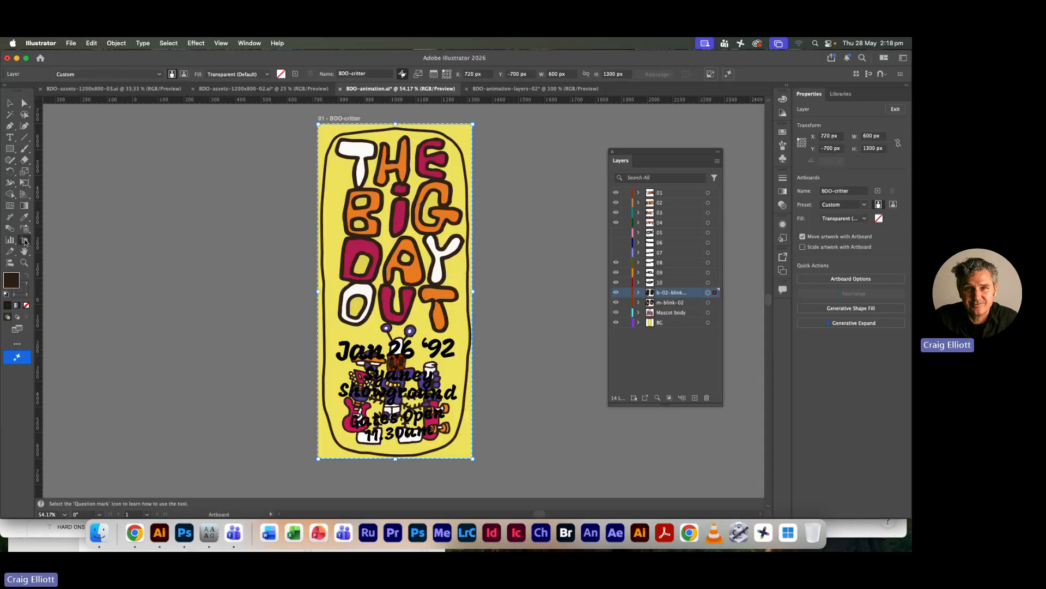
pyautogui.moveTo(22, 92); pyautogui.dragTo(208, 121)
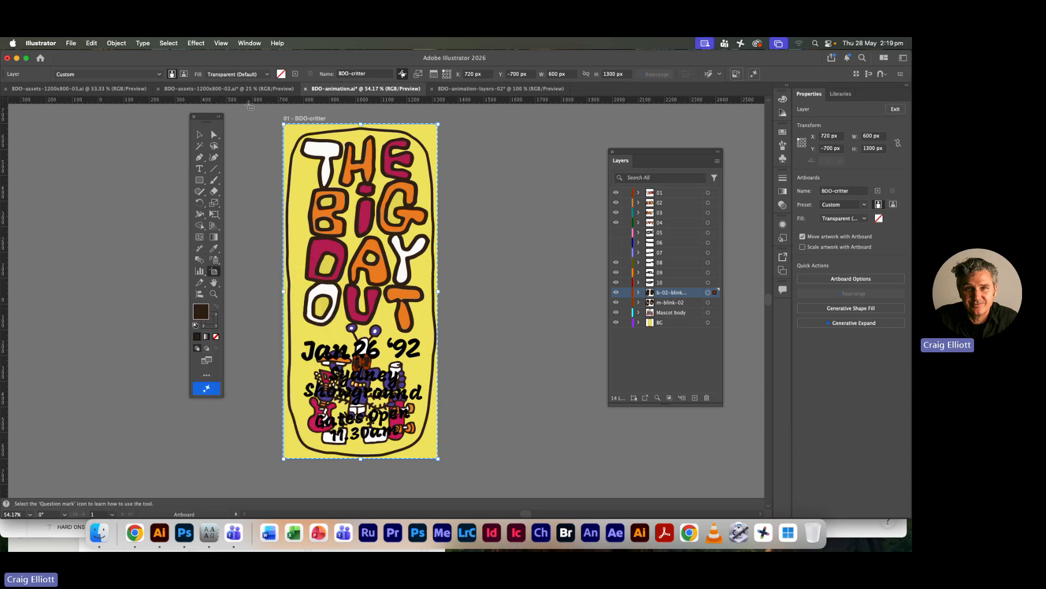
pyautogui.click(244, 43)
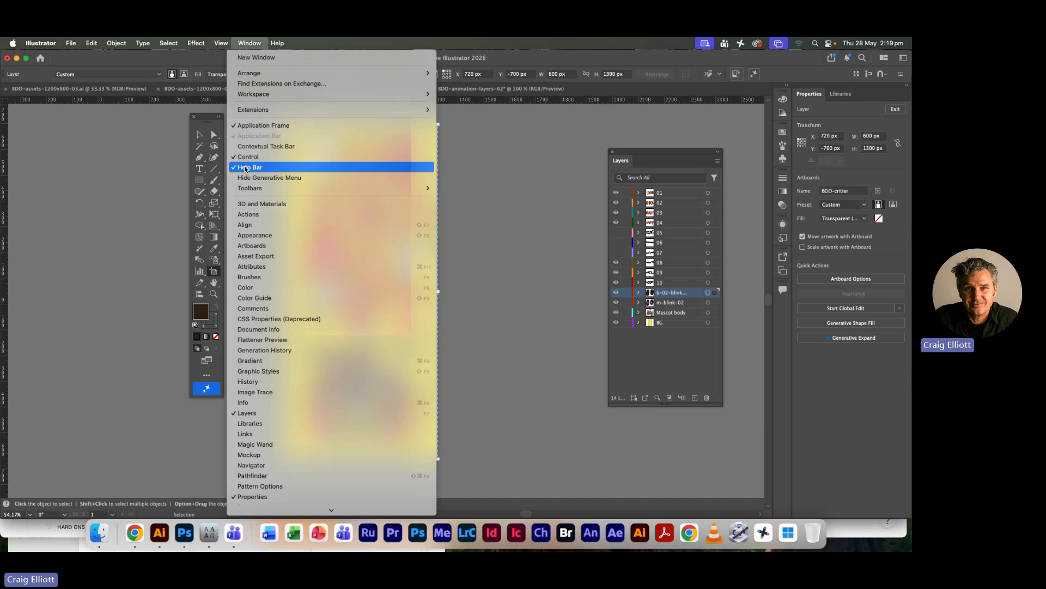
pyautogui.moveTo(244, 187)
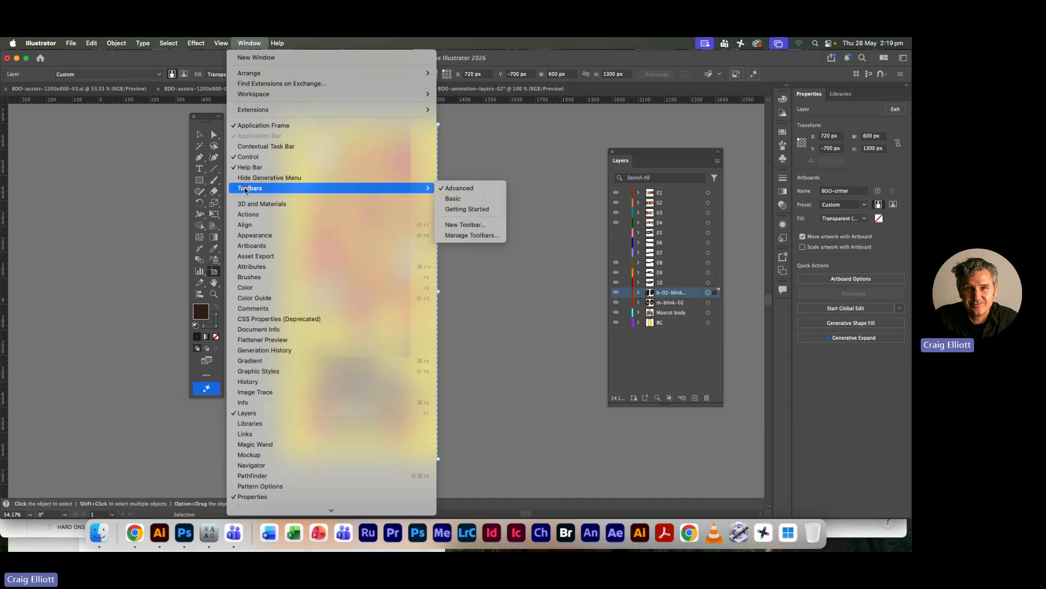
pyautogui.click(466, 200)
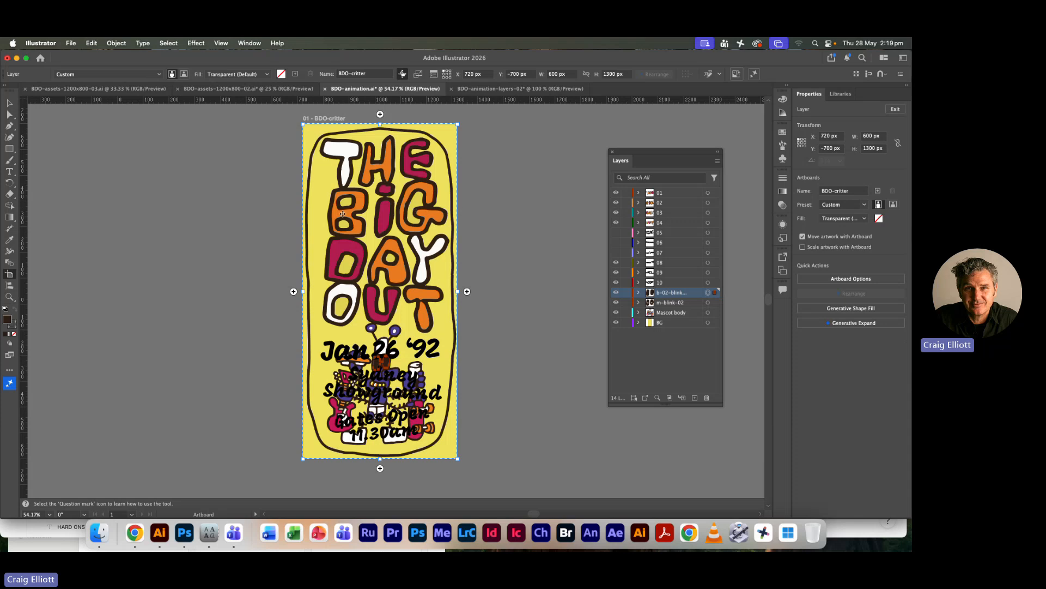
pyautogui.moveTo(9, 91); pyautogui.dragTo(217, 136)
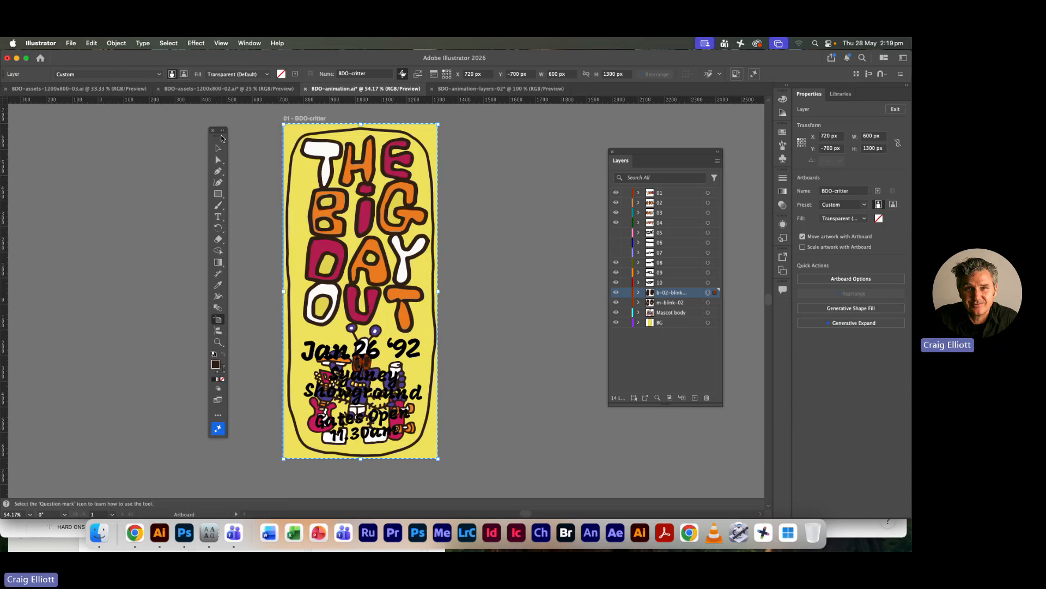
pyautogui.click(222, 131)
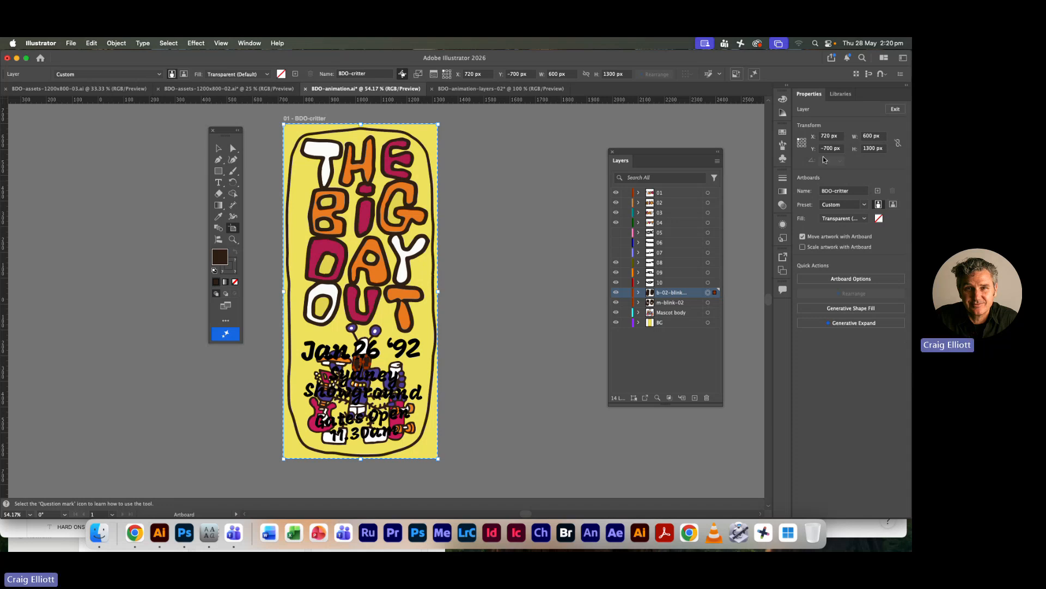
# Switch to Photoshop and start a new Web document sized 600 by 1300 pixels
pyautogui.press('super+Tab')
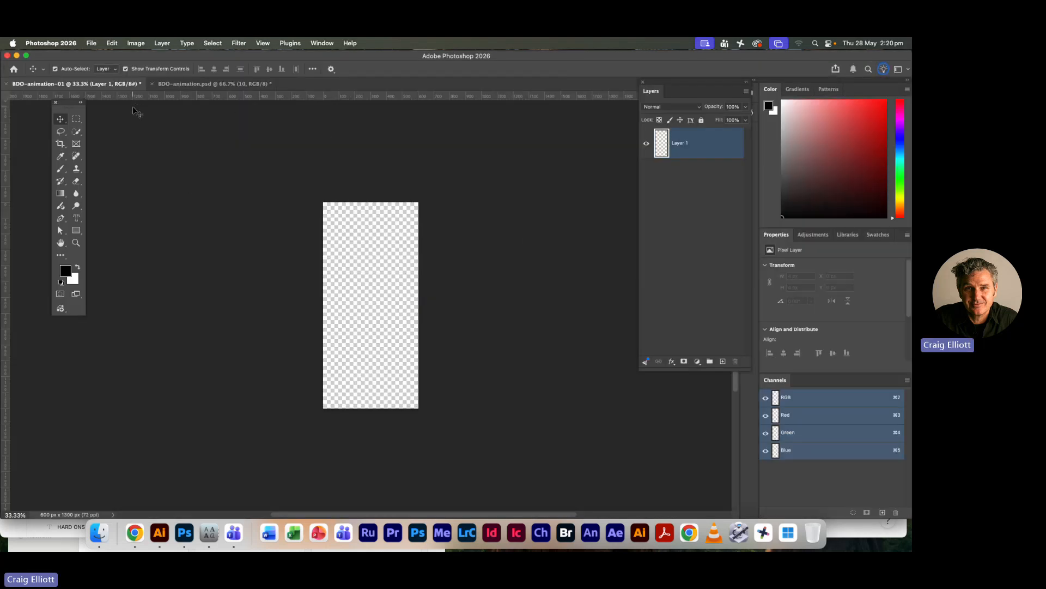
pyautogui.click(91, 43)
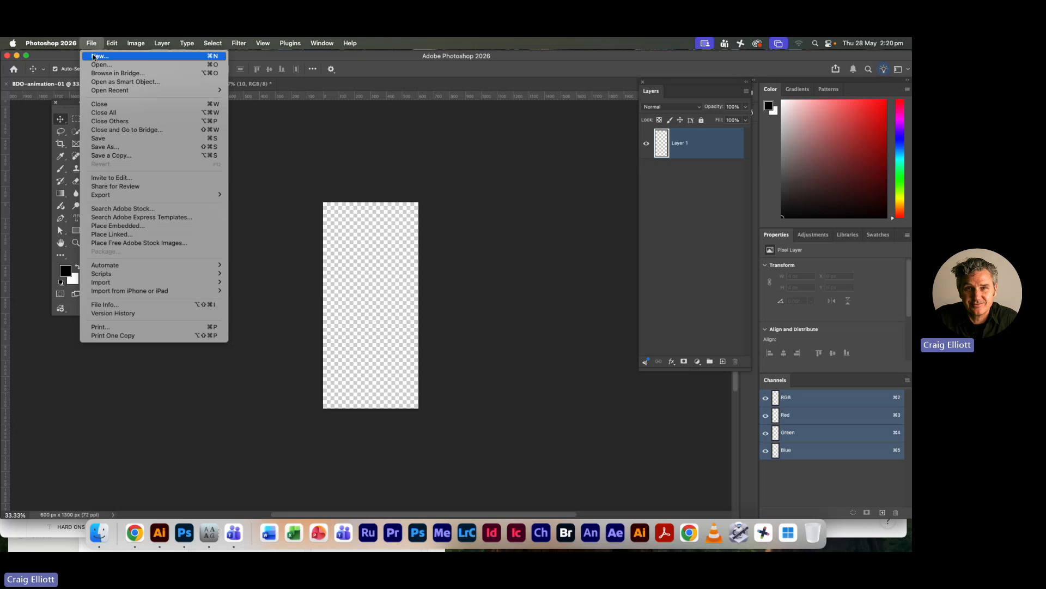
pyautogui.click(94, 57)
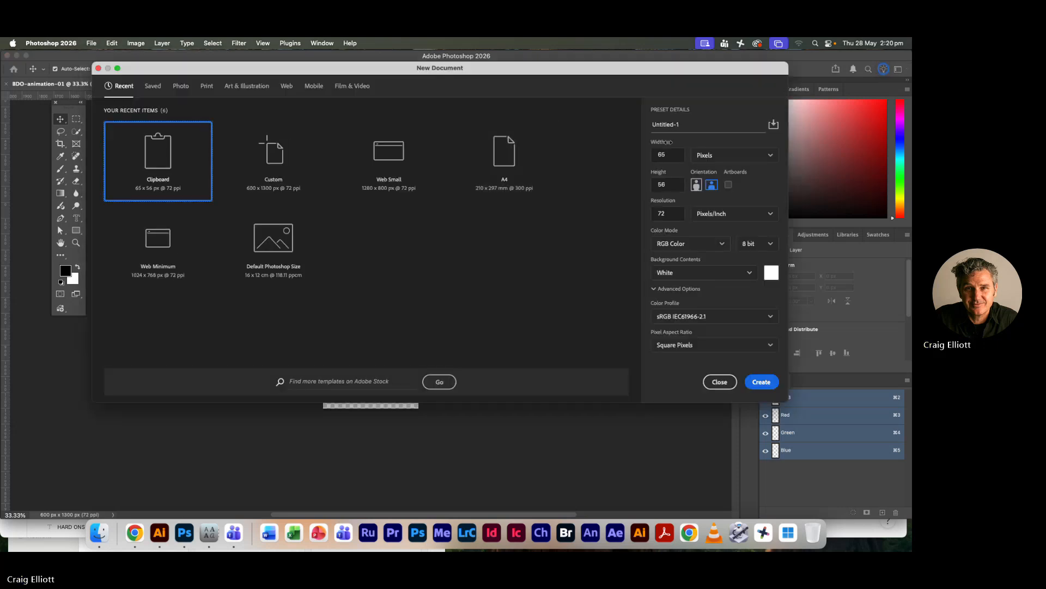
pyautogui.click(286, 86)
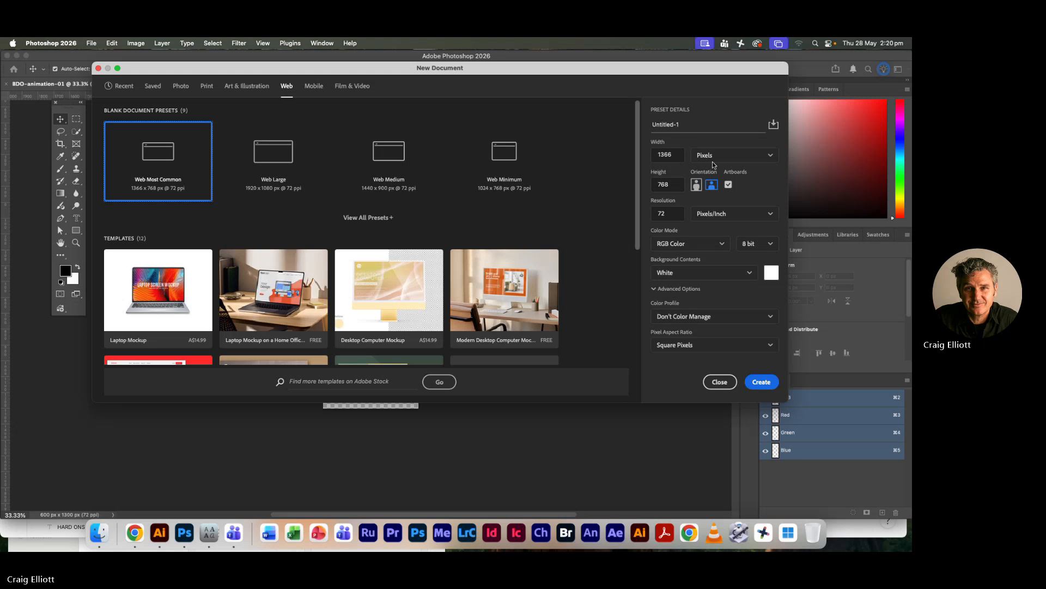
pyautogui.doubleClick(674, 154)
pyautogui.write('600')
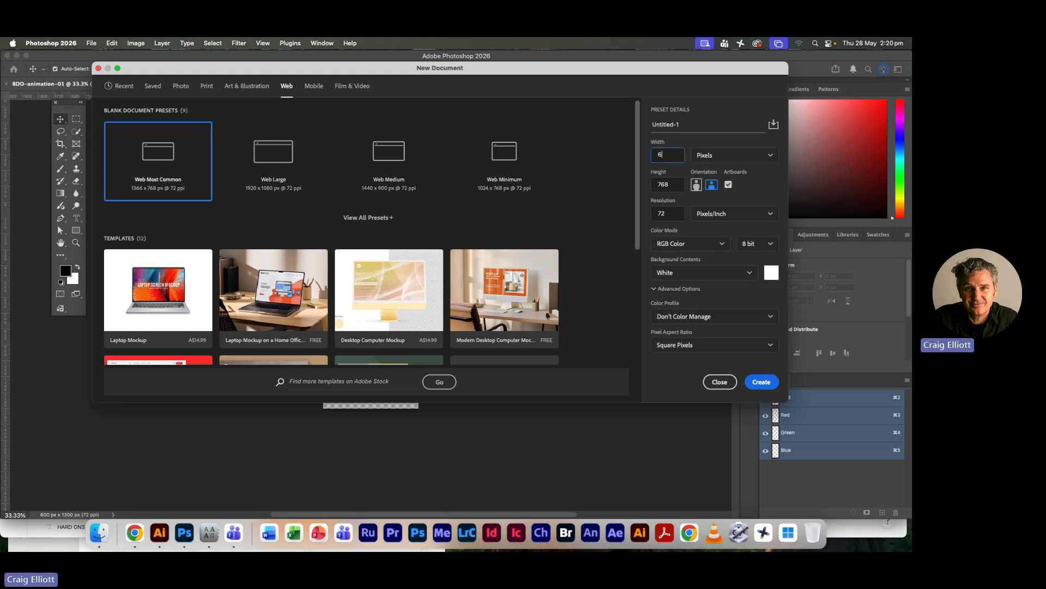
pyautogui.doubleClick(676, 186)
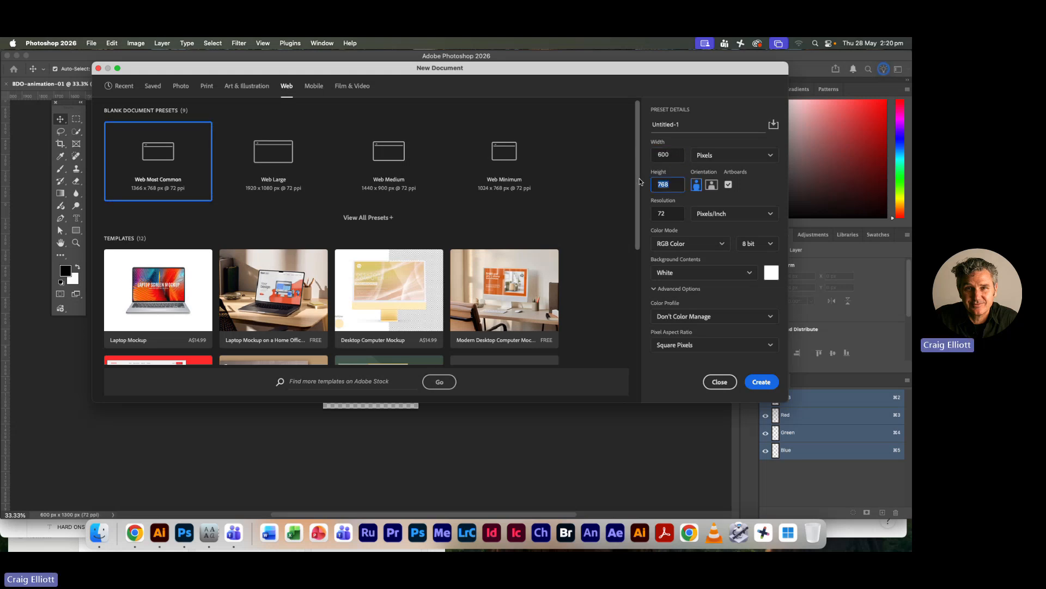
pyautogui.write('1300')
# Turn off artboards for the new document, name it BDO-animation-03 and create it
pyautogui.click(728, 185)
pyautogui.click(685, 125)
pyautogui.moveTo(682, 124); pyautogui.dragTo(640, 123)
pyautogui.write('BDO-animation-03')
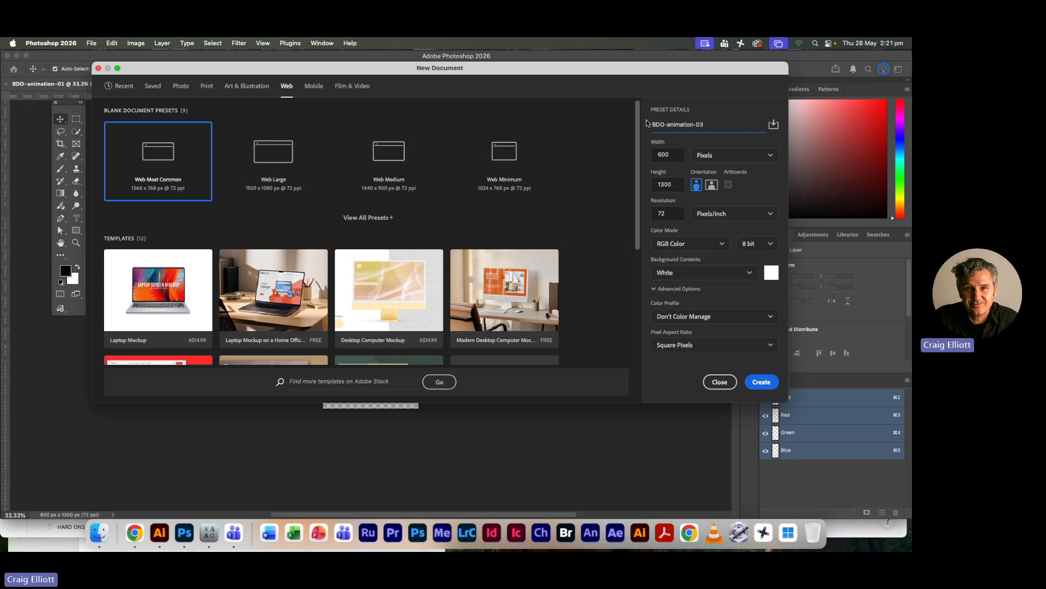
pyautogui.click(762, 382)
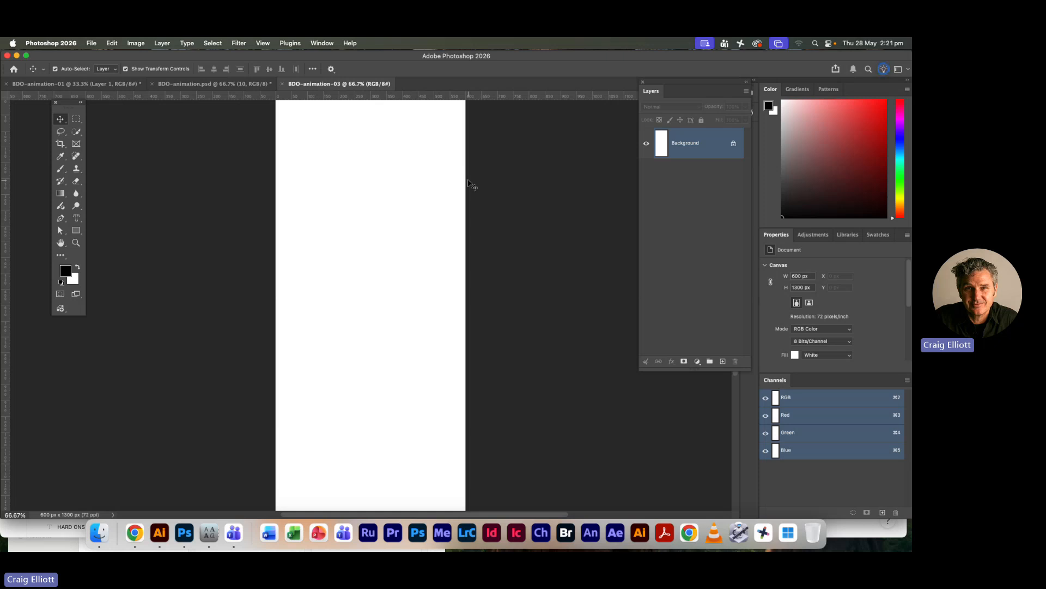
pyautogui.press('super+Tab')
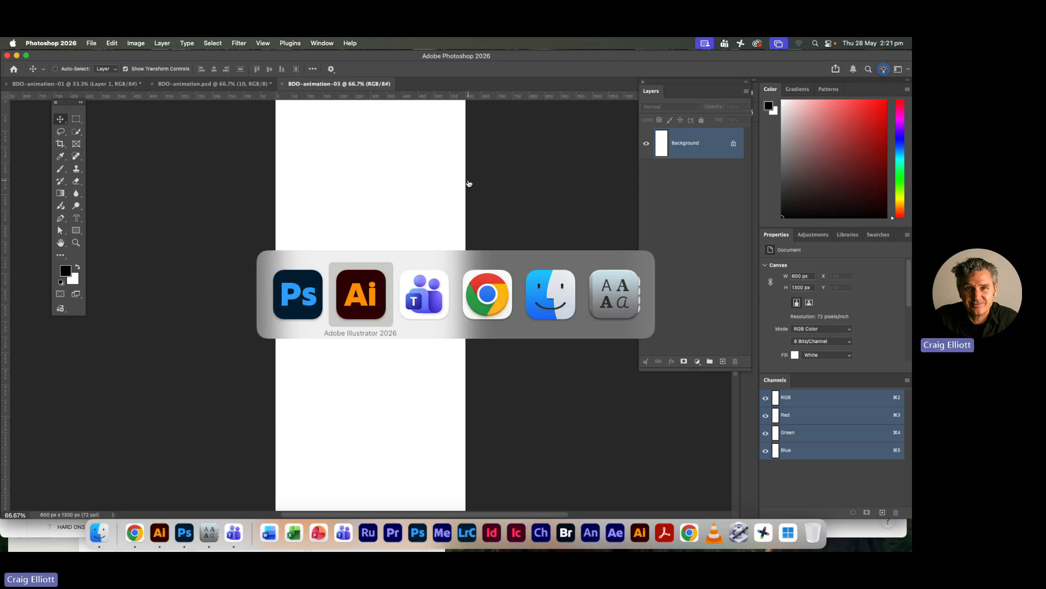
pyautogui.press('super+Tab')
pyautogui.press('super+Tab')
pyautogui.press('super+Tab')
pyautogui.press('super+Tab')
pyautogui.press('super+Tab')
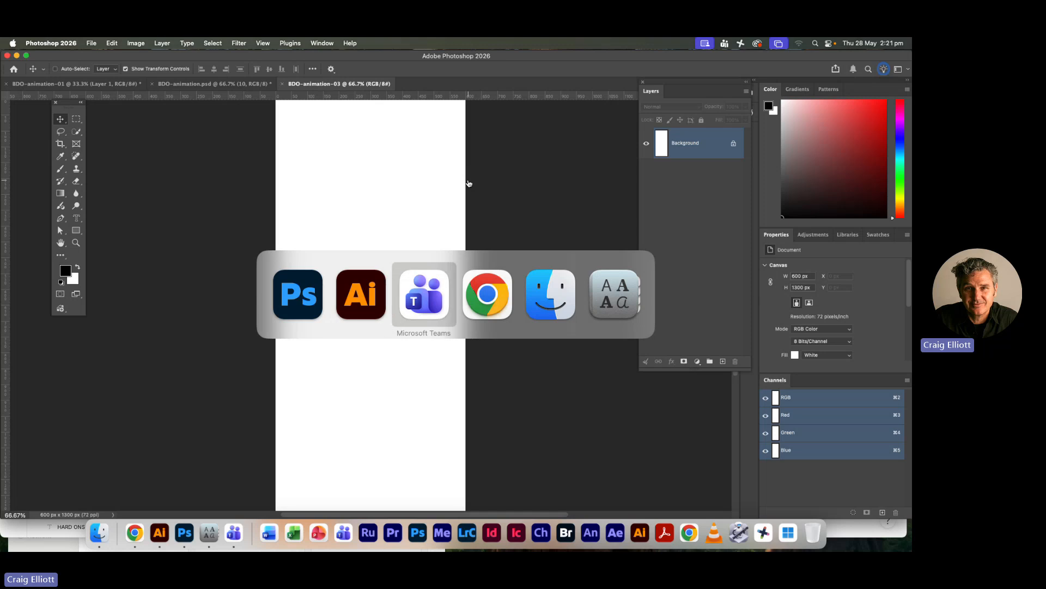
pyautogui.press('super+Tab')
pyautogui.press('super+Tab')
pyautogui.press('super+Tab')
pyautogui.press('super+Tab')
pyautogui.press('super+Tab')
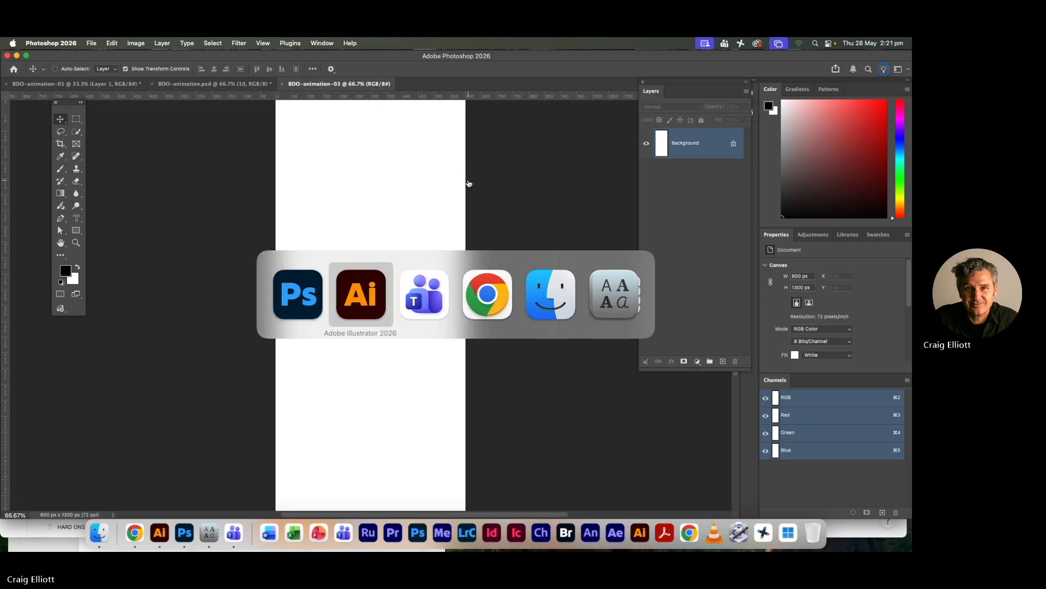
pyautogui.press('super+Tab')
pyautogui.press('super+Tab')
pyautogui.press('super+Tab')
pyautogui.press('super+Tab')
pyautogui.press('super+Tab')
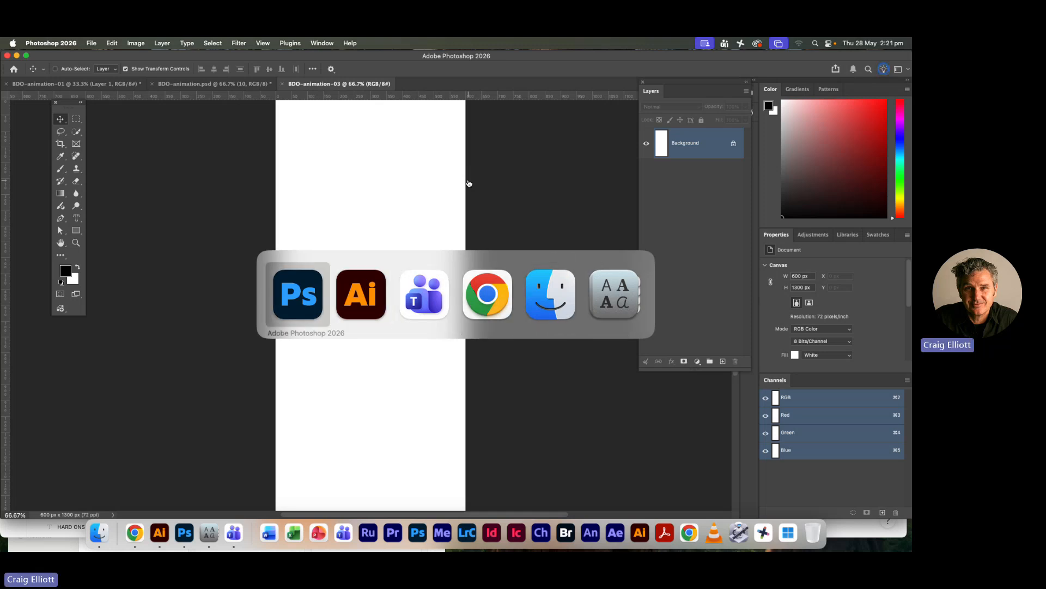
# Switch to Illustrator and copy all artwork on the BG layer of BDO-animation
pyautogui.press('super+Tab')
pyautogui.press('super+Tab')
pyautogui.press('super+Tab')
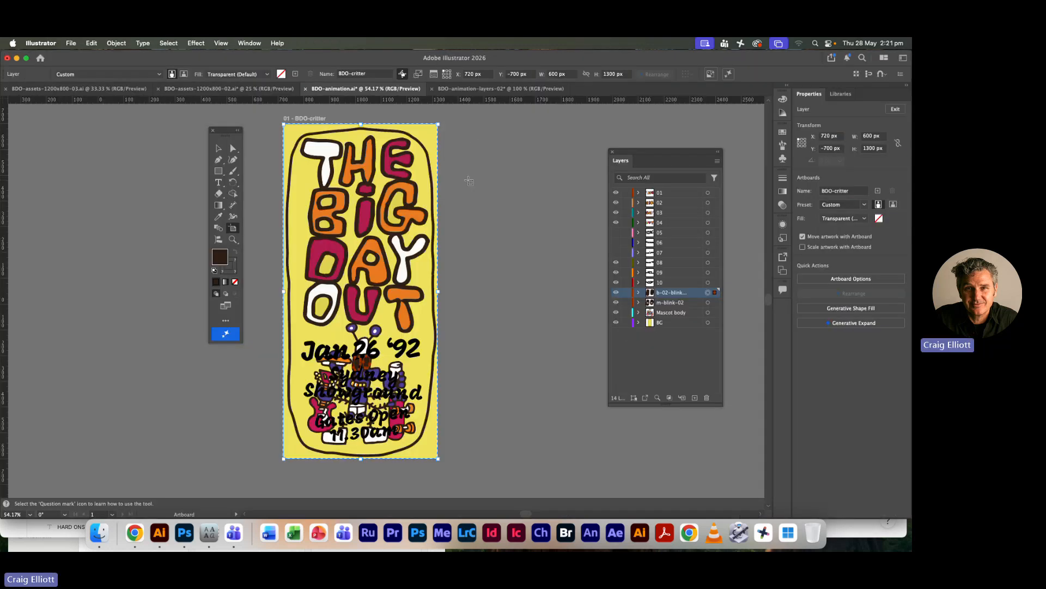
pyautogui.click(219, 148)
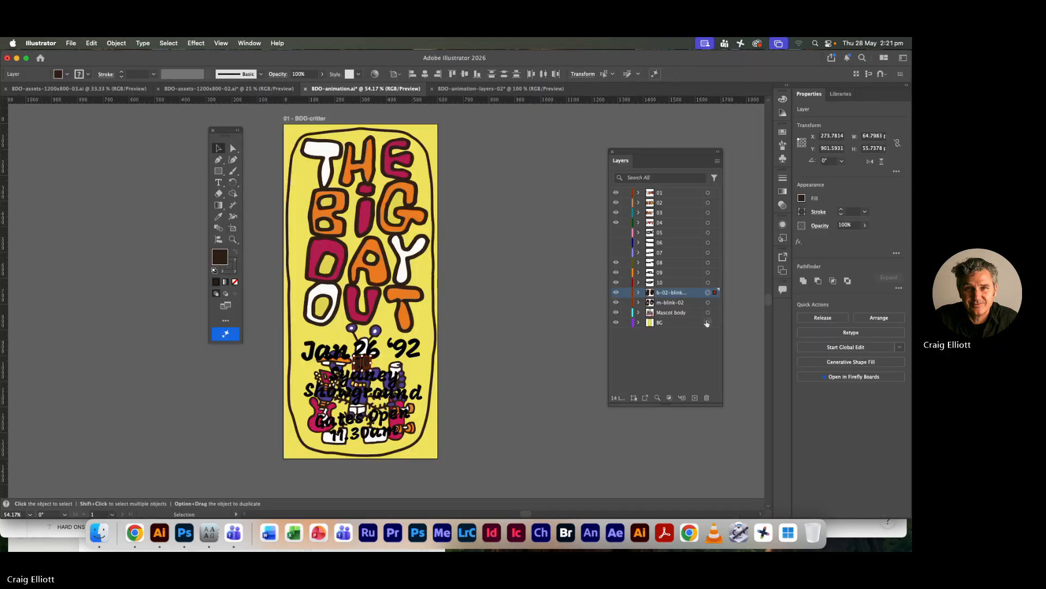
pyautogui.click(708, 323)
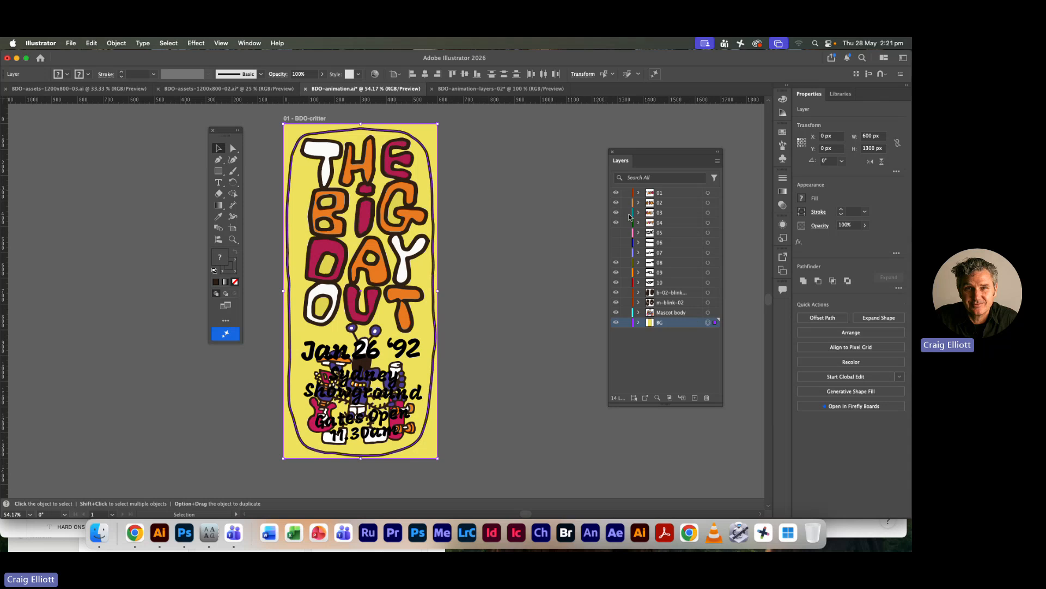
pyautogui.click(91, 43)
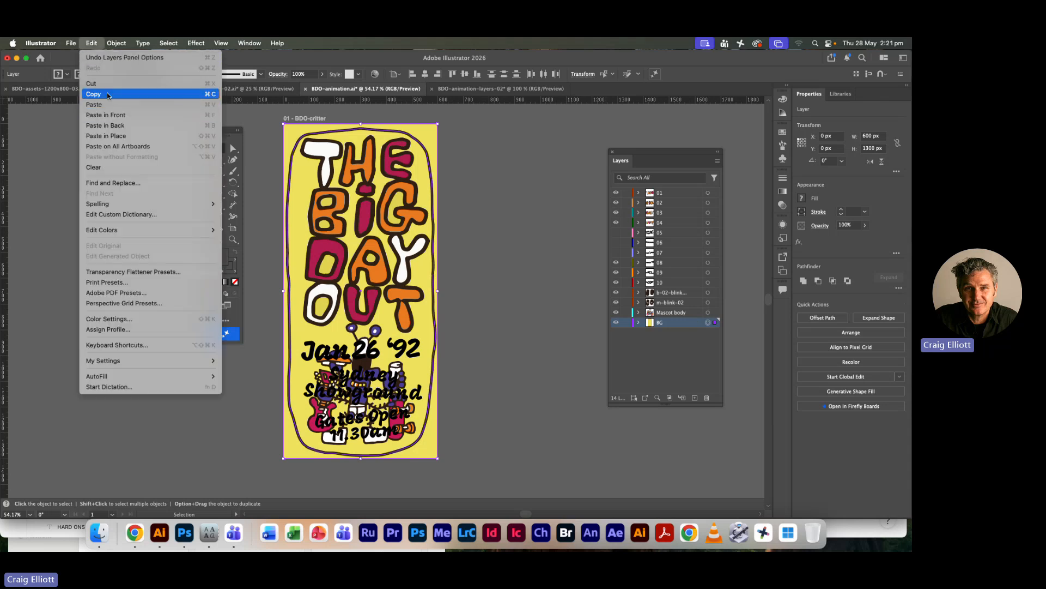
pyautogui.click(107, 95)
pyautogui.press('a')
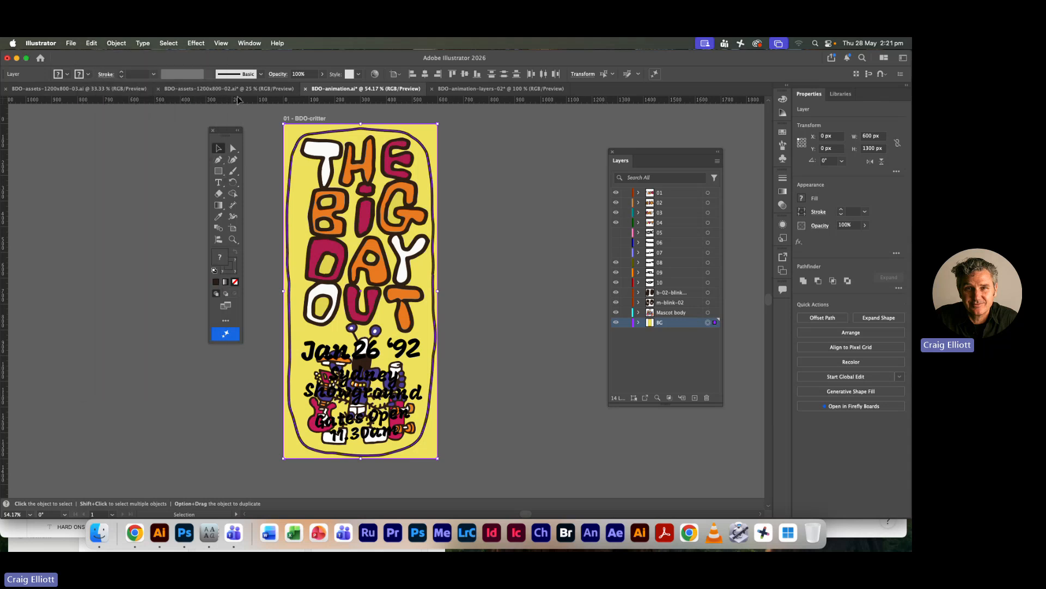
# Switch to Photoshop and place the copied background in BDO-animation-03 as a Smart Object
pyautogui.press('super+Tab')
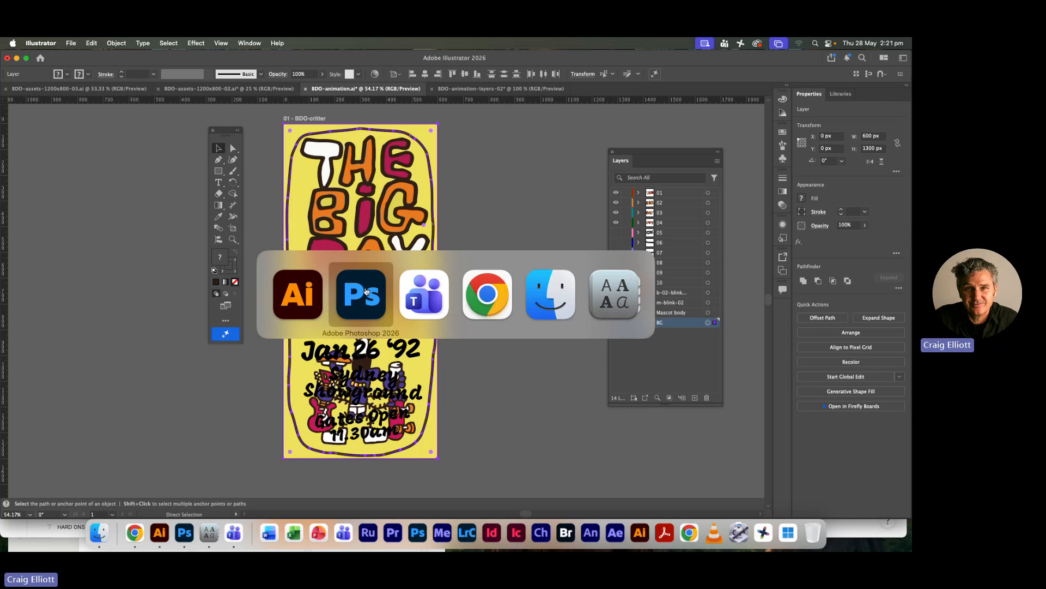
pyautogui.press('super+v')
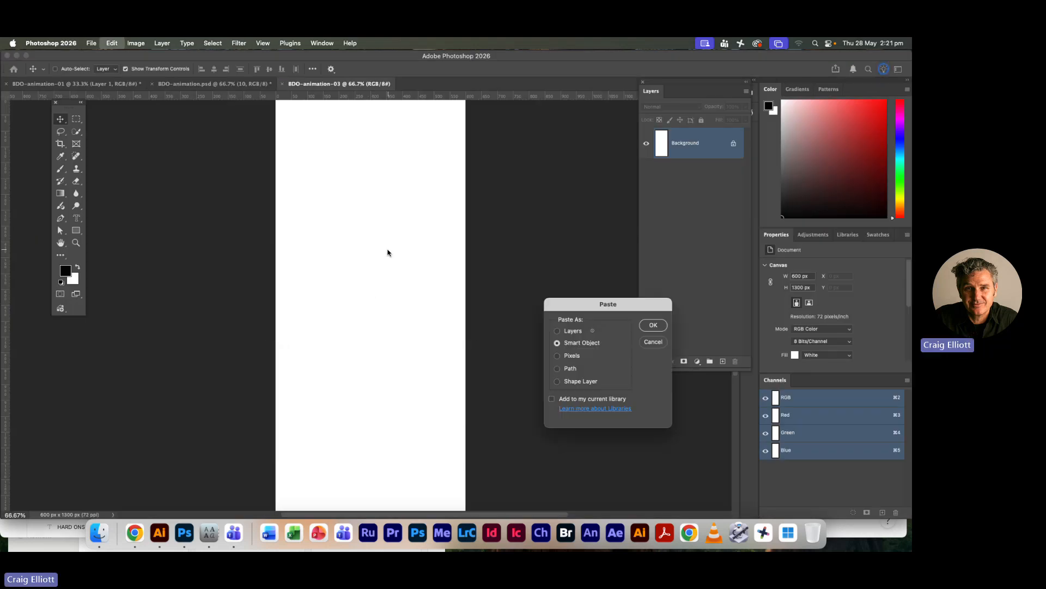
pyautogui.moveTo(568, 300); pyautogui.dragTo(511, 126)
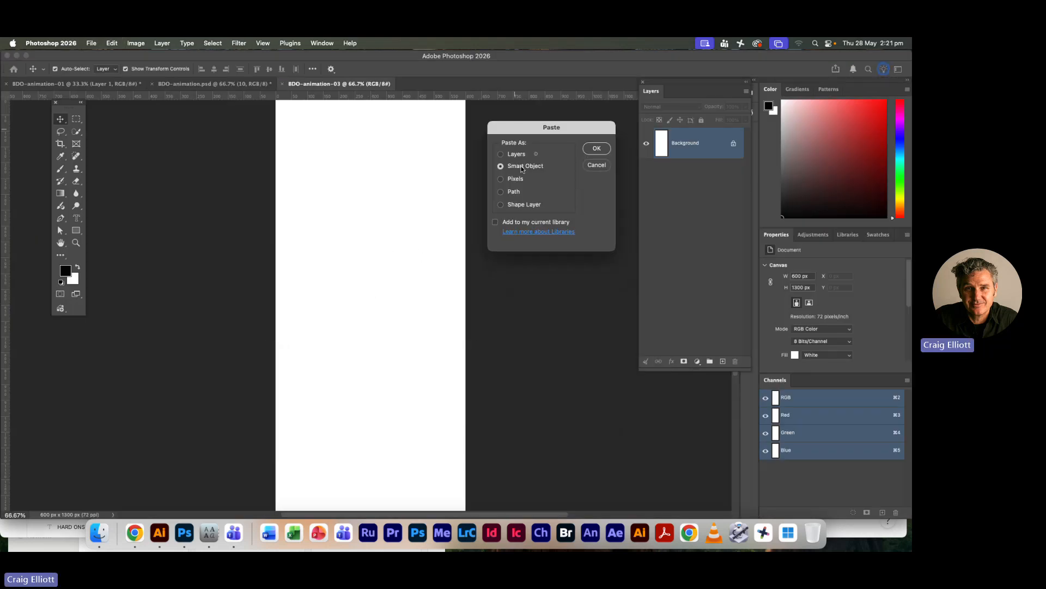
pyautogui.click(597, 150)
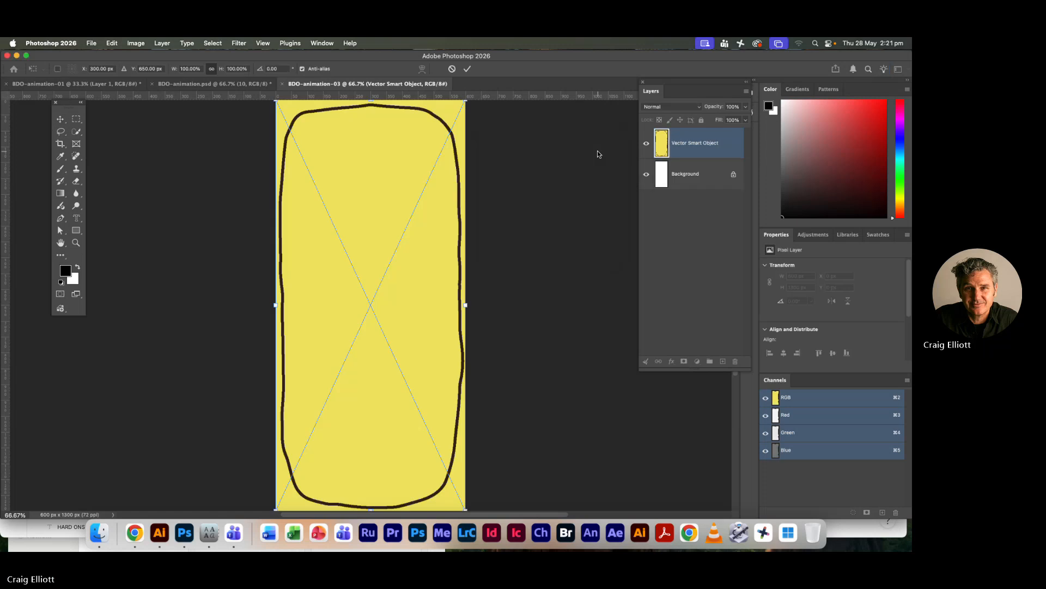
pyautogui.press('Return')
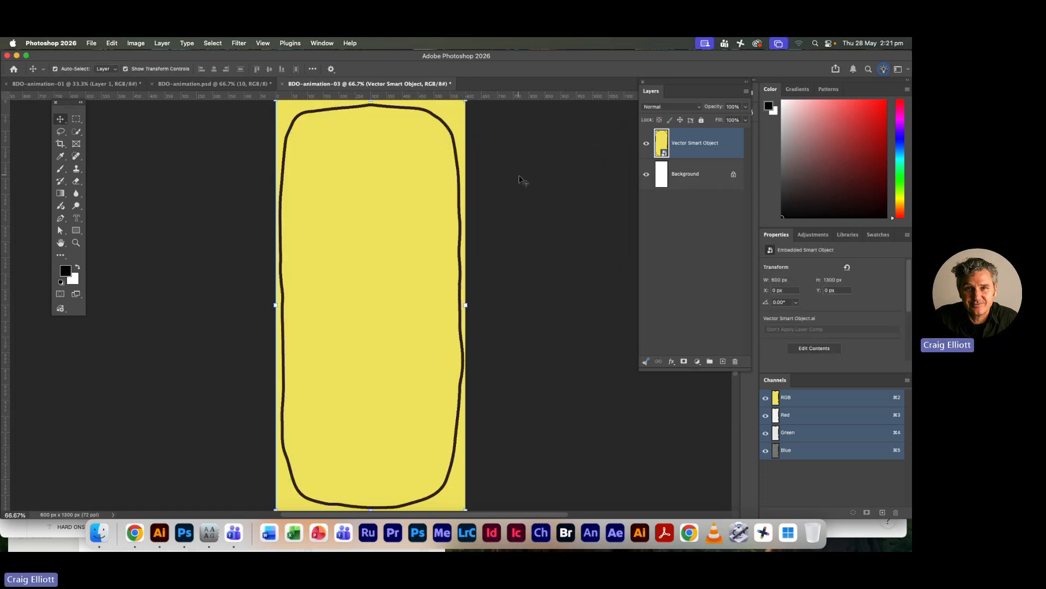
# Switch to Illustrator and copy the THE lettering at the top of the BDO-animation poster
pyautogui.press('super+Tab')
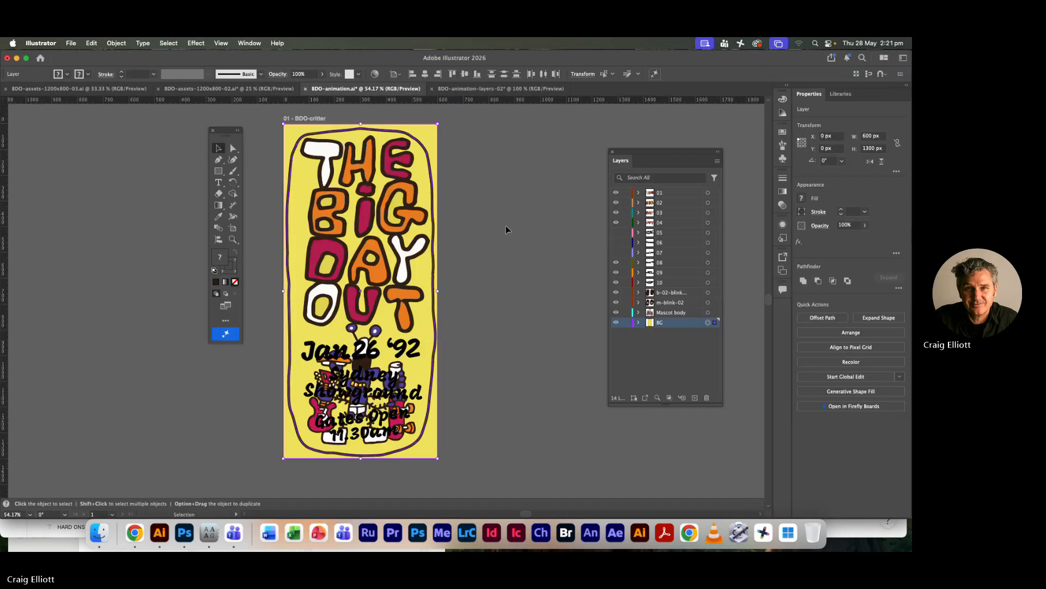
pyautogui.click(408, 170)
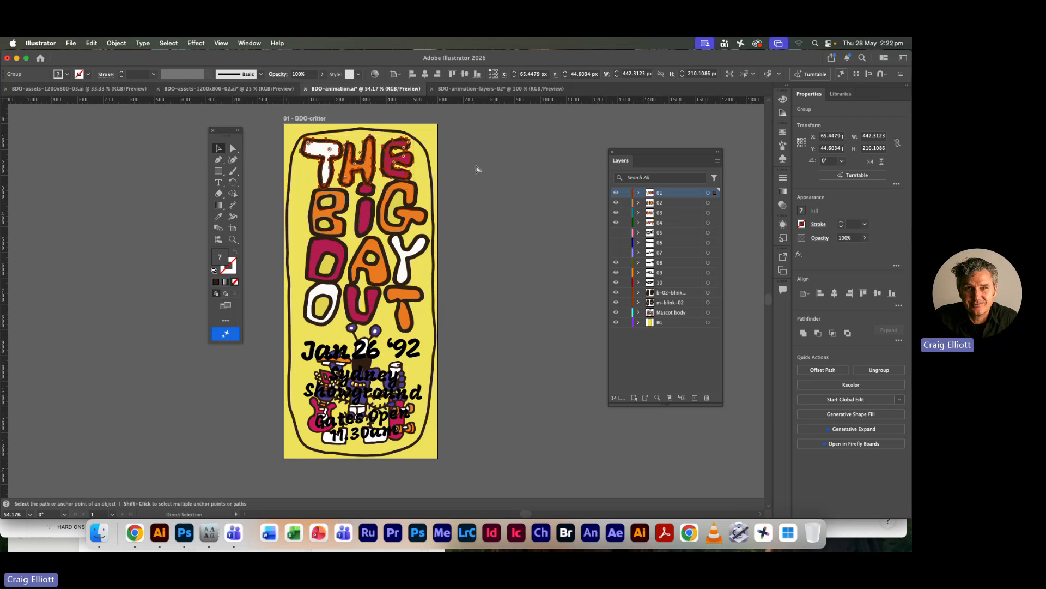
pyautogui.press('a')
# Switch to Photoshop, place the copied THE lettering as a Smart Object and move it to the upper part of the frame
pyautogui.press('super+Tab')
pyautogui.click(361, 295)
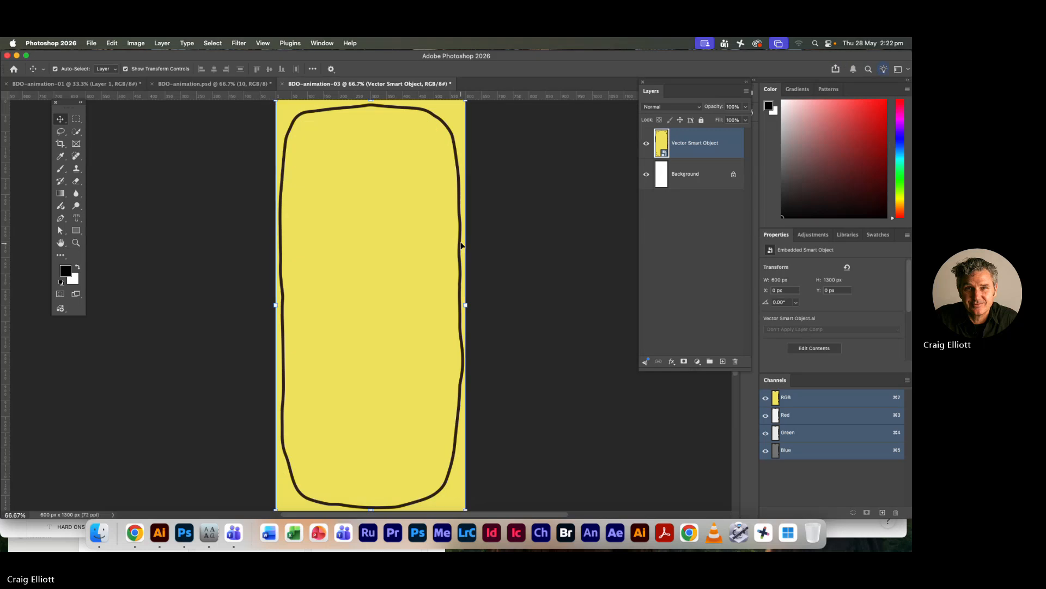
pyautogui.press('super+v')
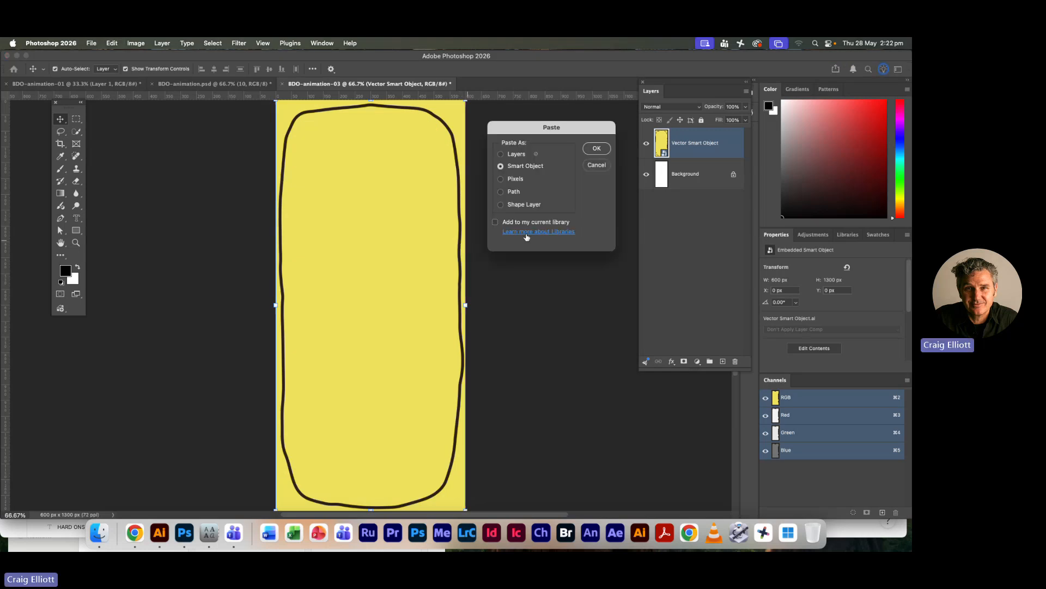
pyautogui.click(596, 149)
pyautogui.moveTo(391, 315); pyautogui.dragTo(394, 173)
pyautogui.click(467, 69)
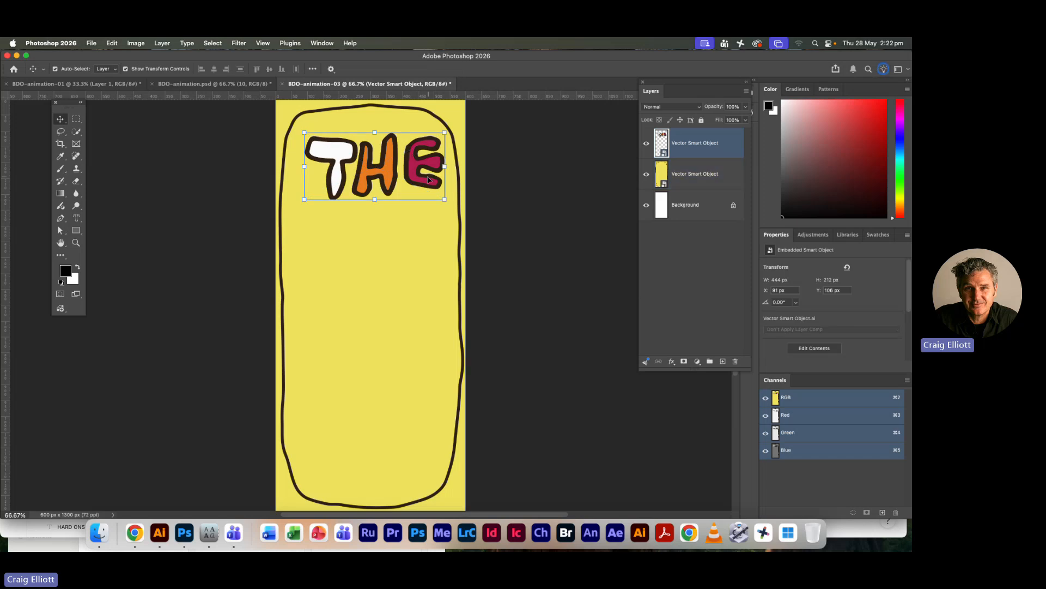
# Copy the BIG lettering from Illustrator and place it in BDO-animation-03 as a Smart Object directly below THE
pyautogui.press('super+Tab')
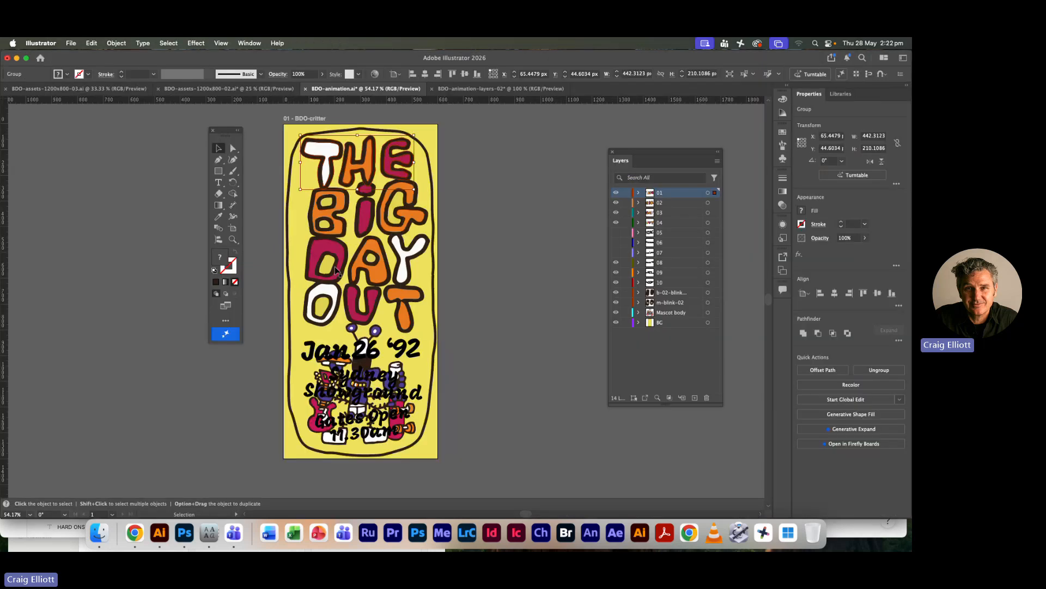
pyautogui.click(356, 217)
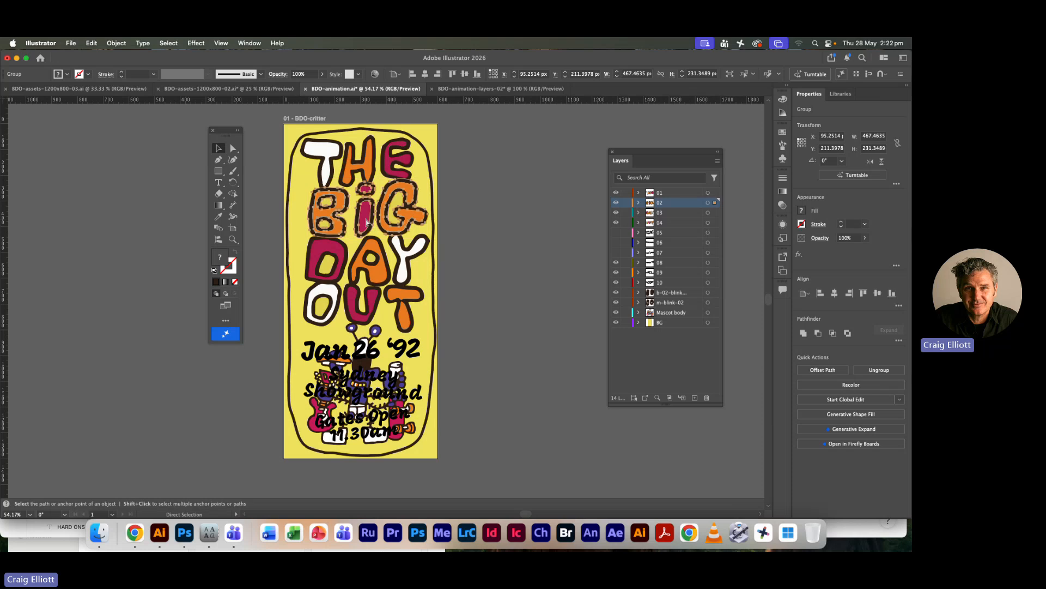
pyautogui.press('super+Tab')
pyautogui.click(397, 270)
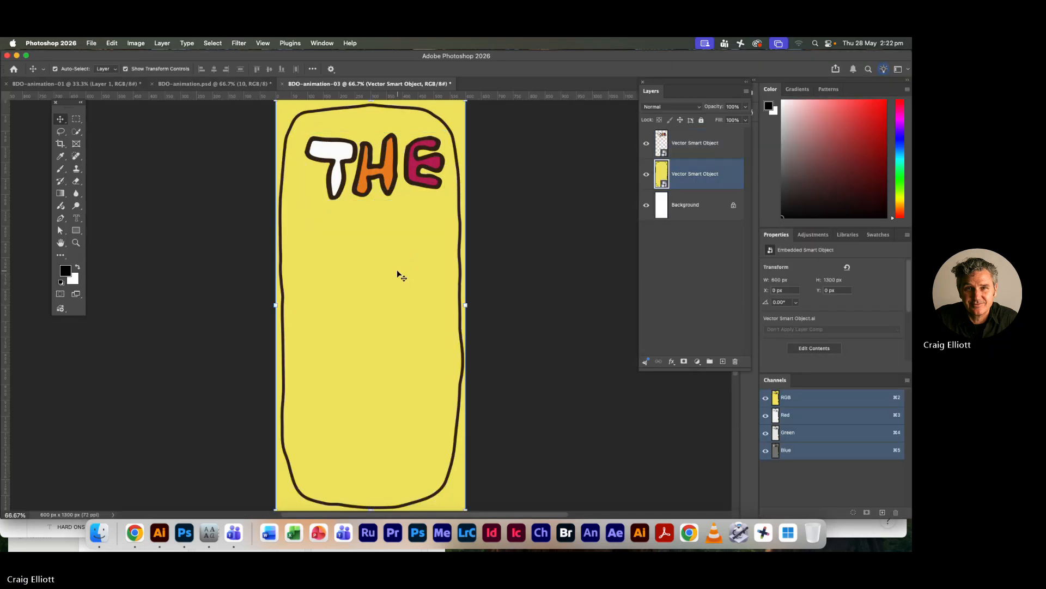
pyautogui.press('super+v')
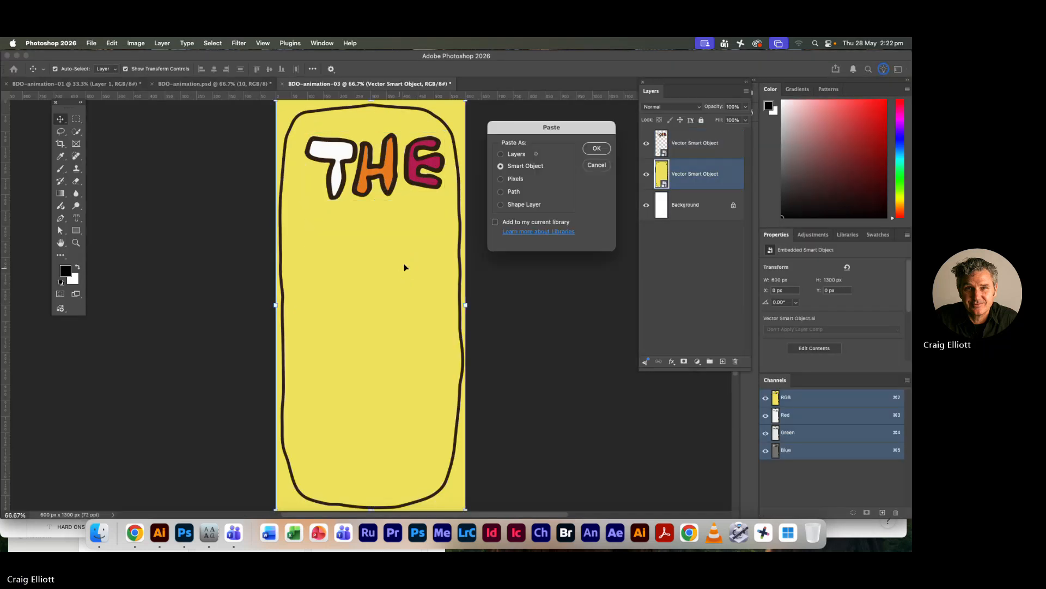
pyautogui.click(596, 149)
pyautogui.moveTo(372, 299); pyautogui.dragTo(377, 220)
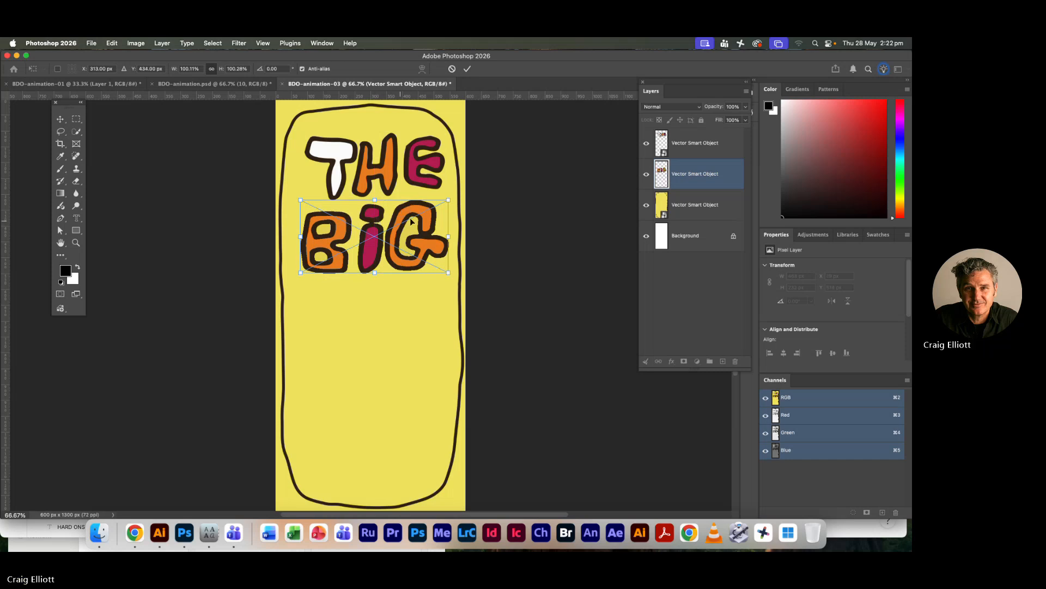
pyautogui.click(467, 69)
# Copy the DAY lettering from Illustrator and place it in Photoshop as a Smart Object centred on the canvas below BIG
pyautogui.press('super+Tab')
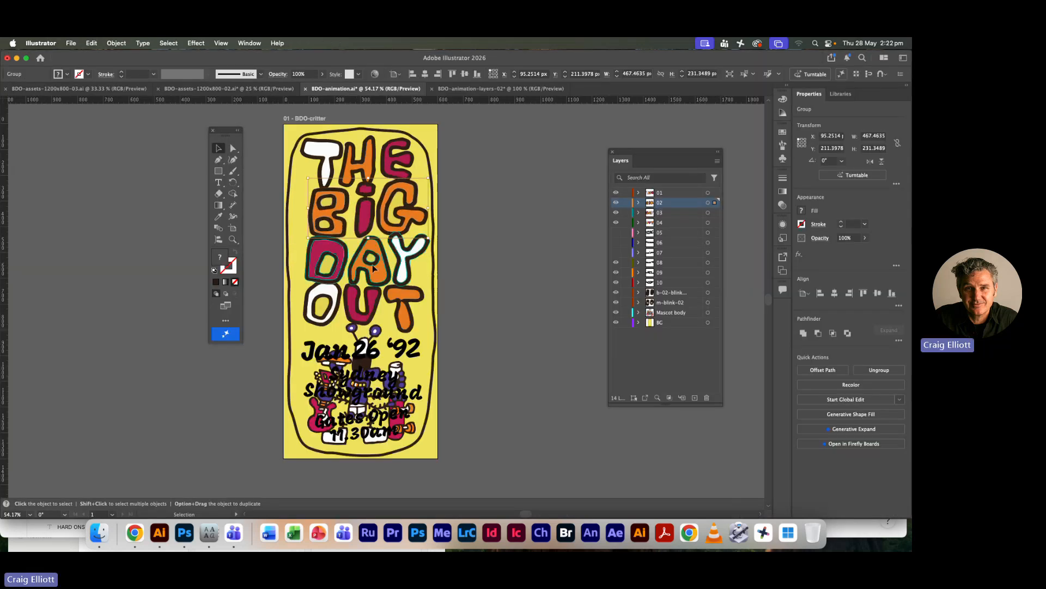
pyautogui.press('super+Tab')
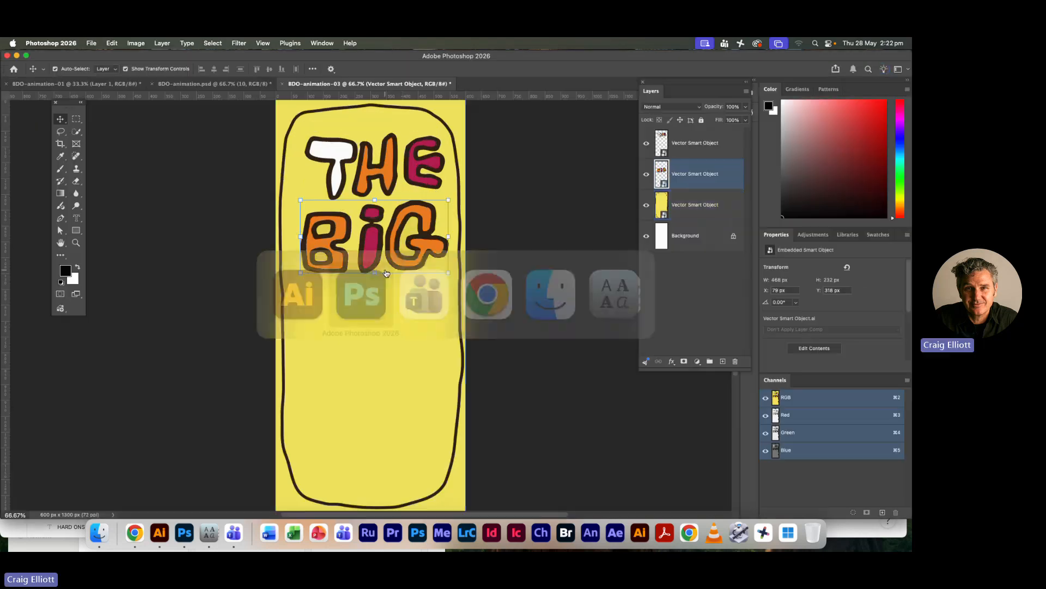
pyautogui.click(400, 318)
pyautogui.press('super+v')
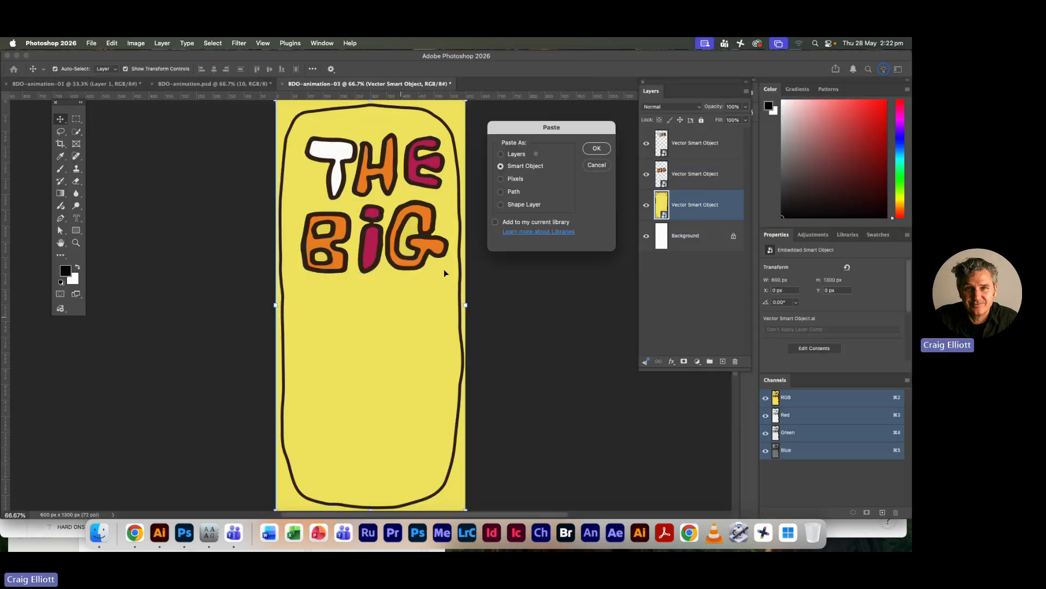
pyautogui.press('Return')
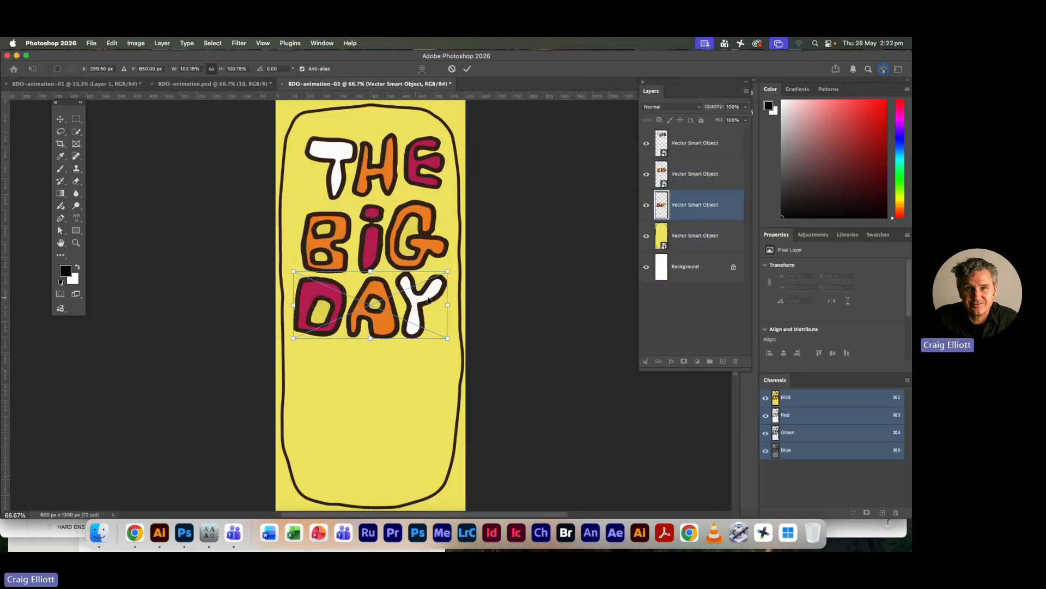
pyautogui.press('Return')
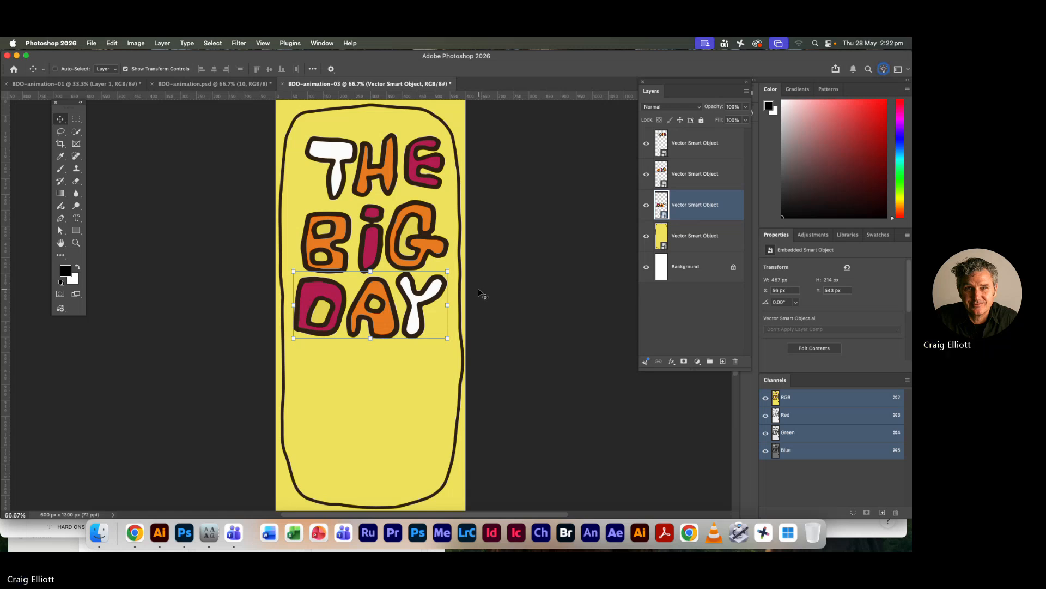
# Copy the OUT lettering from Illustrator and place it in Photoshop as a Smart Object directly below DAY
pyautogui.press('super+Tab')
pyautogui.click(408, 321)
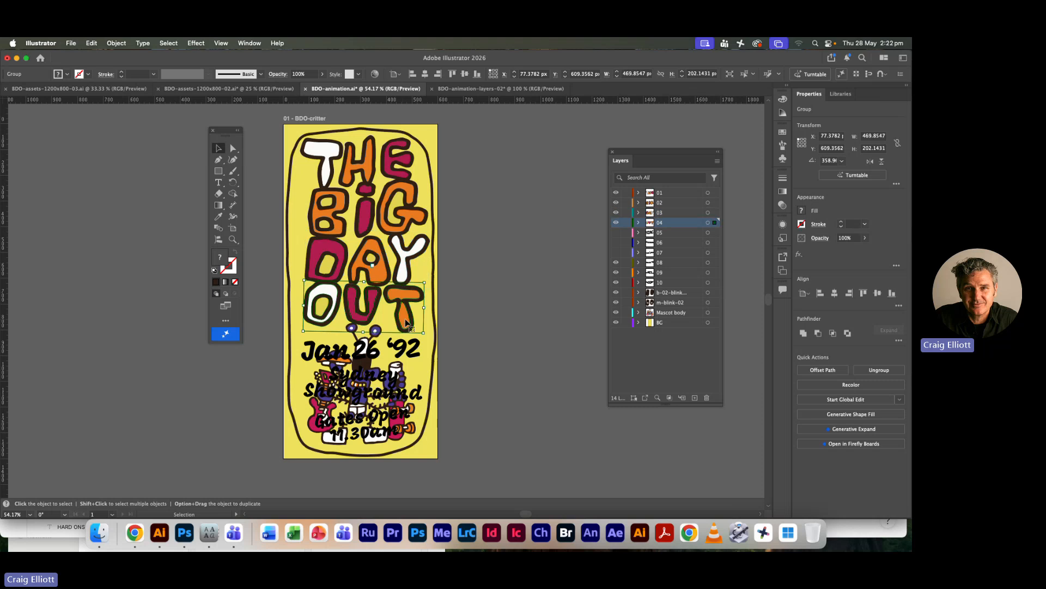
pyautogui.press('v')
pyautogui.press('super+Tab')
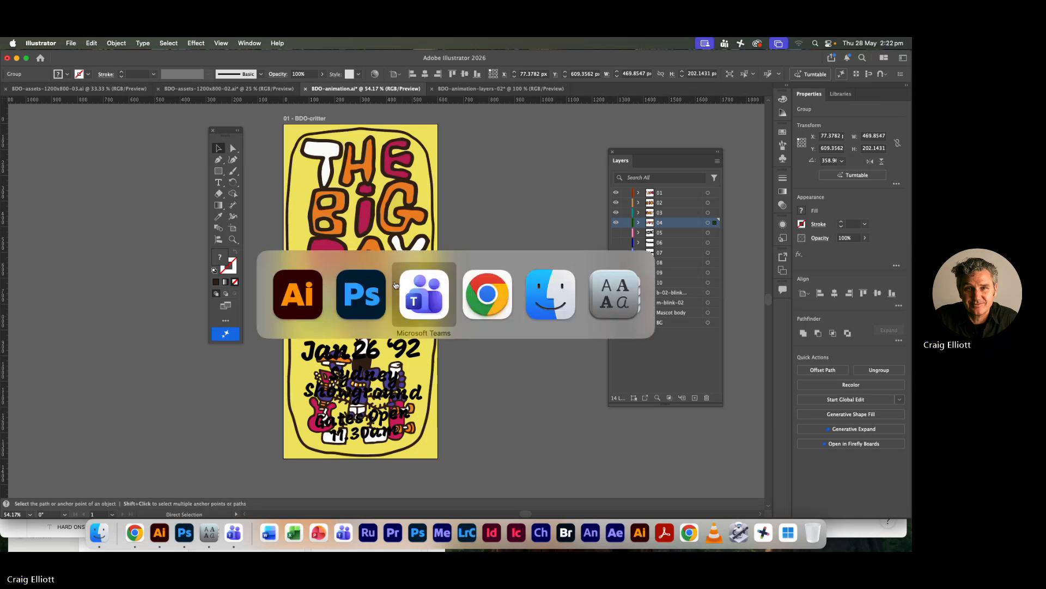
pyautogui.press('super+shift+Tab')
pyautogui.press('super+v')
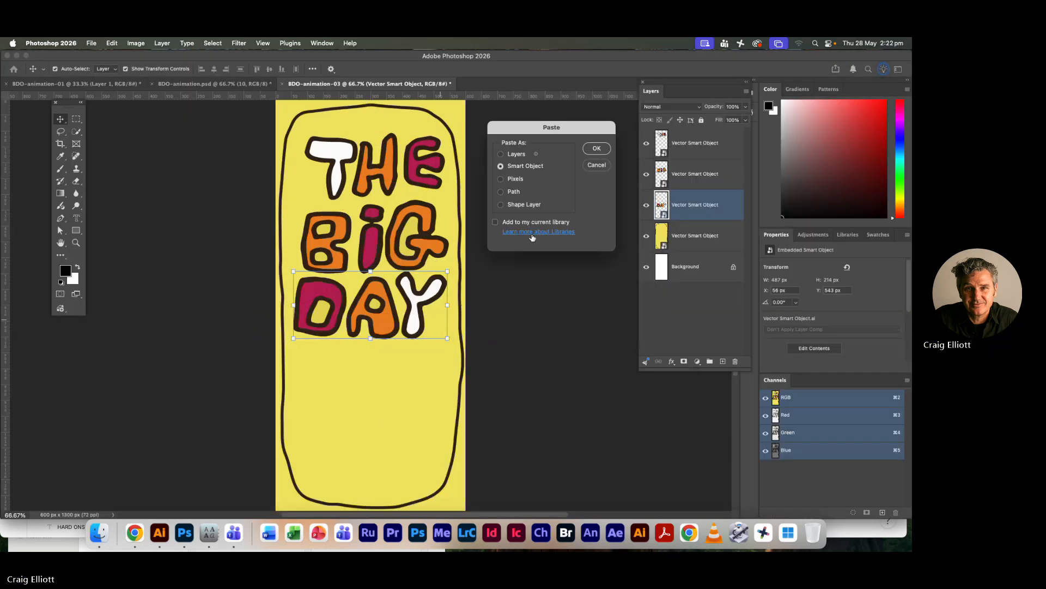
pyautogui.click(597, 148)
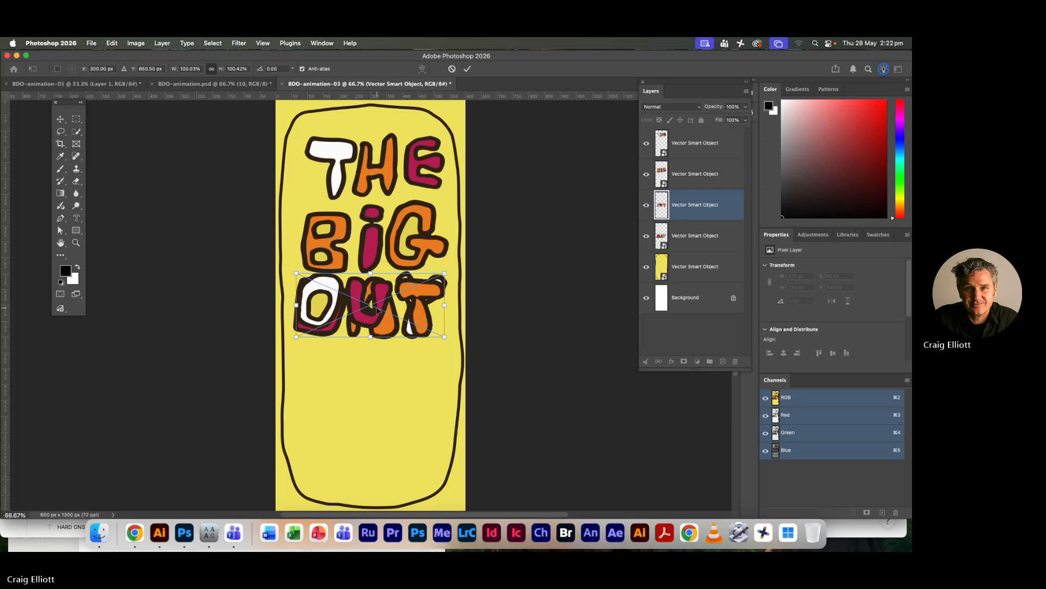
pyautogui.moveTo(377, 309); pyautogui.dragTo(378, 376)
pyautogui.press('Return')
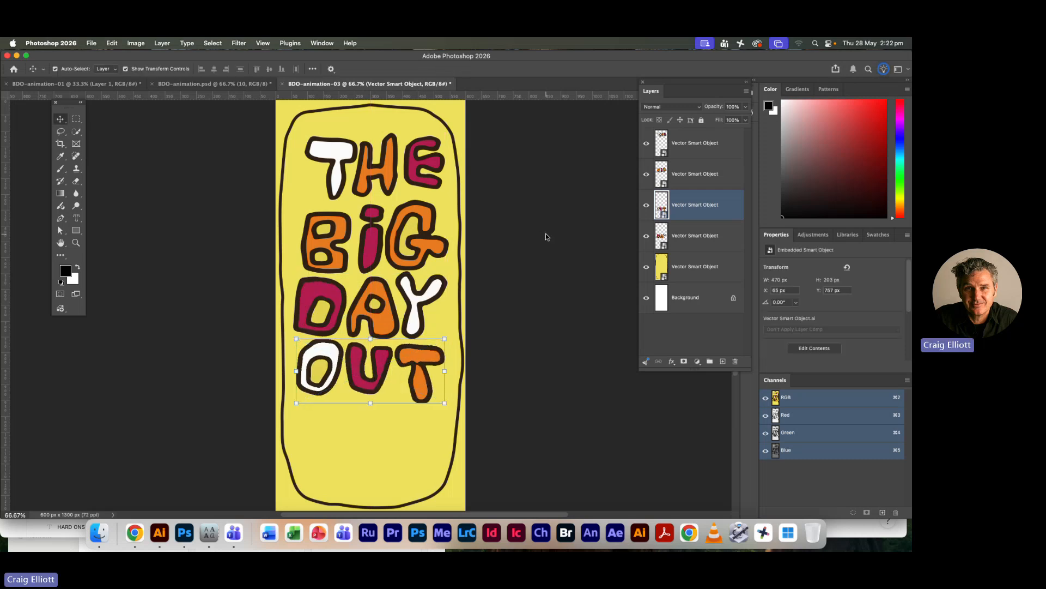
# Move THE up to the top edge of the frame and lock the yellow background layer against accidental moves
pyautogui.moveTo(394, 173); pyautogui.dragTo(389, 151)
pyautogui.moveTo(384, 225); pyautogui.dragTo(377, 204)
pyautogui.press('super+z')
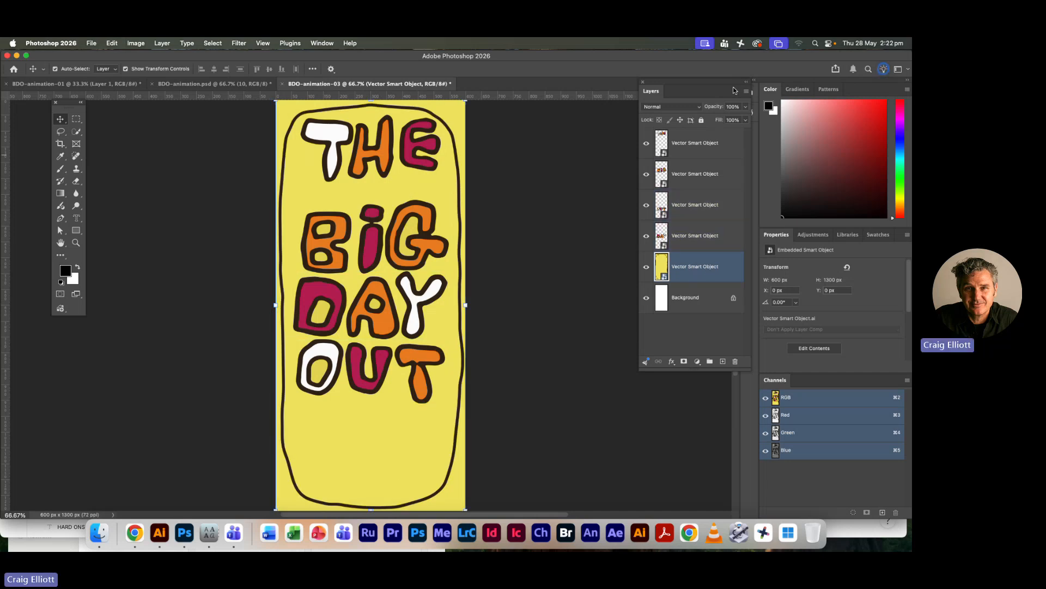
pyautogui.click(702, 120)
# Move the BIG, DAY and OUT lettering up so the four words stack closely, and deselect all layers
pyautogui.moveTo(376, 214)
pyautogui.mouseDown()
pyautogui.moveTo(374, 234)
pyautogui.moveTo(368, 198)
pyautogui.mouseUp()
pyautogui.keyDown('shift'); pyautogui.click(371, 304); pyautogui.keyUp('shift')
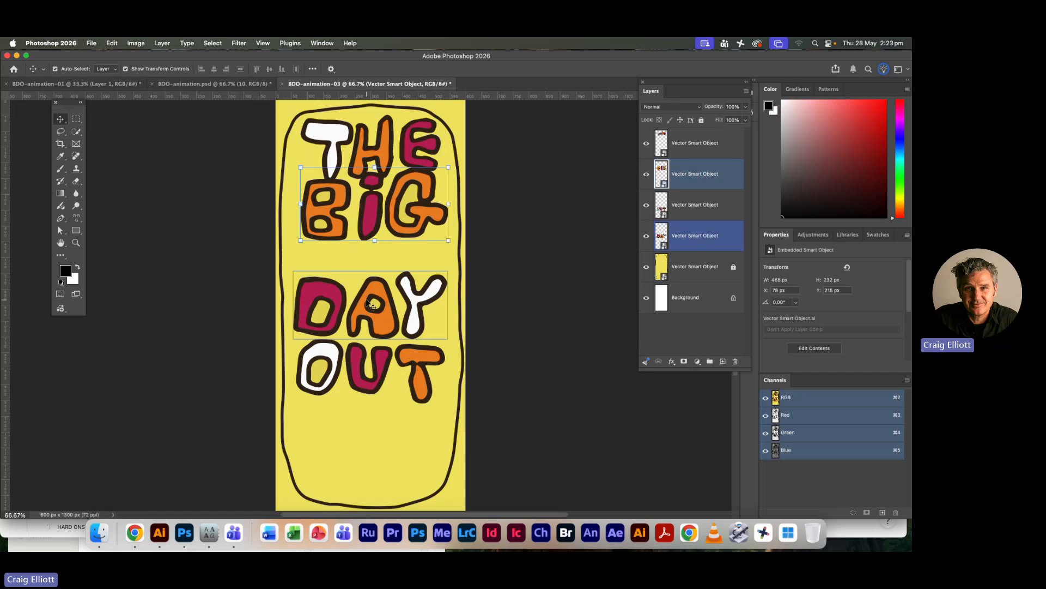
pyautogui.moveTo(370, 304); pyautogui.dragTo(366, 261)
pyautogui.moveTo(381, 368); pyautogui.dragTo(382, 313)
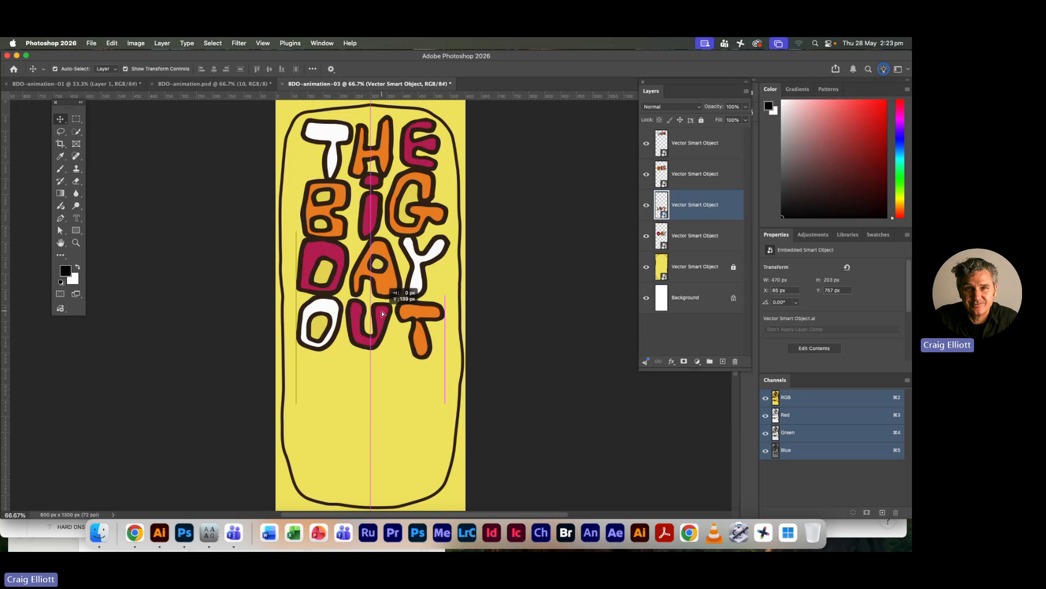
pyautogui.click(553, 328)
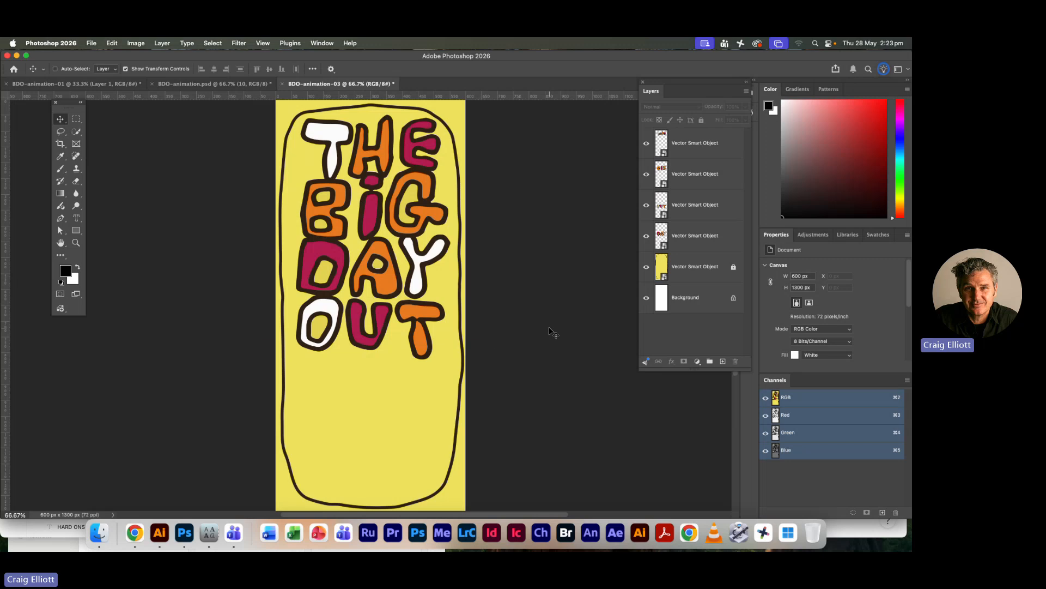
# Switch to Illustrator and hide text layers 08, 09 and 10 that cover the mascot
pyautogui.press('super+Tab')
pyautogui.click(361, 305)
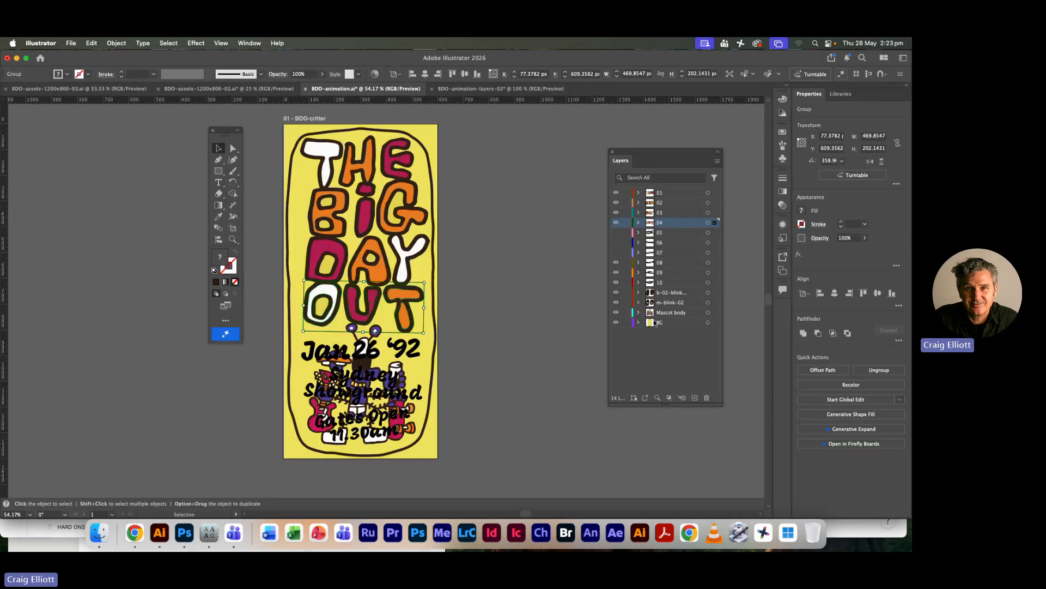
pyautogui.click(617, 263)
pyautogui.click(616, 272)
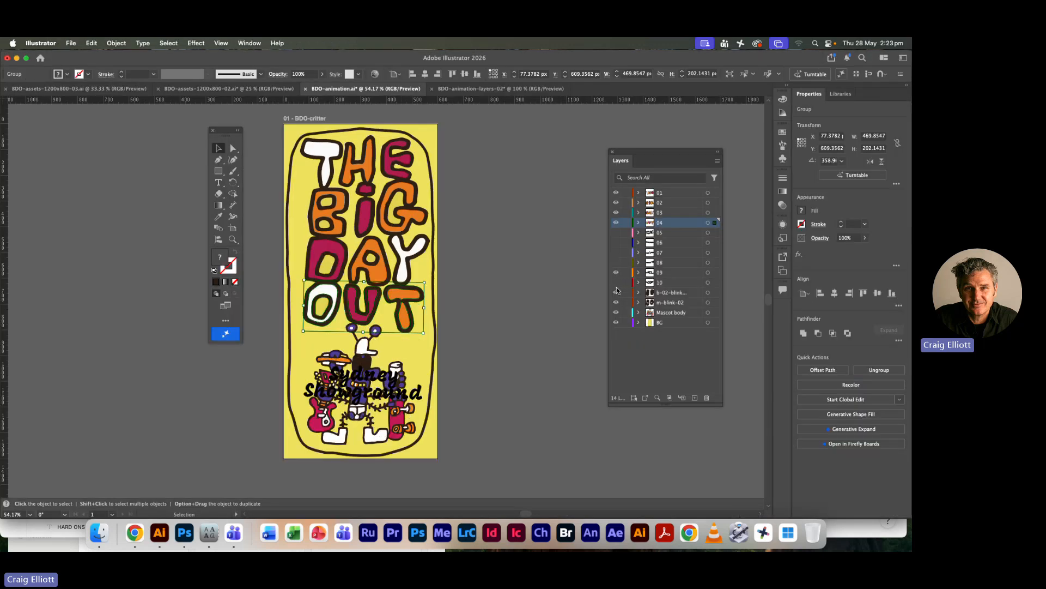
pyautogui.click(616, 283)
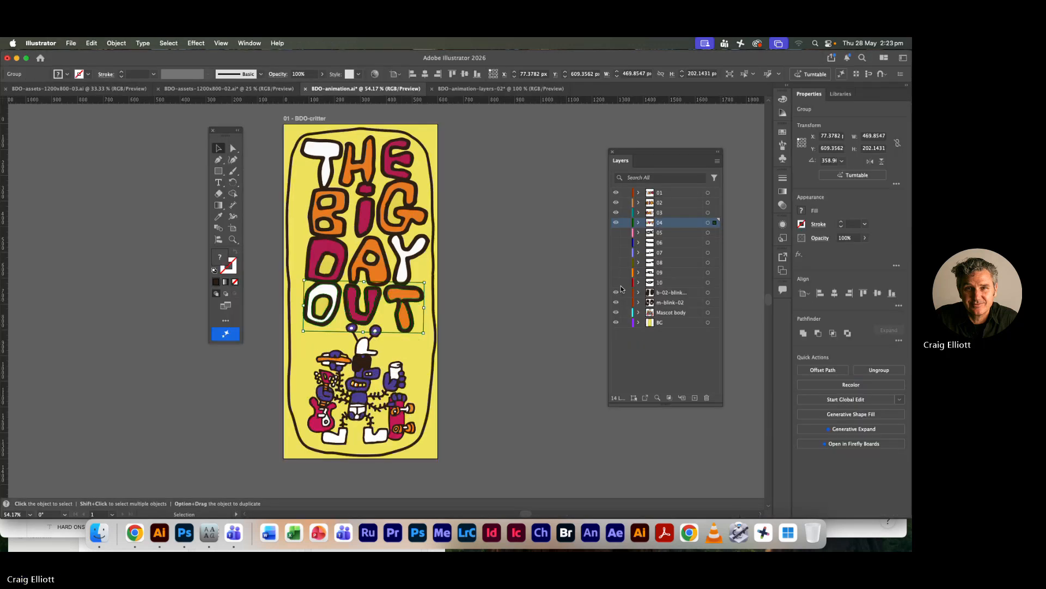
# Copy all artwork on the Mascot body layer, keeping the layer's contents collapsed
pyautogui.click(708, 315)
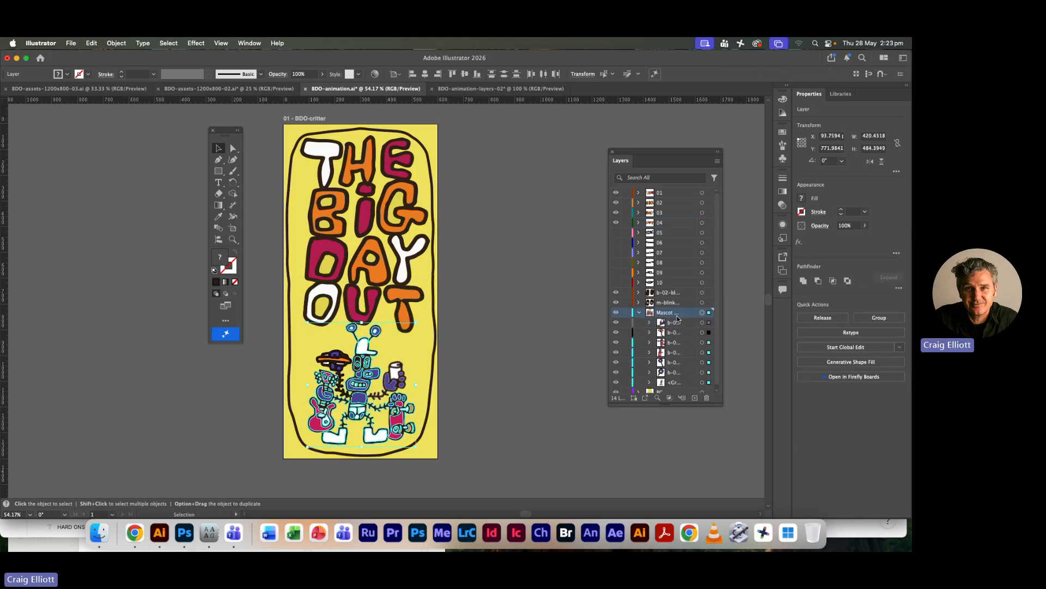
pyautogui.click(639, 313)
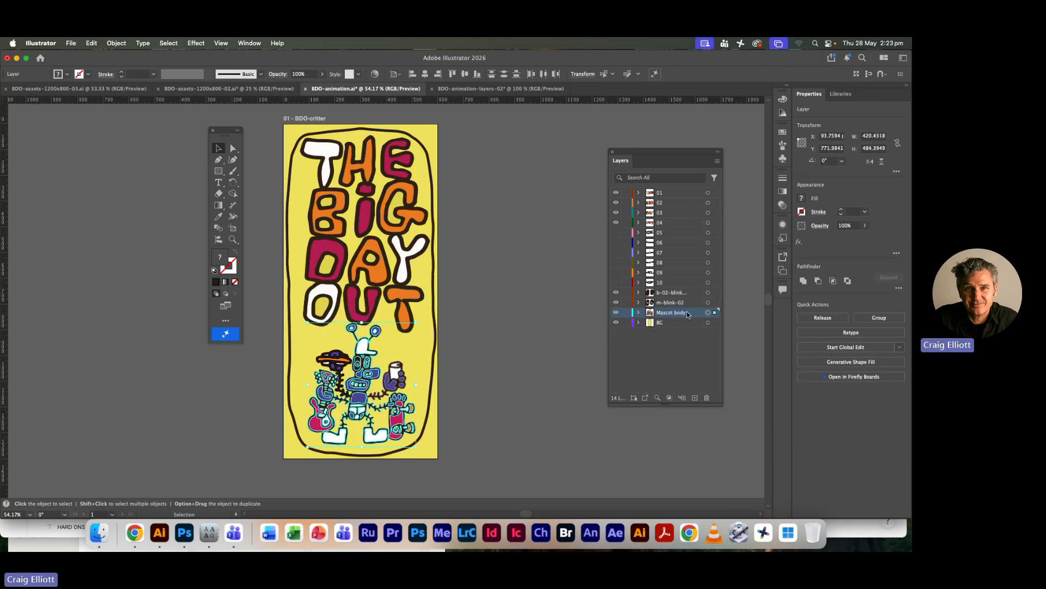
pyautogui.press('a')
# Switch to Photoshop, place the copied mascot body as a Smart Object and move it below the OUT lettering
pyautogui.press('super+Tab')
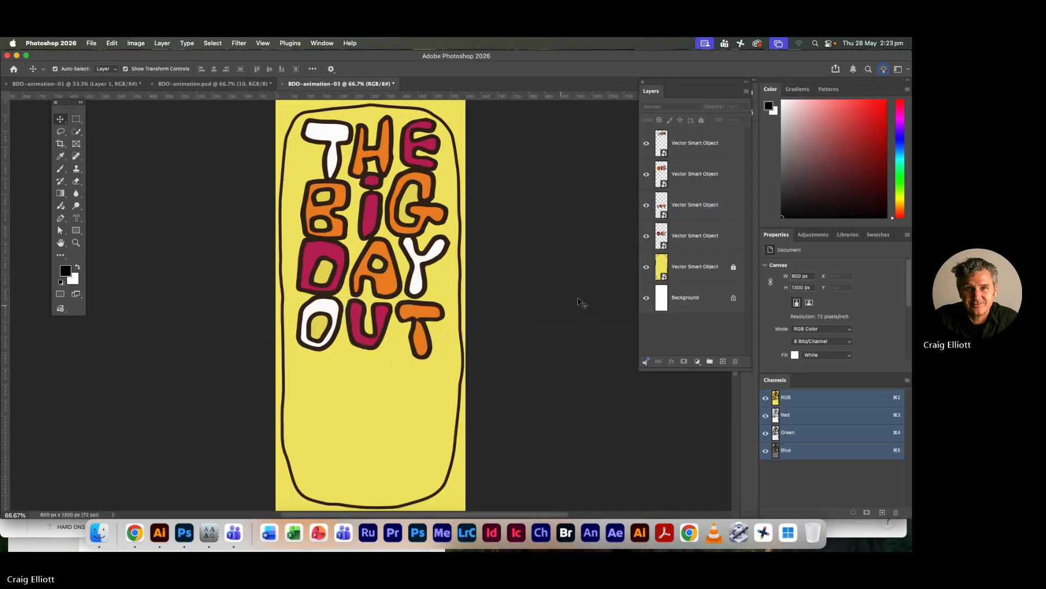
pyautogui.press('super+v')
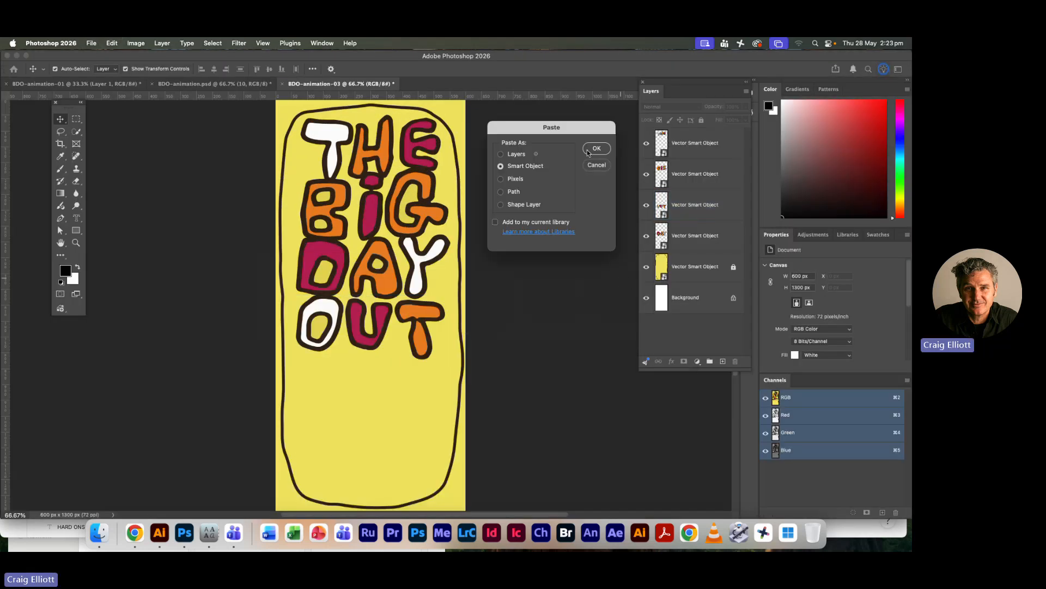
pyautogui.click(588, 151)
pyautogui.moveTo(381, 280); pyautogui.dragTo(381, 413)
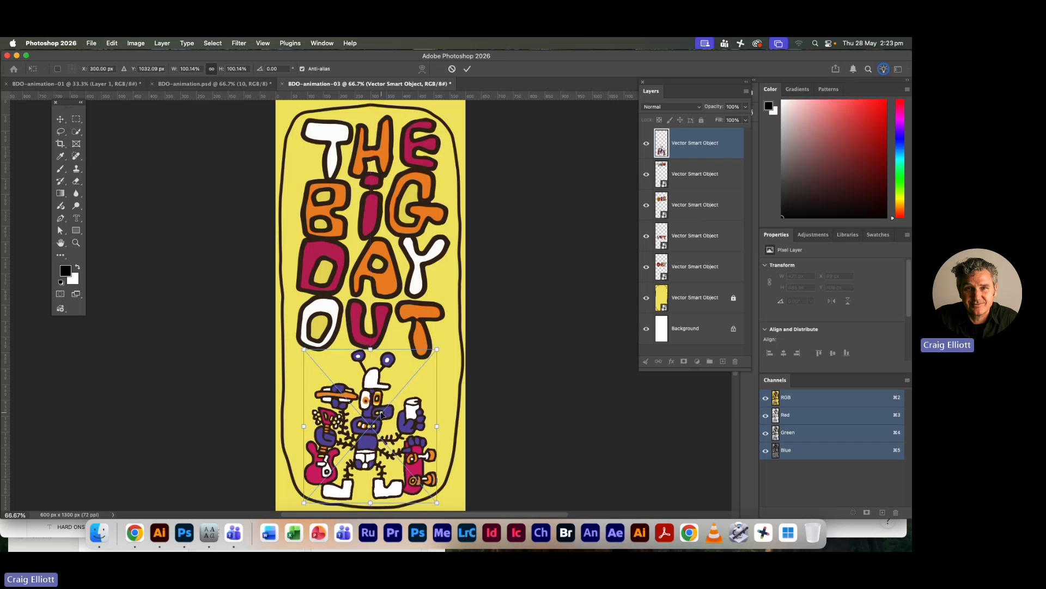
pyautogui.press('Return')
# Switch to Illustrator and copy all artwork on the m-blink-02 layer
pyautogui.press('super+Tab')
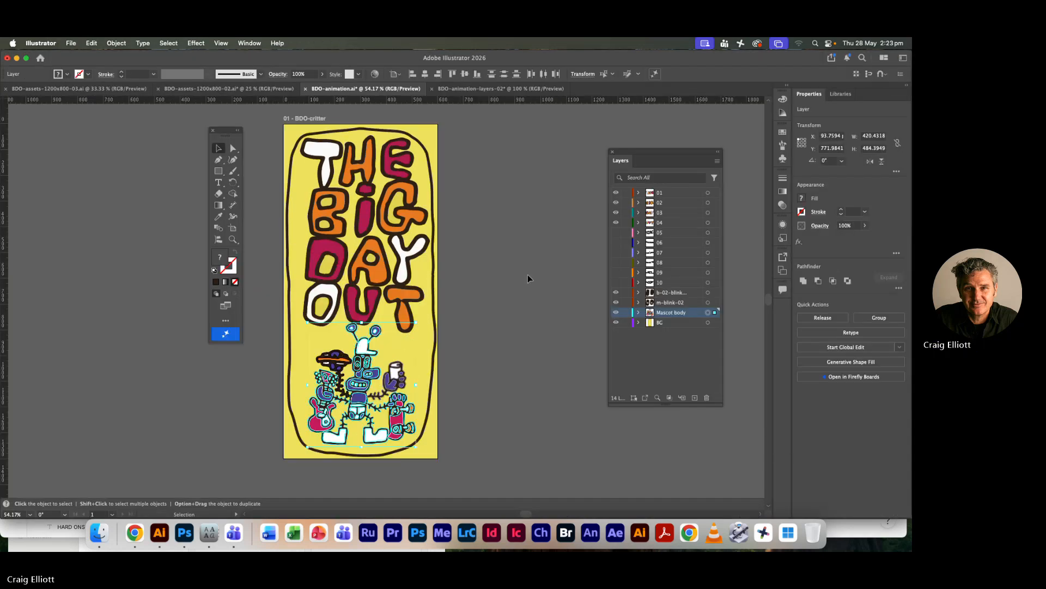
pyautogui.click(707, 301)
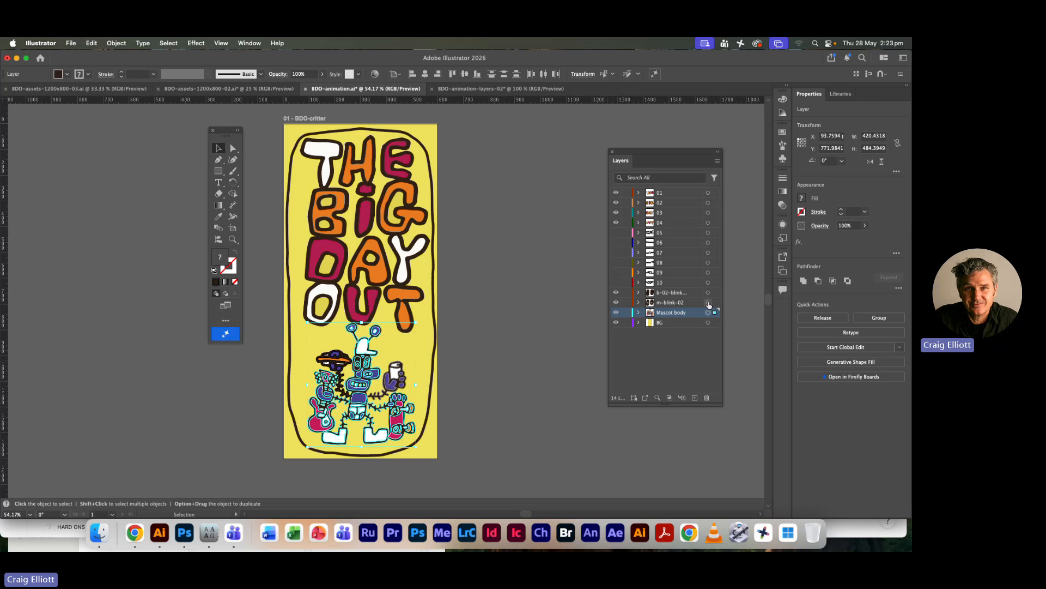
pyautogui.press('a')
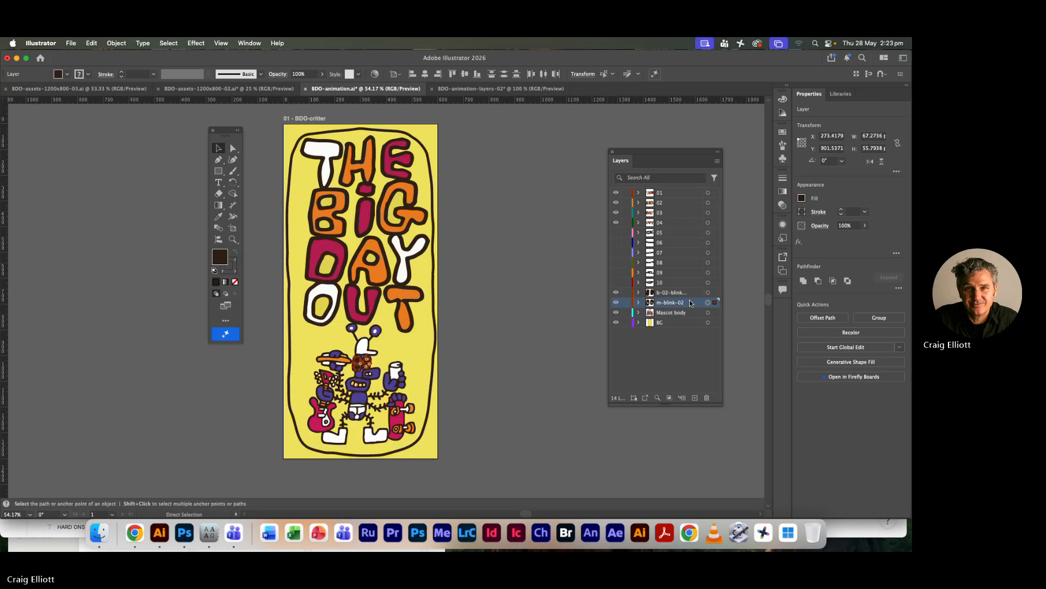
# Switch to Photoshop, paste the copied blink artwork as a Smart Object and place it over the mascot's eyes
pyautogui.press('super+Tab')
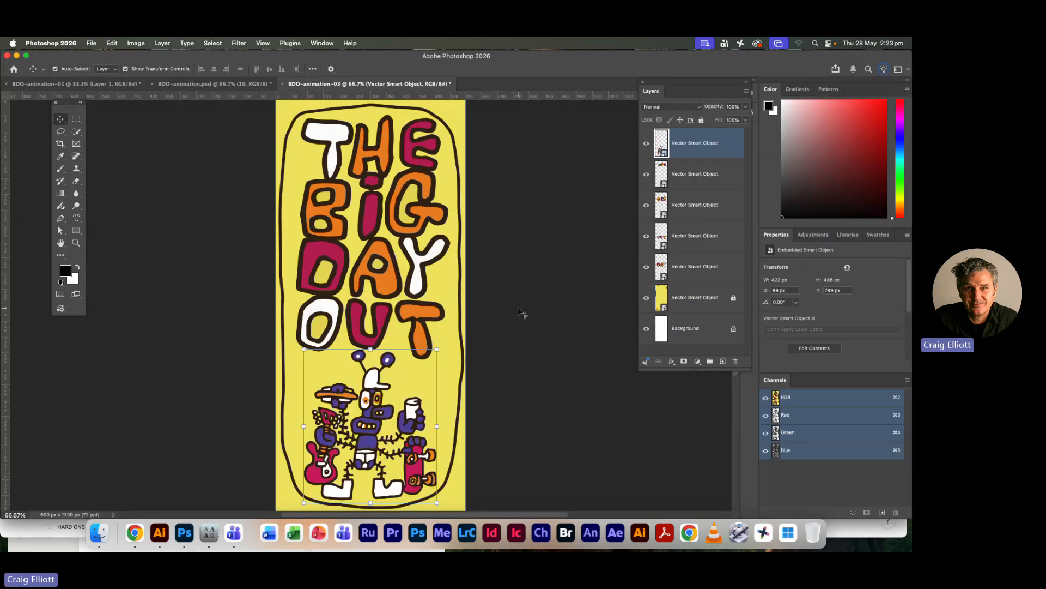
pyautogui.press('alt+super+a')
pyautogui.press('super+v')
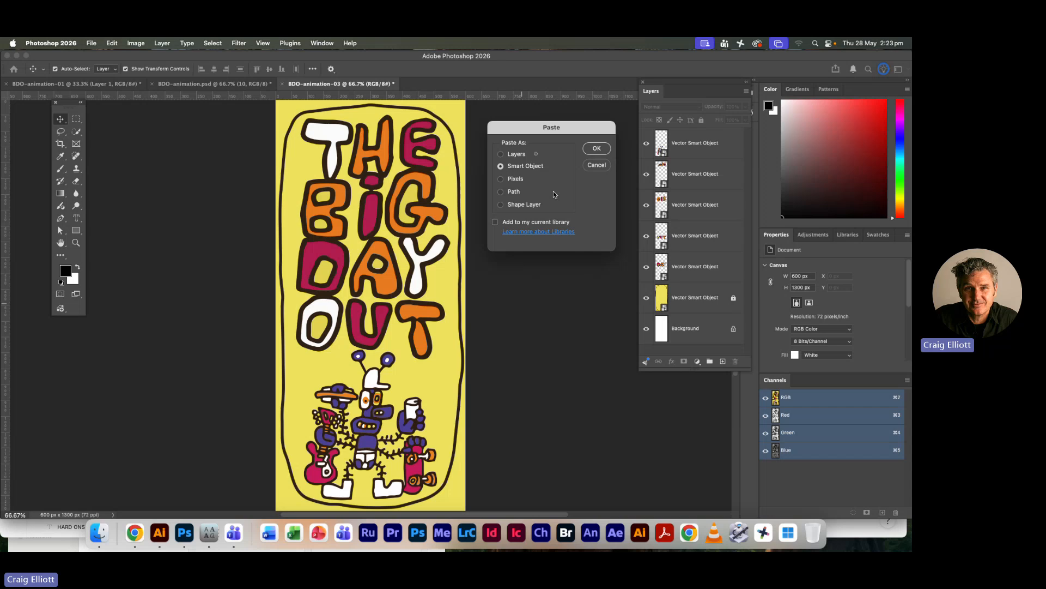
pyautogui.click(593, 152)
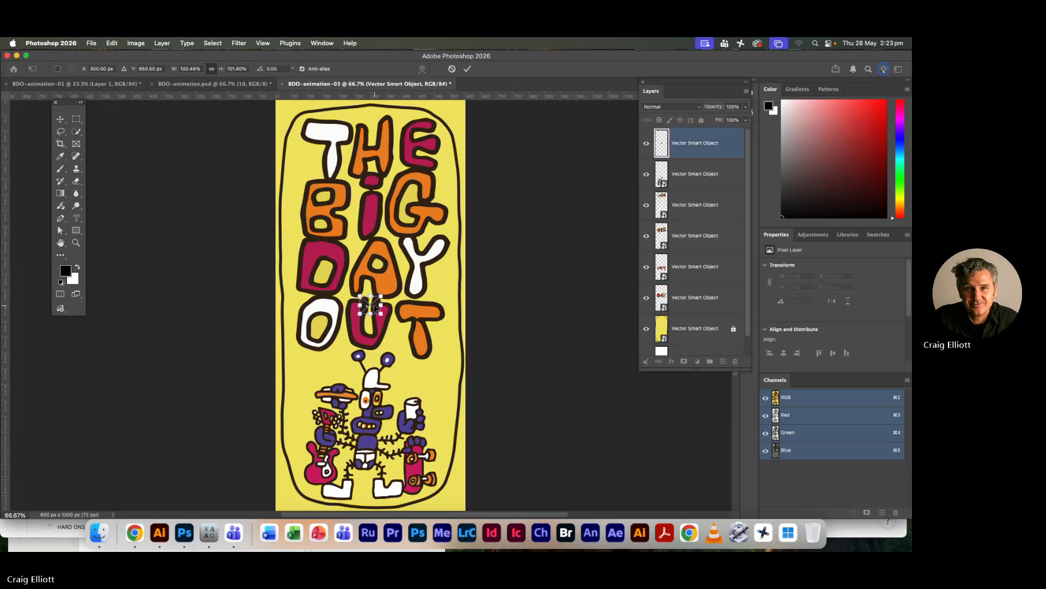
pyautogui.moveTo(375, 308); pyautogui.dragTo(374, 400)
pyautogui.press('Return')
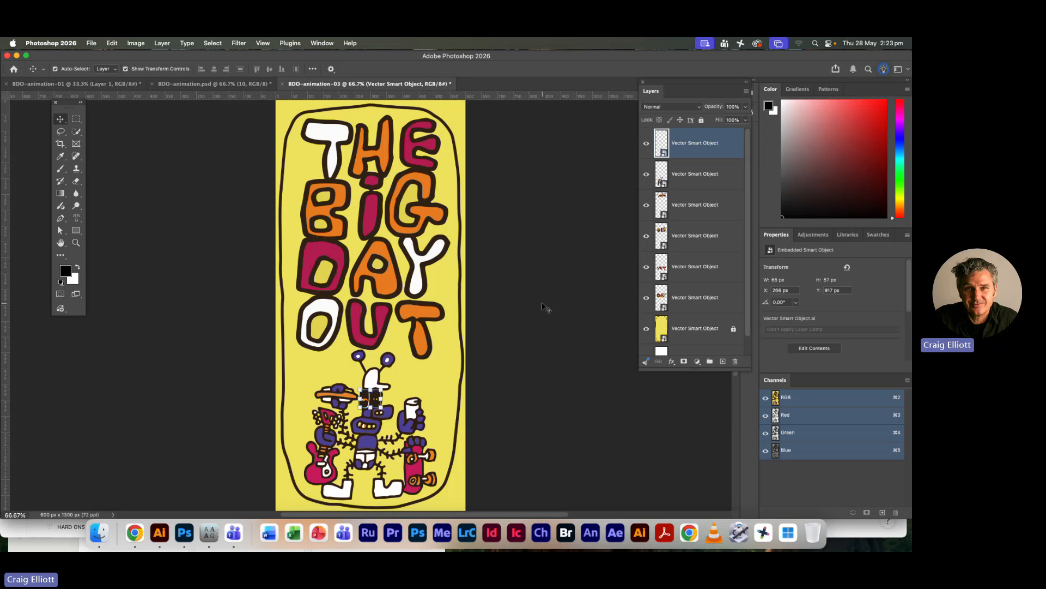
# Copy the b-02-blink layer's artwork from Illustrator and paste it into the Photoshop document as a Smart Object
pyautogui.press('super+Tab')
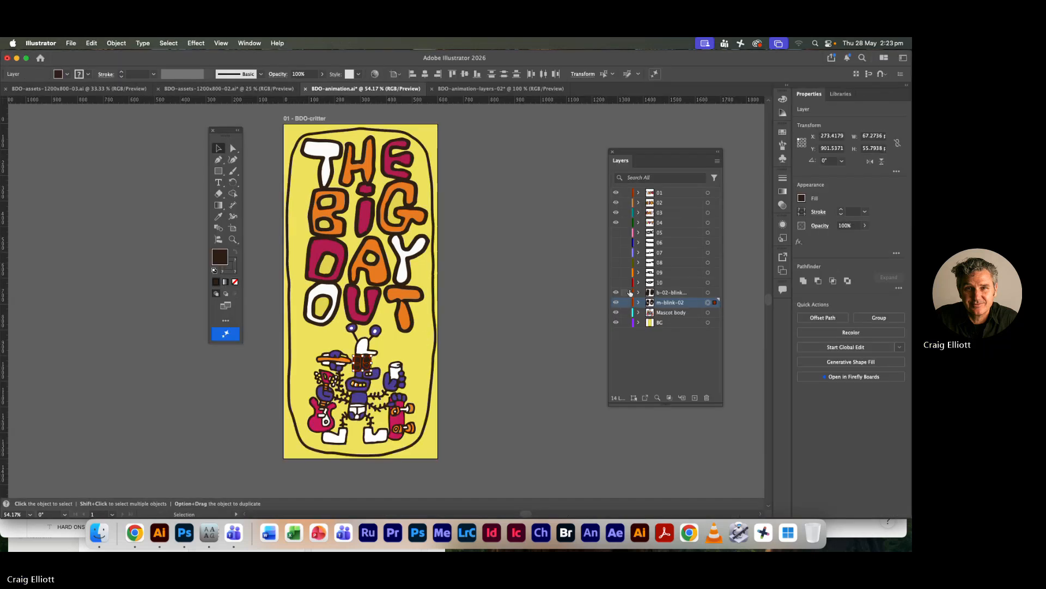
pyautogui.click(700, 294)
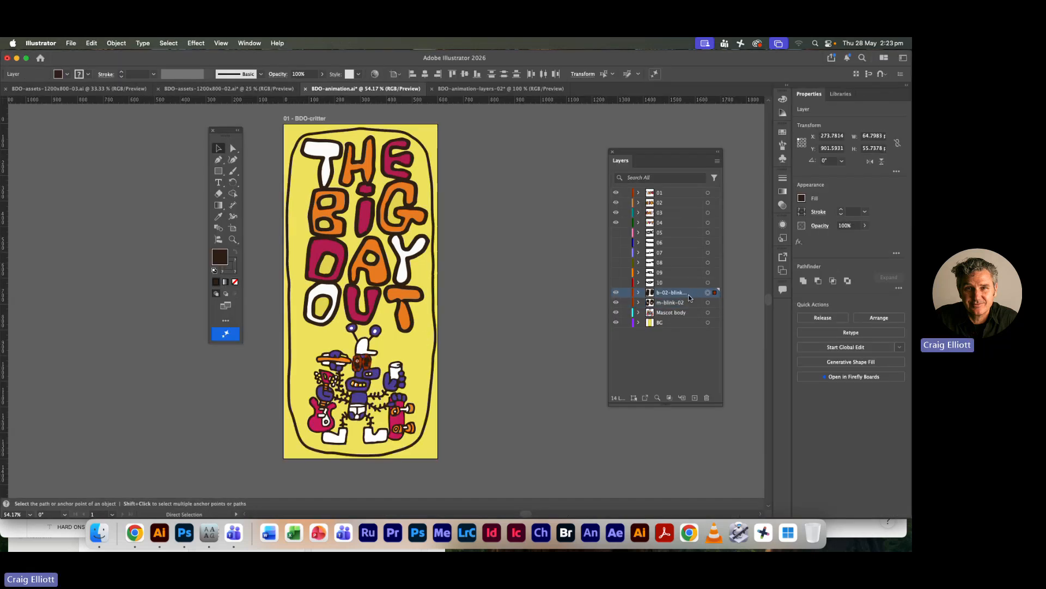
pyautogui.press('super+Tab')
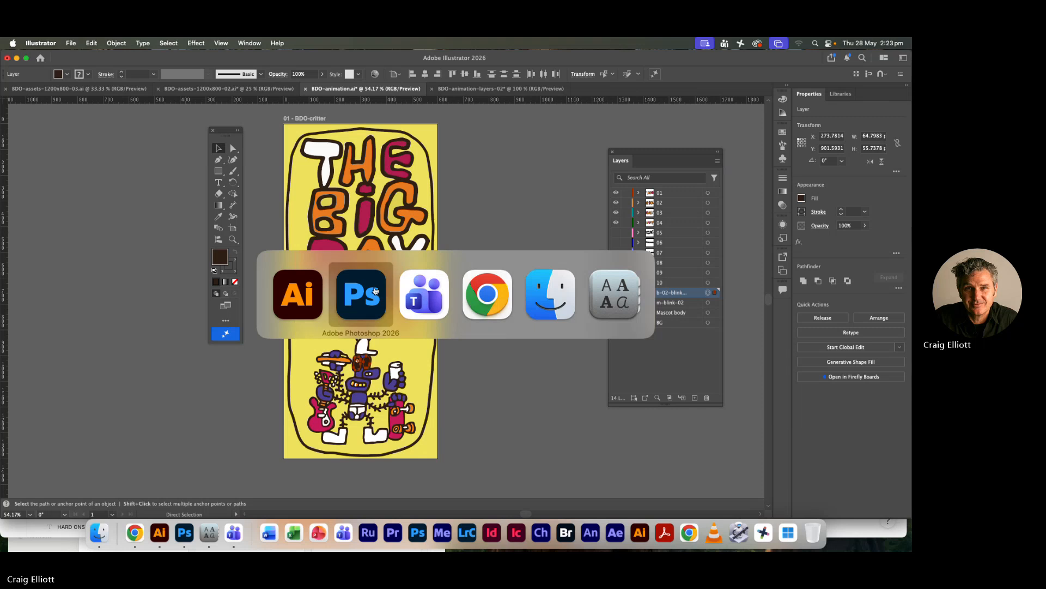
pyautogui.press('super+v')
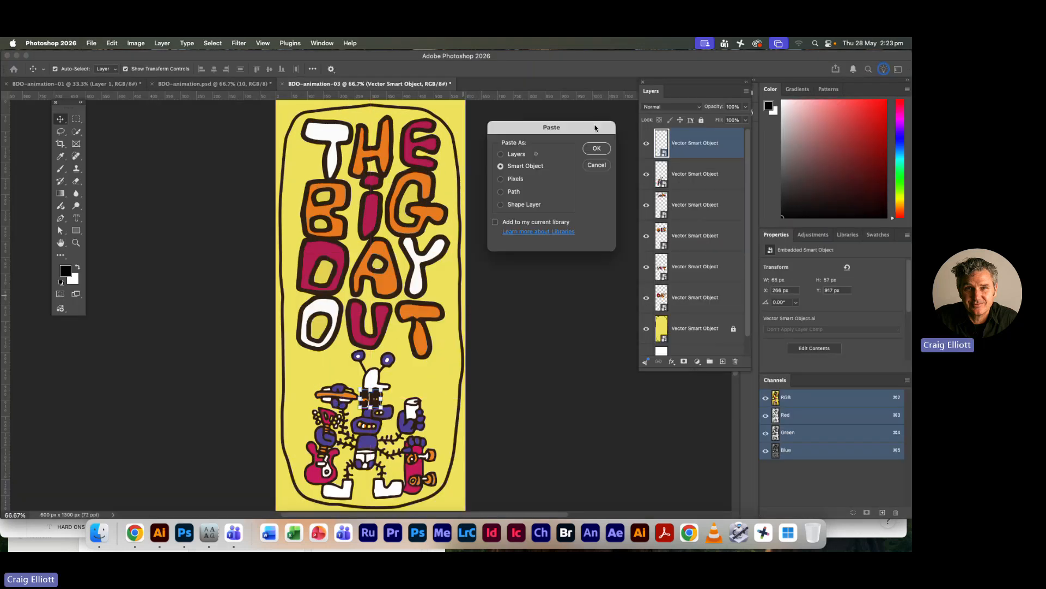
pyautogui.click(597, 151)
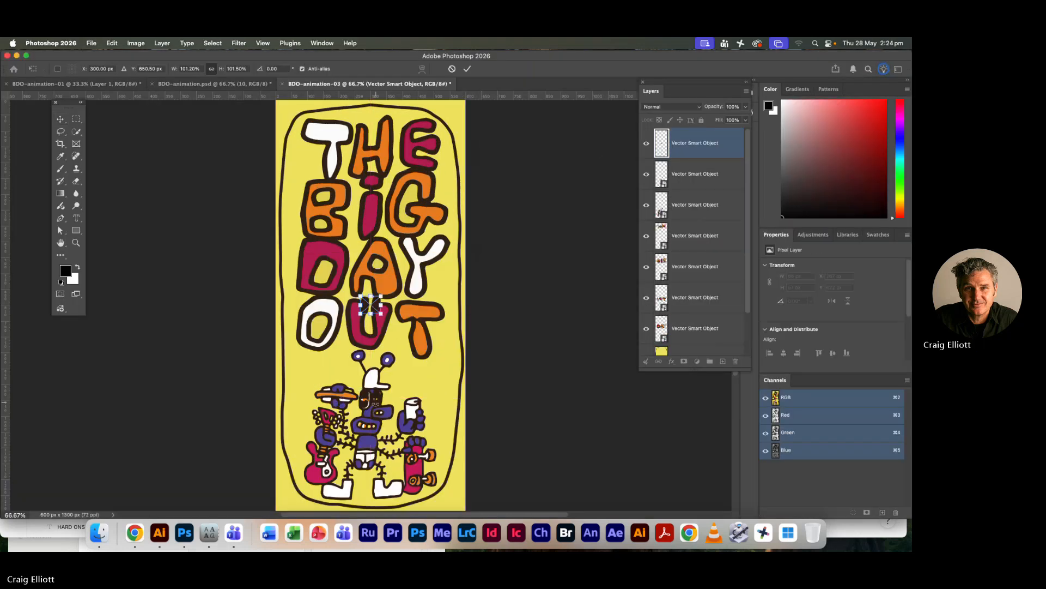
# Position the second blink Smart Object precisely over the mascot's eyes, at X 270 px and Y 919 px, and commit the placement
pyautogui.moveTo(375, 308); pyautogui.dragTo(375, 400)
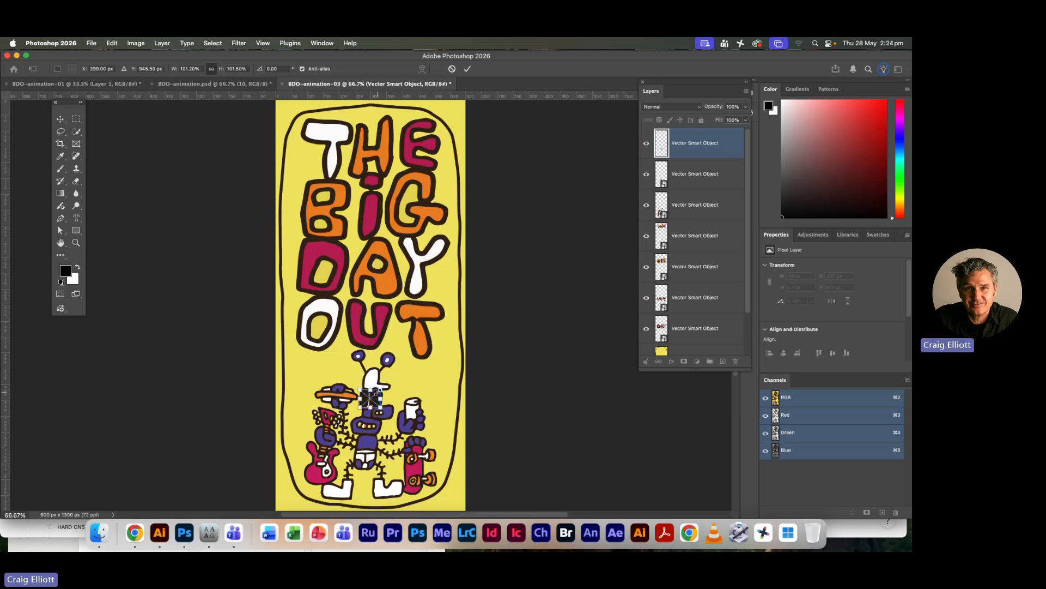
pyautogui.press('super+plus')
pyautogui.press('super+plus')
pyautogui.press('super+plus')
pyautogui.press('super+plus')
pyautogui.moveTo(372, 366); pyautogui.dragTo(376, 152)
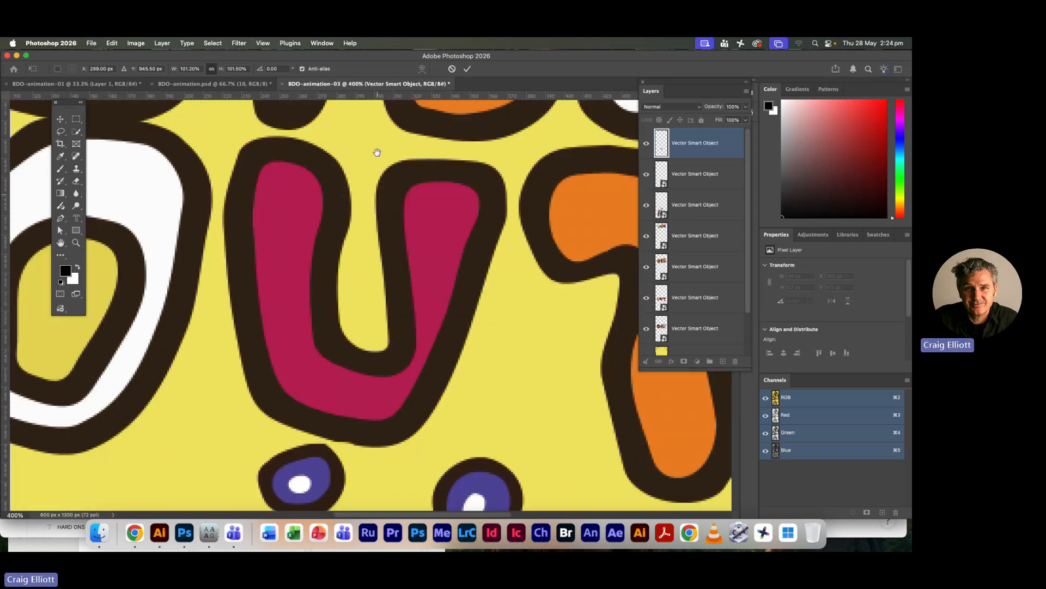
pyautogui.moveTo(351, 348); pyautogui.dragTo(348, 144)
pyautogui.moveTo(346, 270); pyautogui.dragTo(354, 275)
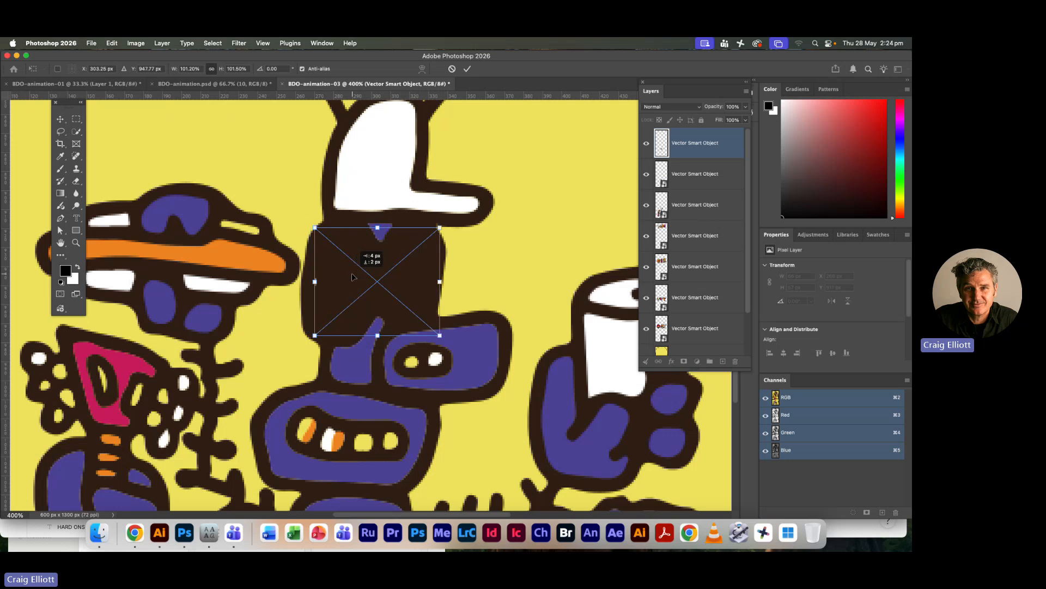
pyautogui.press('Return')
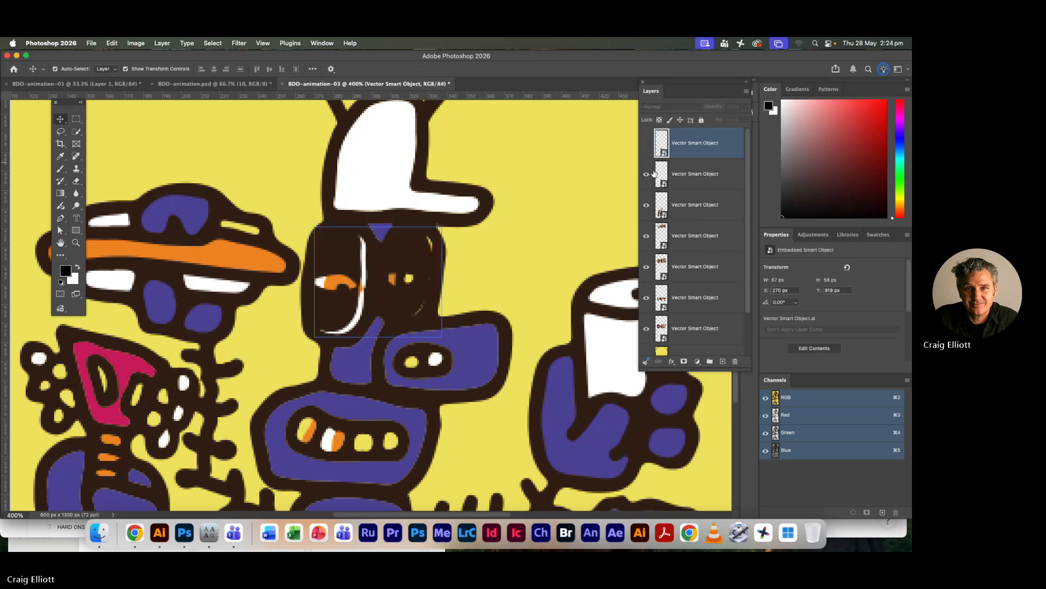
# Hide the topmost blink layer and align the other blink layer over the mascot's eyes at X 269 px and Y 919 px
pyautogui.click(726, 180)
pyautogui.moveTo(351, 313); pyautogui.dragTo(357, 314)
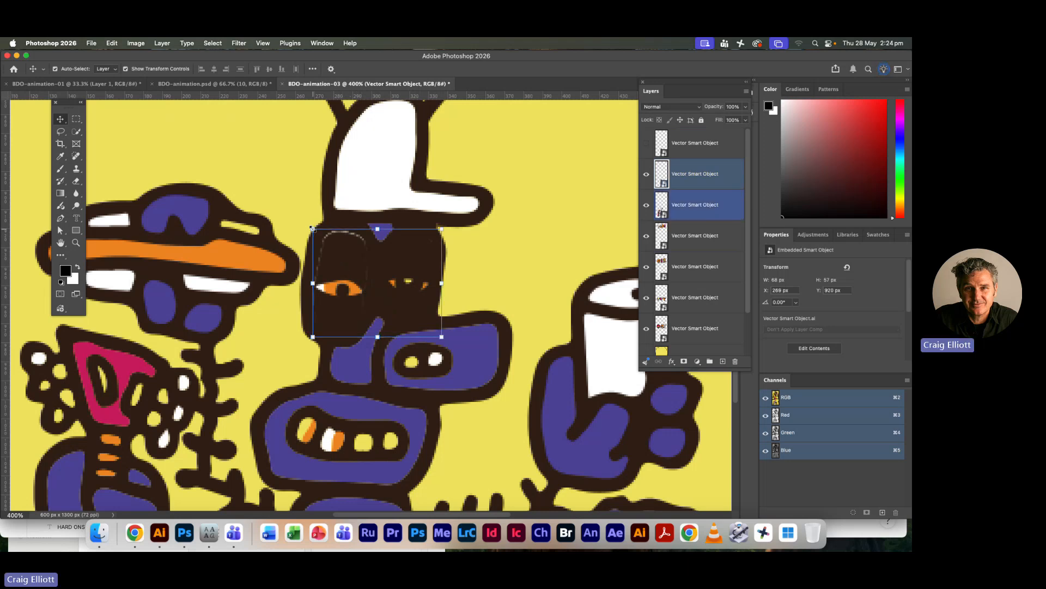
pyautogui.press('super+t')
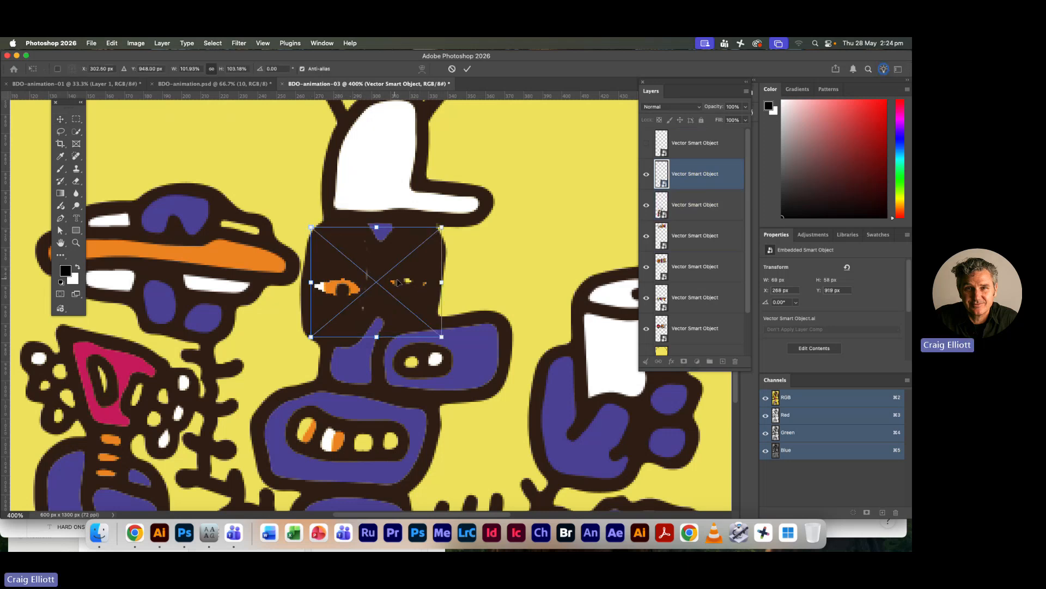
pyautogui.press('Right')
pyautogui.press('Right')
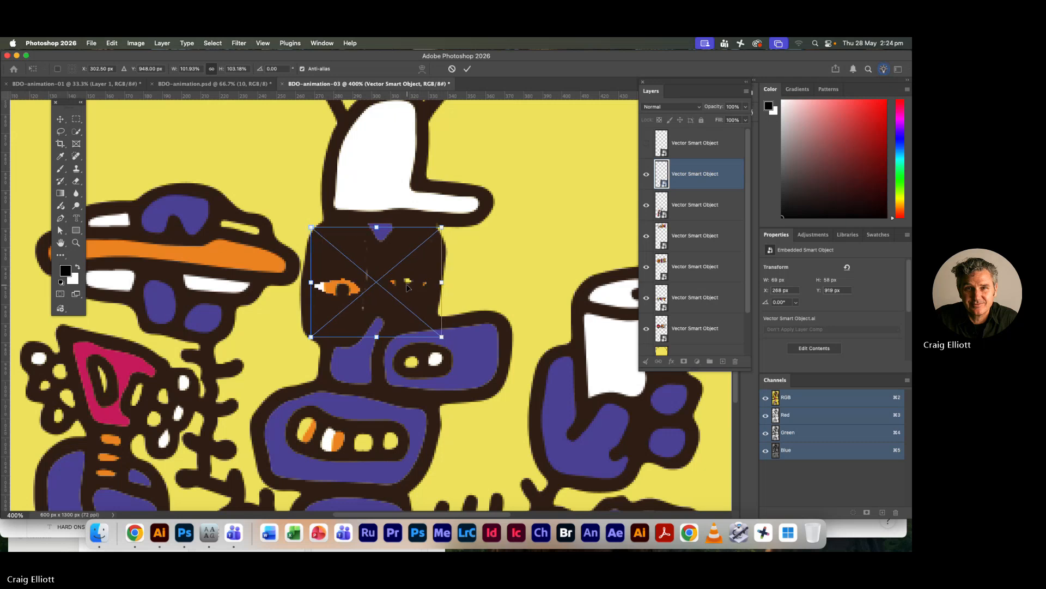
pyautogui.press('Left')
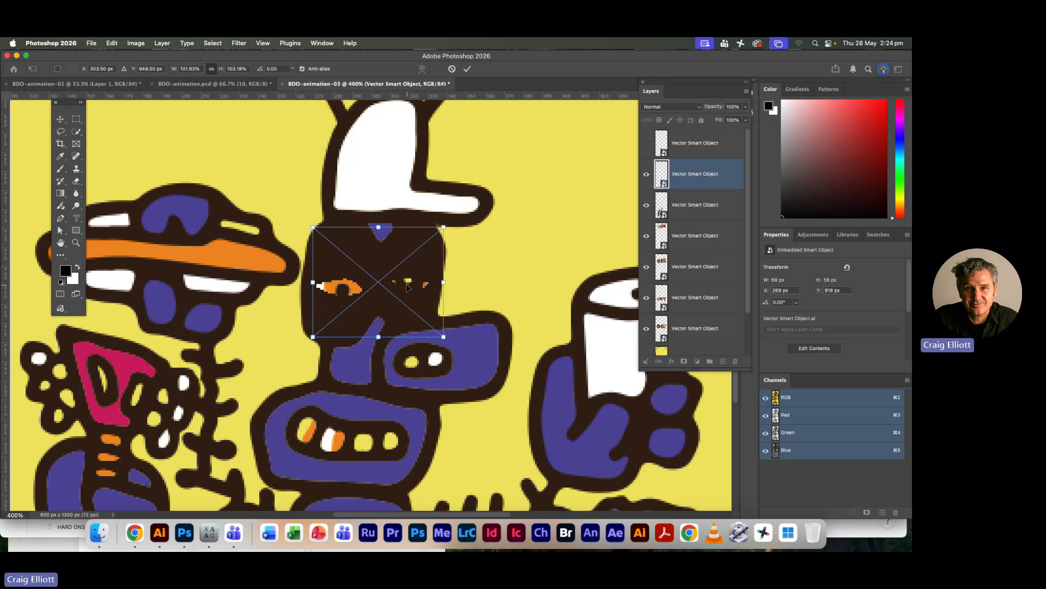
pyautogui.press('Return')
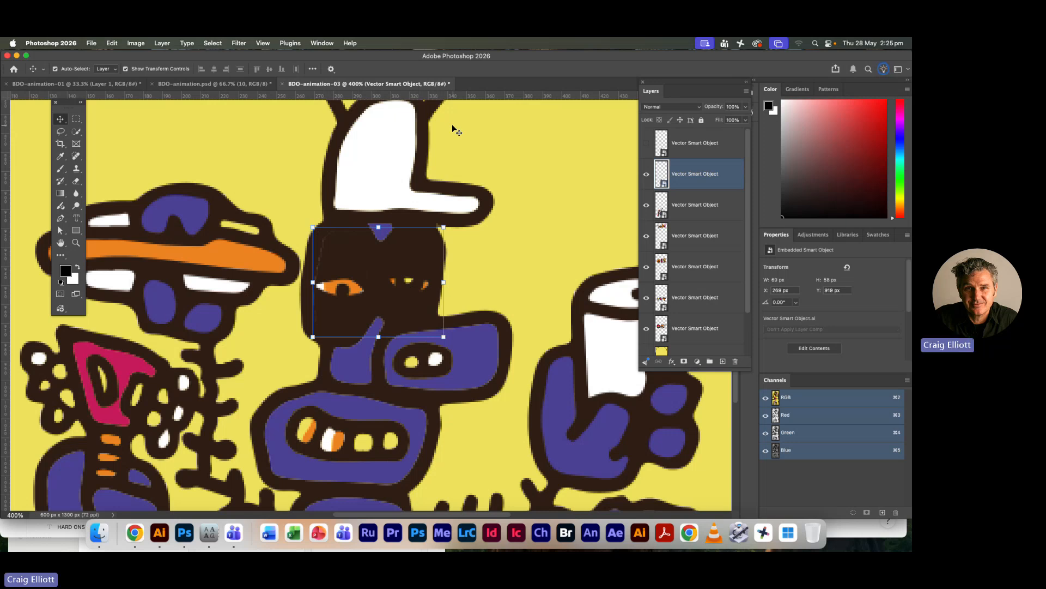
# Deselect all layers and enlarge the layer list to show every layer down to Background
pyautogui.press('super+minus')
pyautogui.press('super+minus')
pyautogui.press('super+minus')
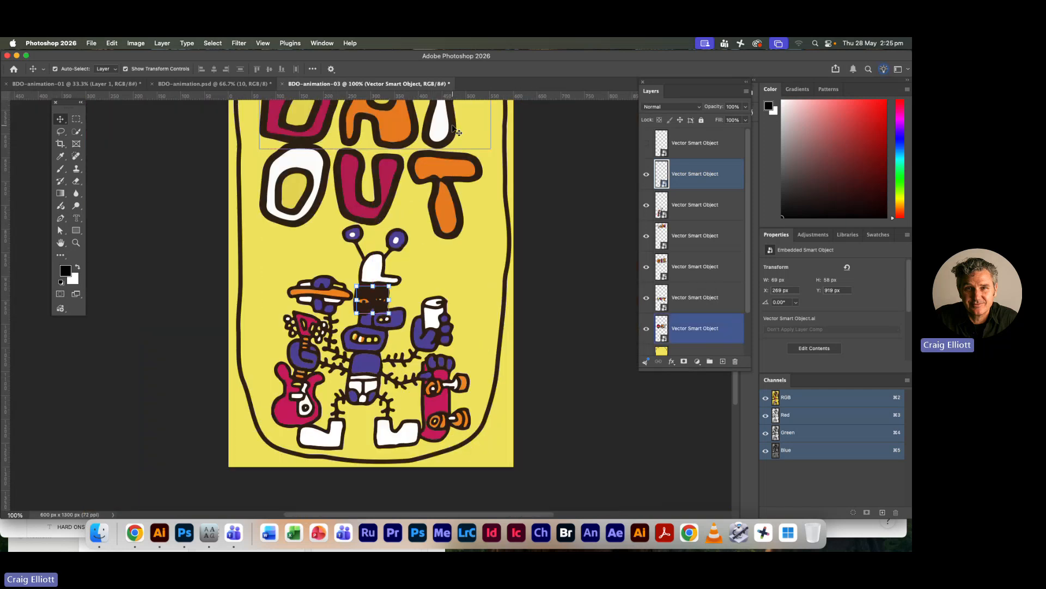
pyautogui.click(563, 301)
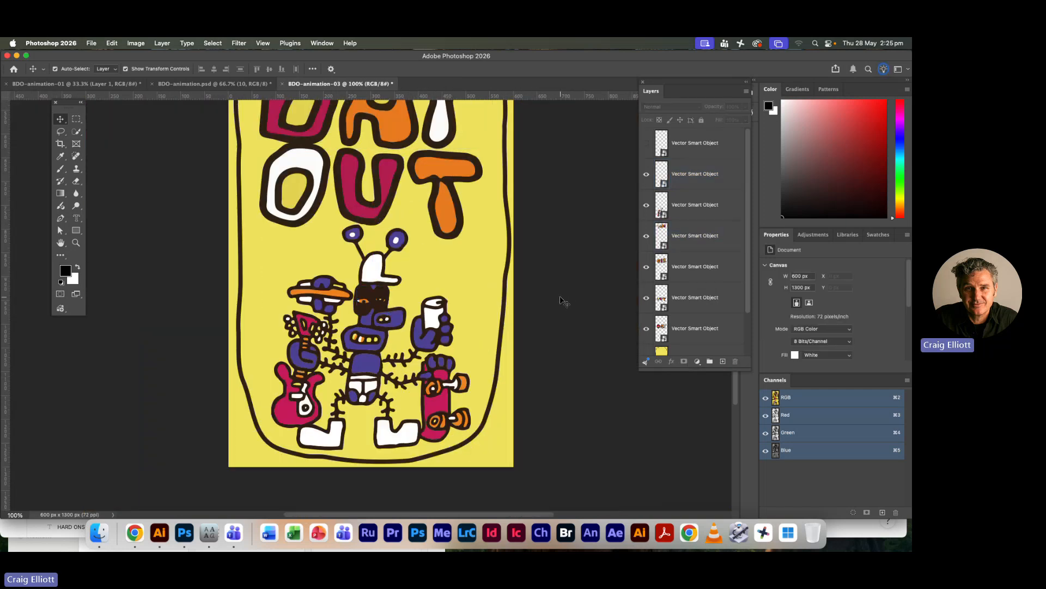
pyautogui.press('super+minus')
pyautogui.press('super+minus')
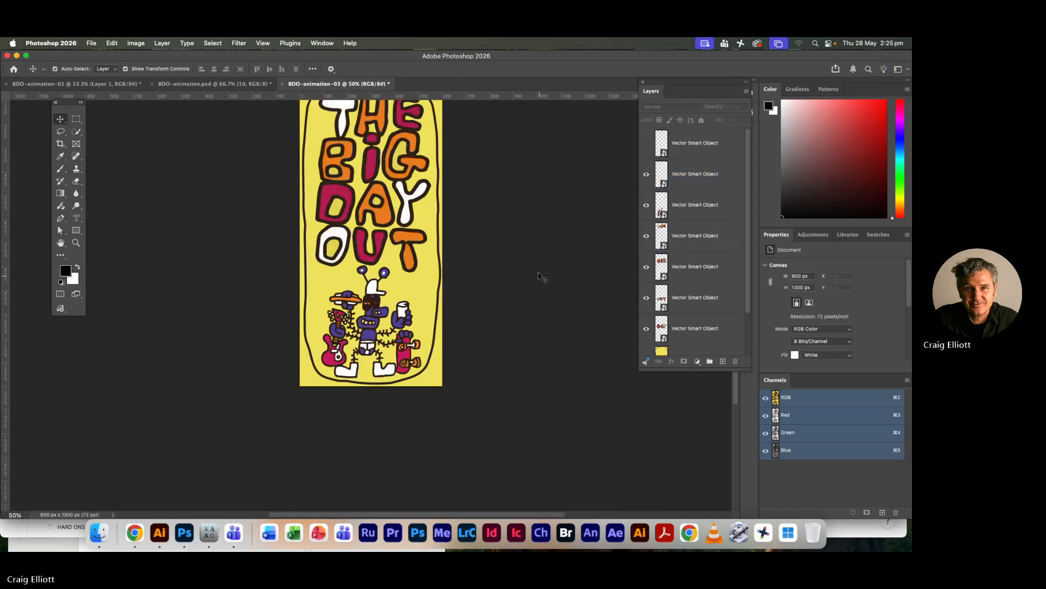
pyautogui.moveTo(524, 306); pyautogui.dragTo(511, 316)
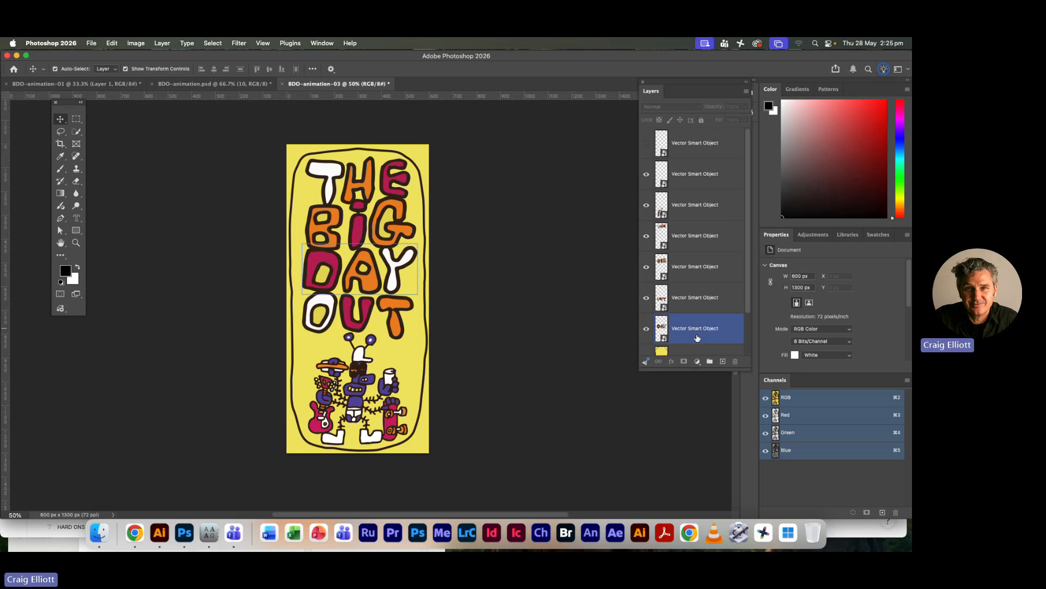
pyautogui.moveTo(695, 371); pyautogui.dragTo(694, 476)
# Unlock the yellow background Smart Object layer and rename it as bg
pyautogui.click(730, 360)
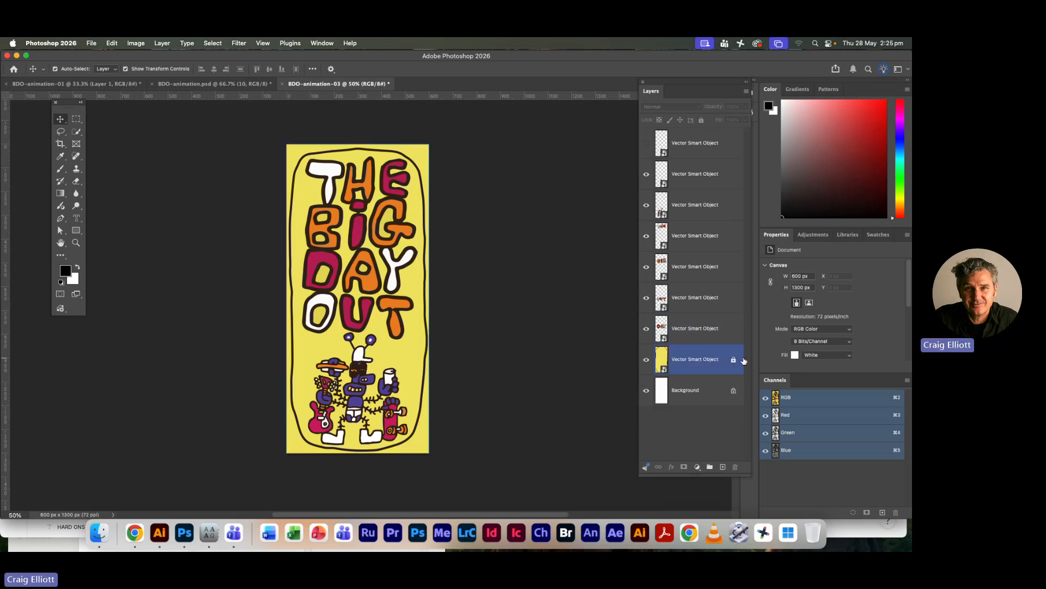
pyautogui.doubleClick(708, 360)
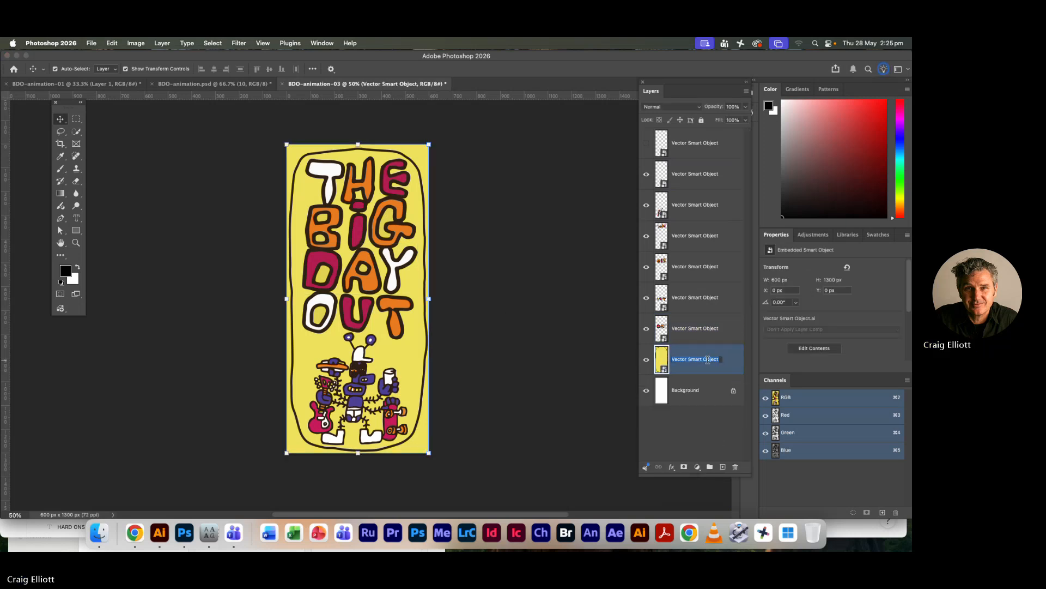
pyautogui.write('b')
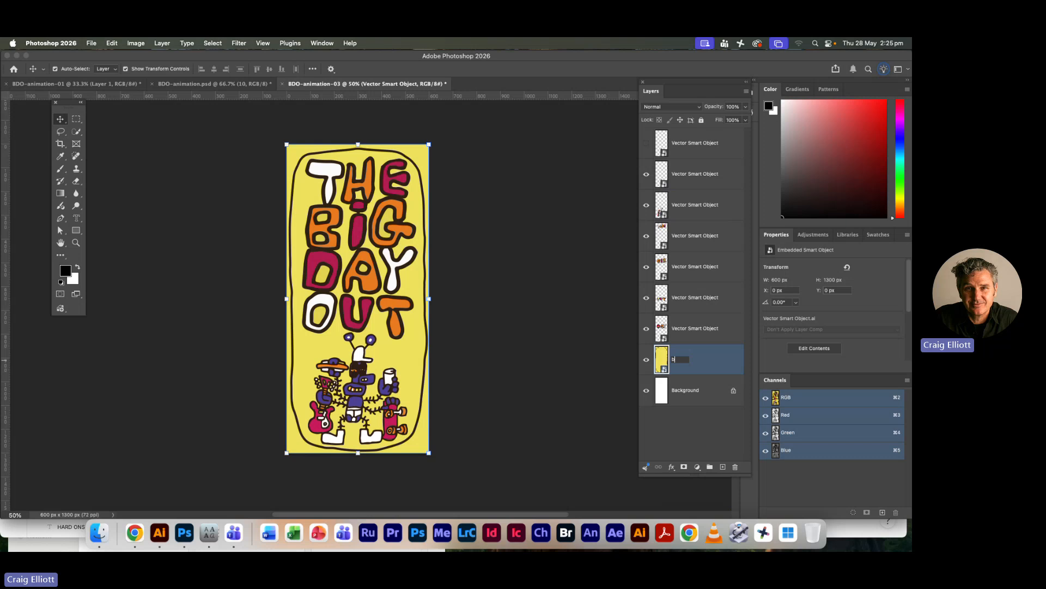
pyautogui.write('g')
pyautogui.press('Return')
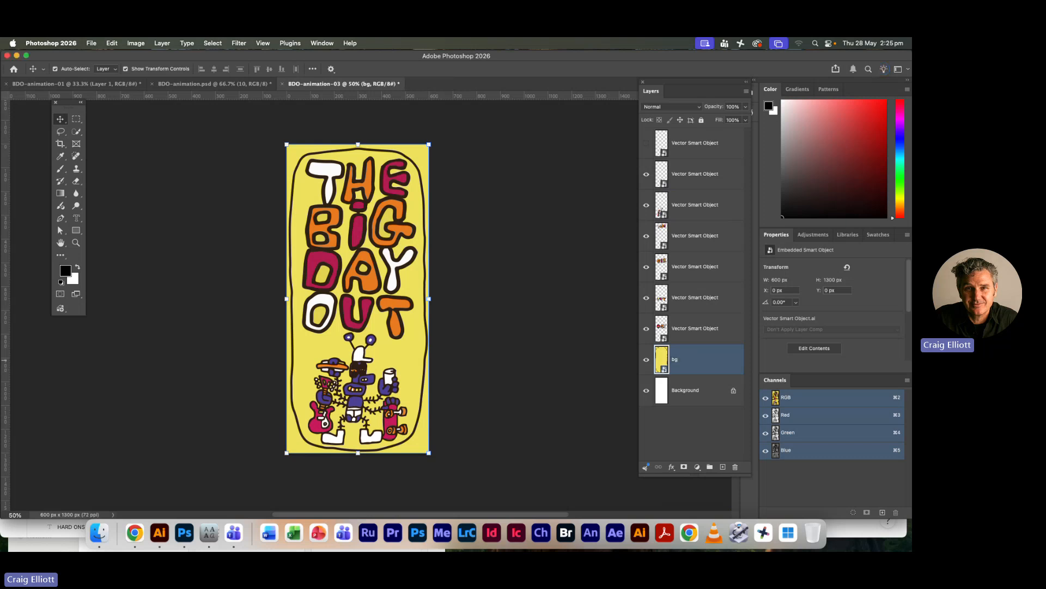
pyautogui.doubleClick(700, 329)
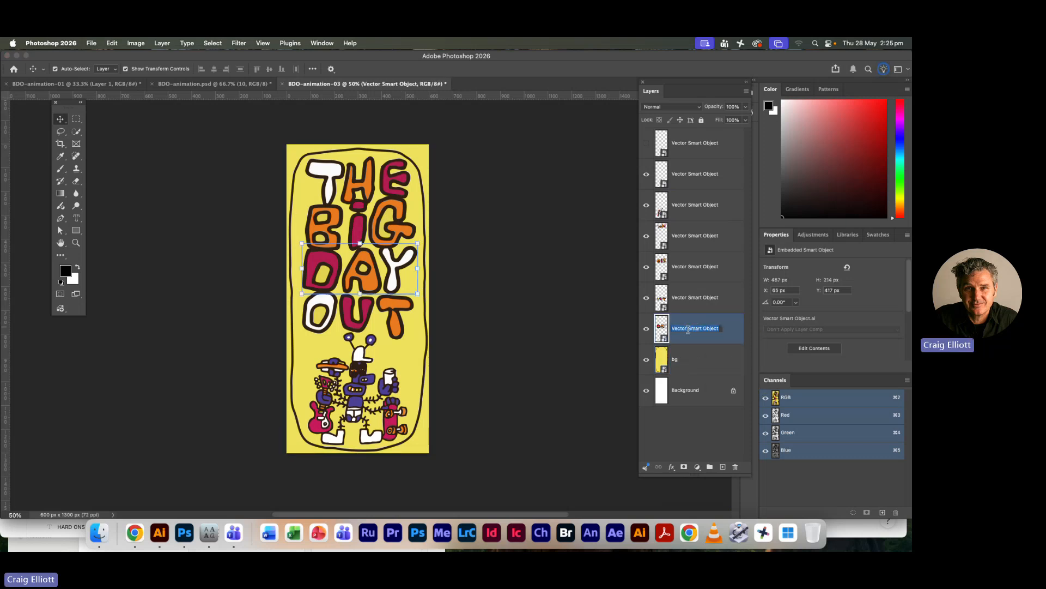
pyautogui.click(647, 328)
pyautogui.click(646, 328)
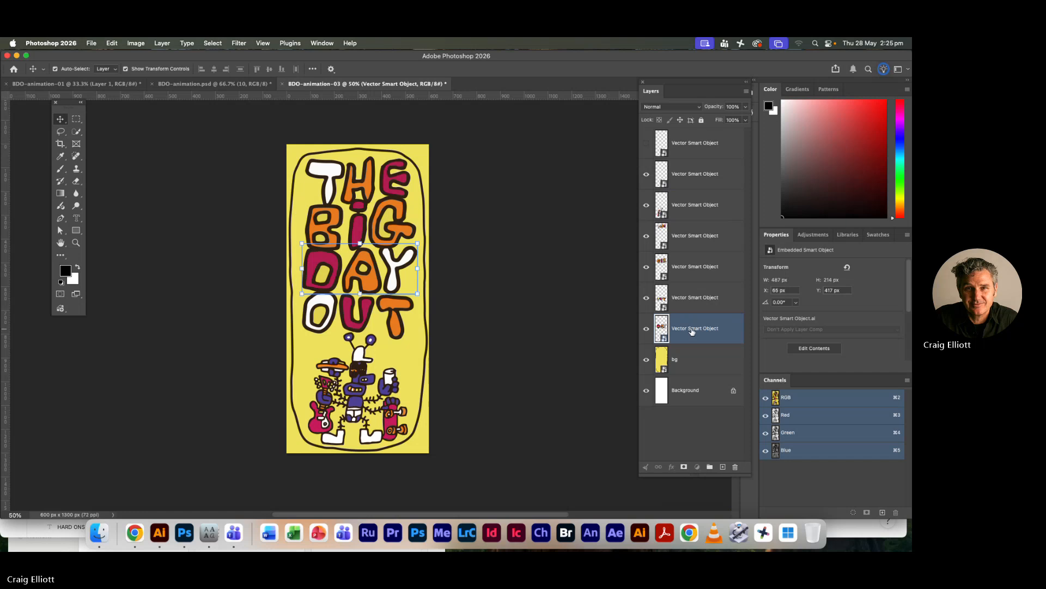
pyautogui.doubleClick(691, 329)
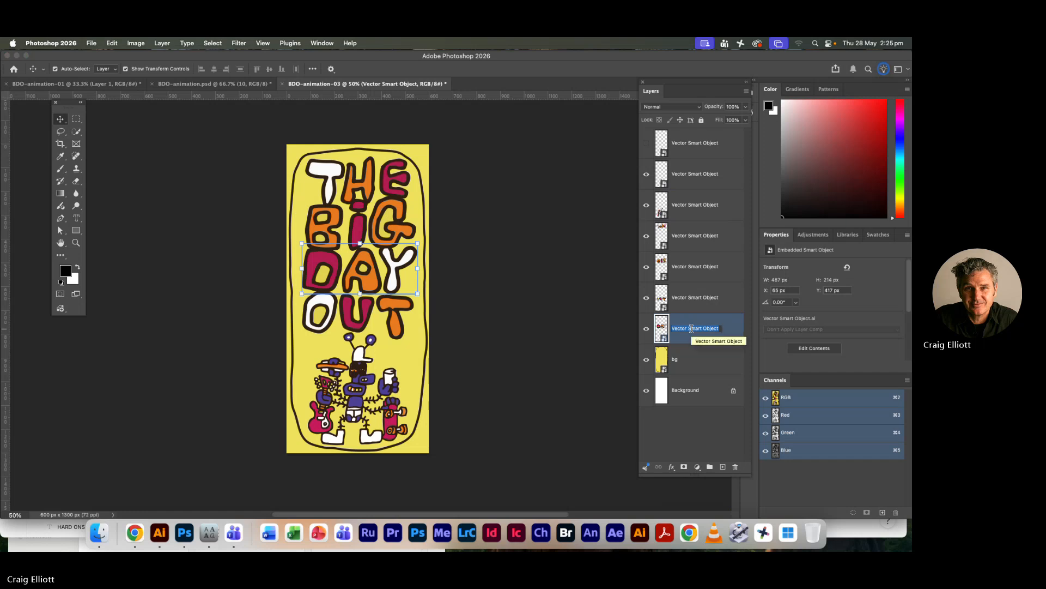
# Rename the Smart Object layer holding the THE lettering as 01-big
pyautogui.doubleClick(698, 234)
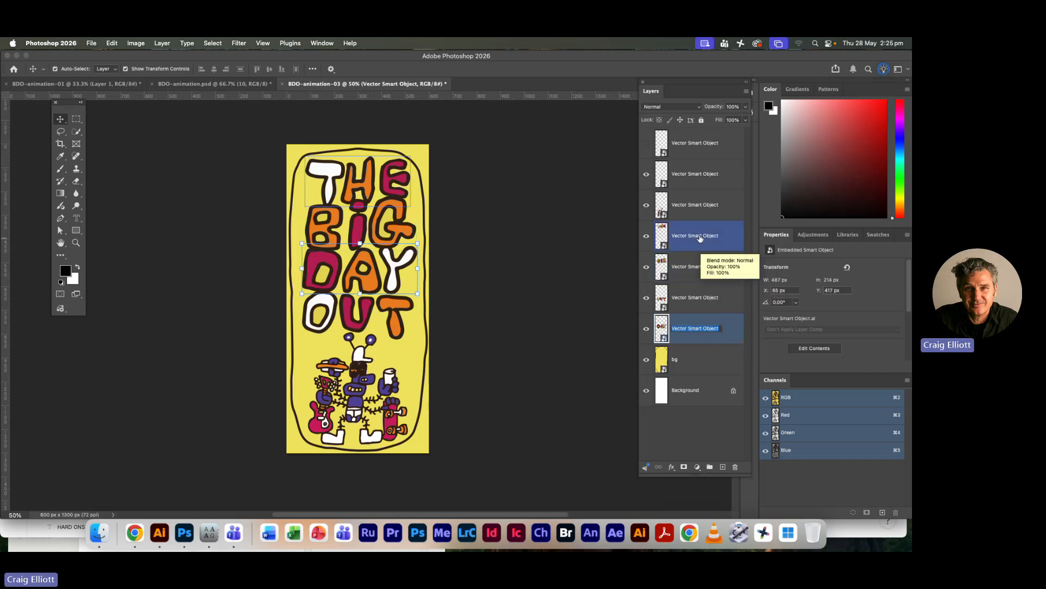
pyautogui.write('0')
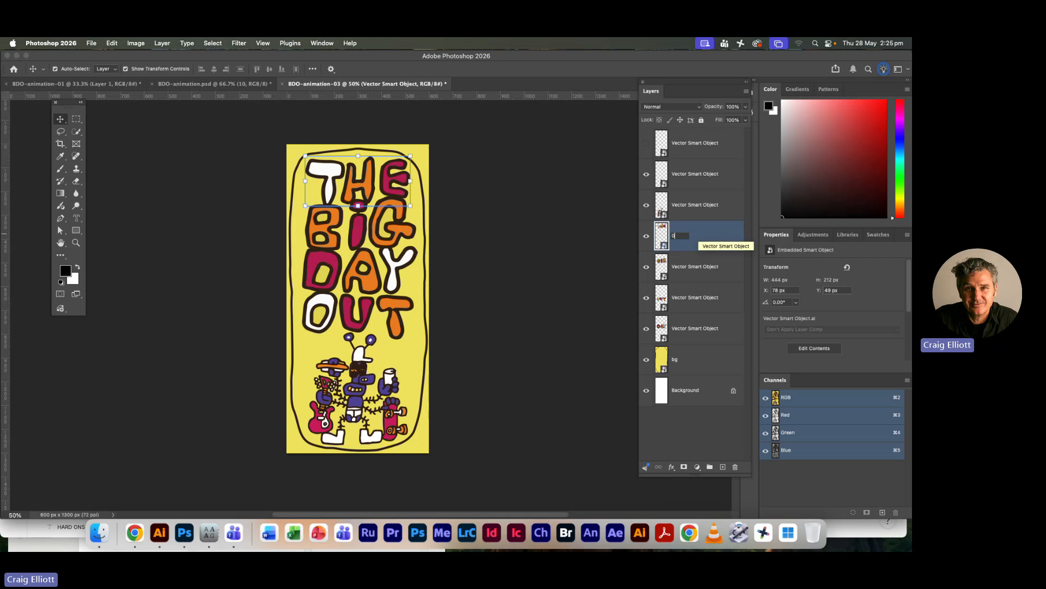
pyautogui.write('1-big')
pyautogui.press('Return')
pyautogui.keyDown('shift'); pyautogui.click(703, 268); pyautogui.keyUp('shift')
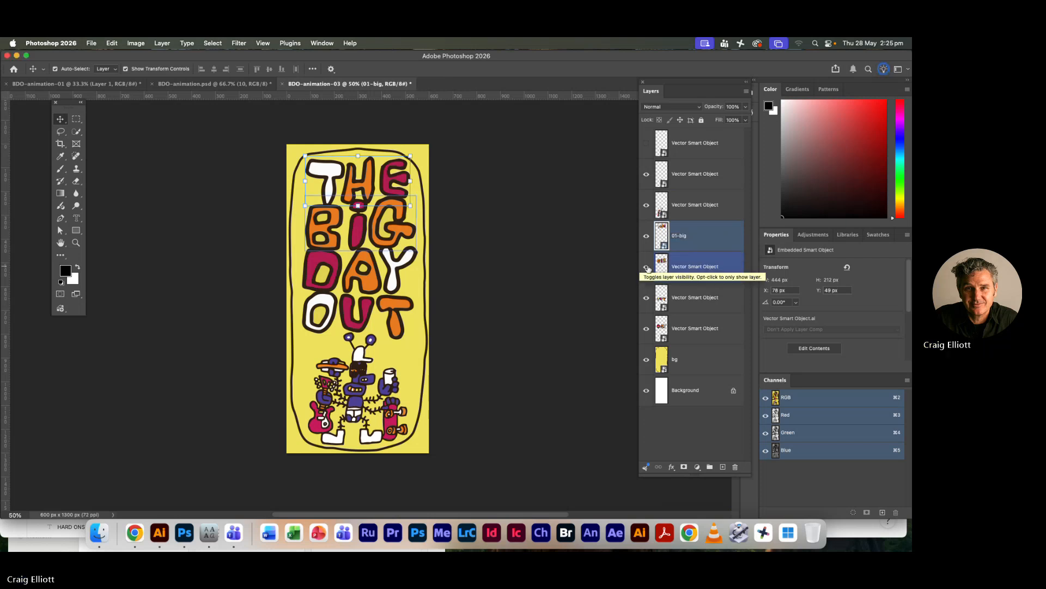
# Rename the layer holding the THE lettering as 01-the
pyautogui.click(646, 267)
pyautogui.click(647, 267)
pyautogui.click(681, 246)
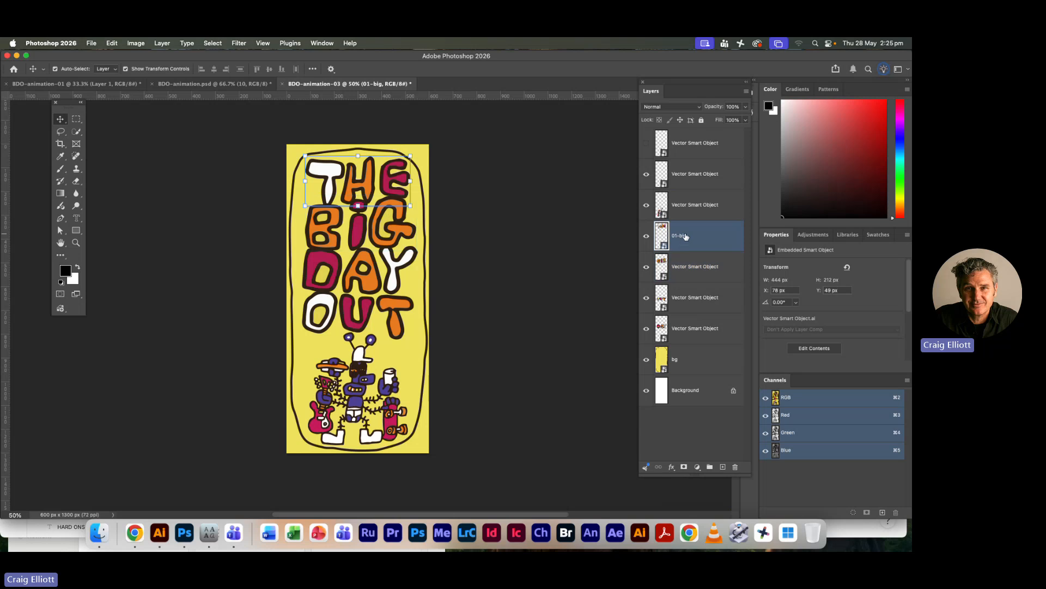
pyautogui.doubleClick(684, 235)
pyautogui.doubleClick(684, 236)
pyautogui.write('th')
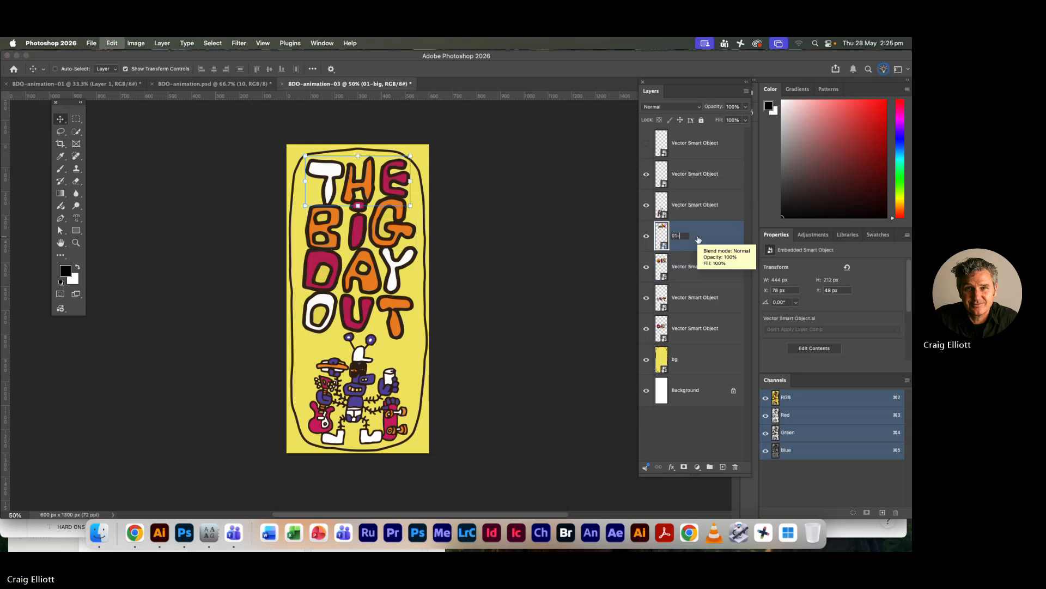
pyautogui.write('e')
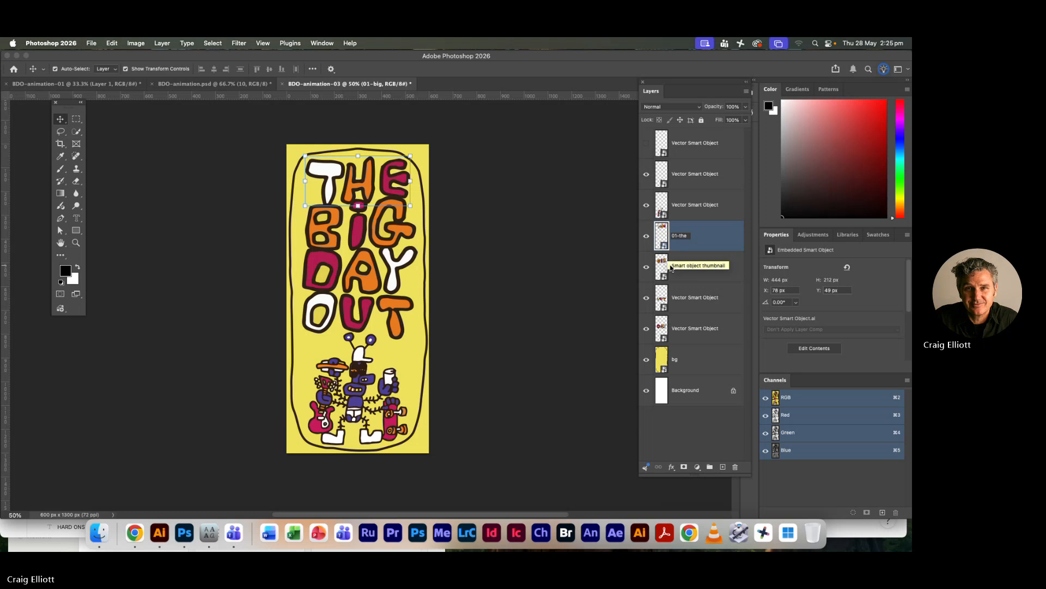
# Rename the Smart Object layer holding the BIG lettering as 02-big
pyautogui.doubleClick(676, 266)
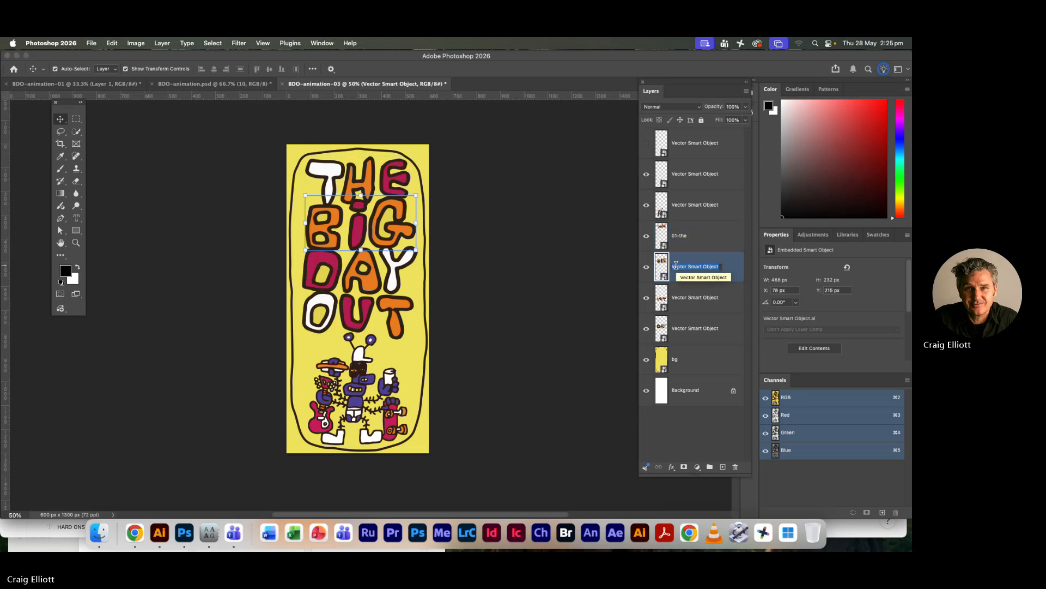
pyautogui.write('02-big')
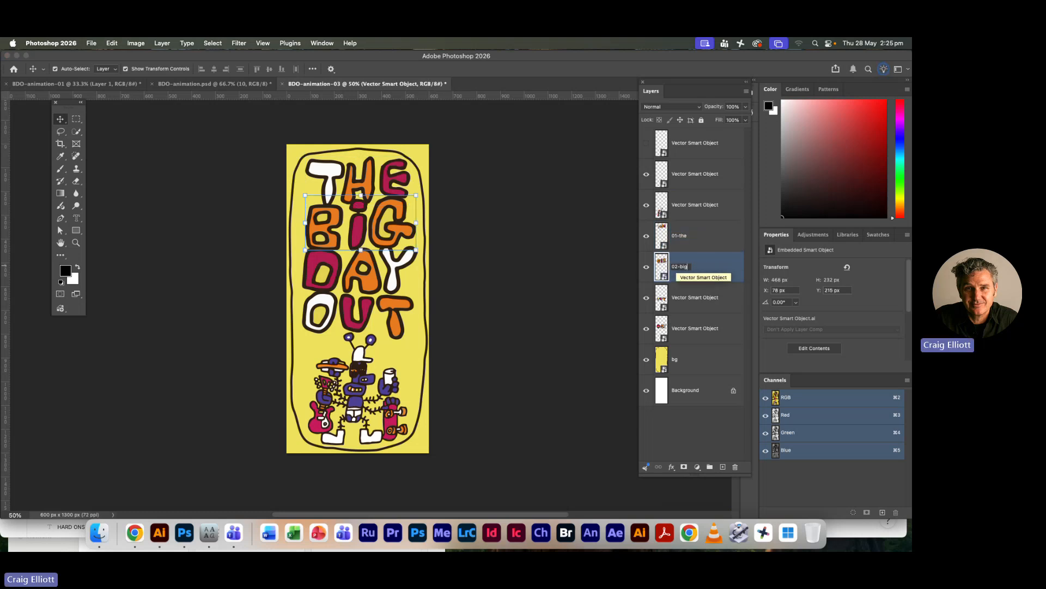
pyautogui.press('Return')
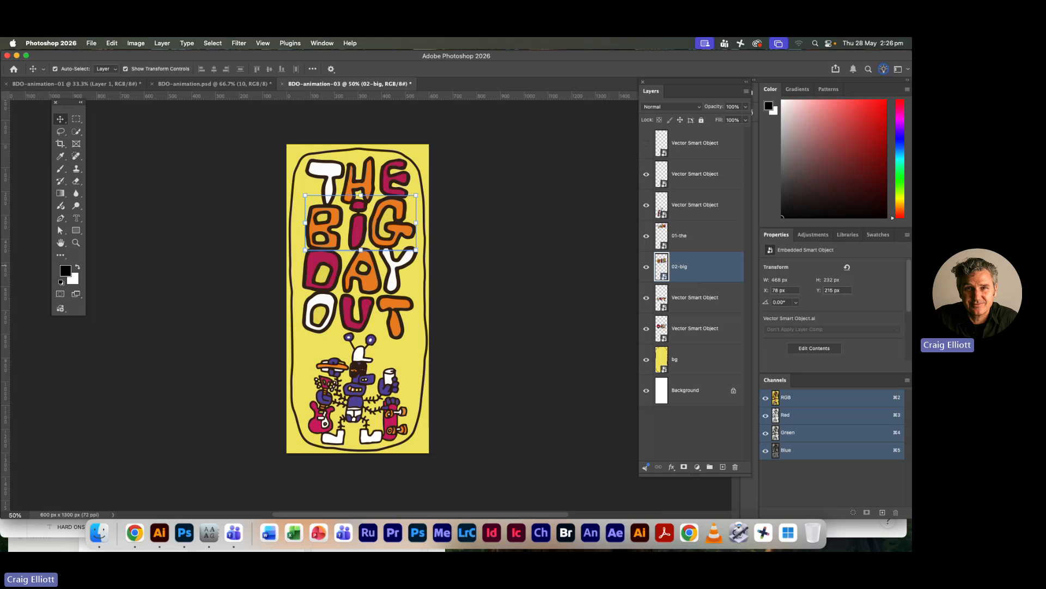
# Rename the Smart Object layer holding the DAY lettering as 03-day and move it directly above the OUT lettering layer
pyautogui.keyDown('shift'); pyautogui.click(728, 298); pyautogui.keyUp('shift')
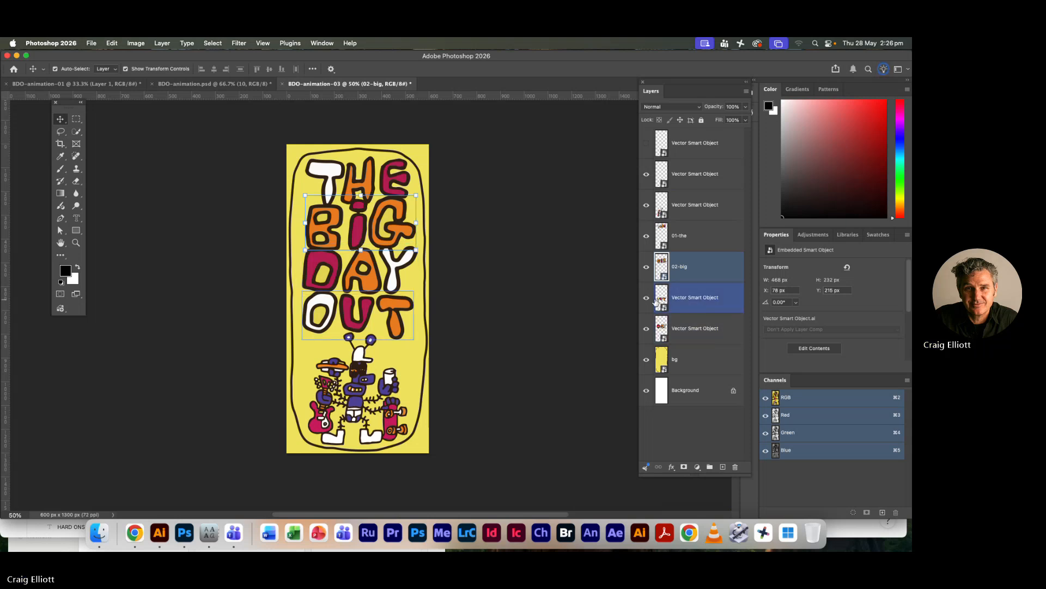
pyautogui.click(656, 329)
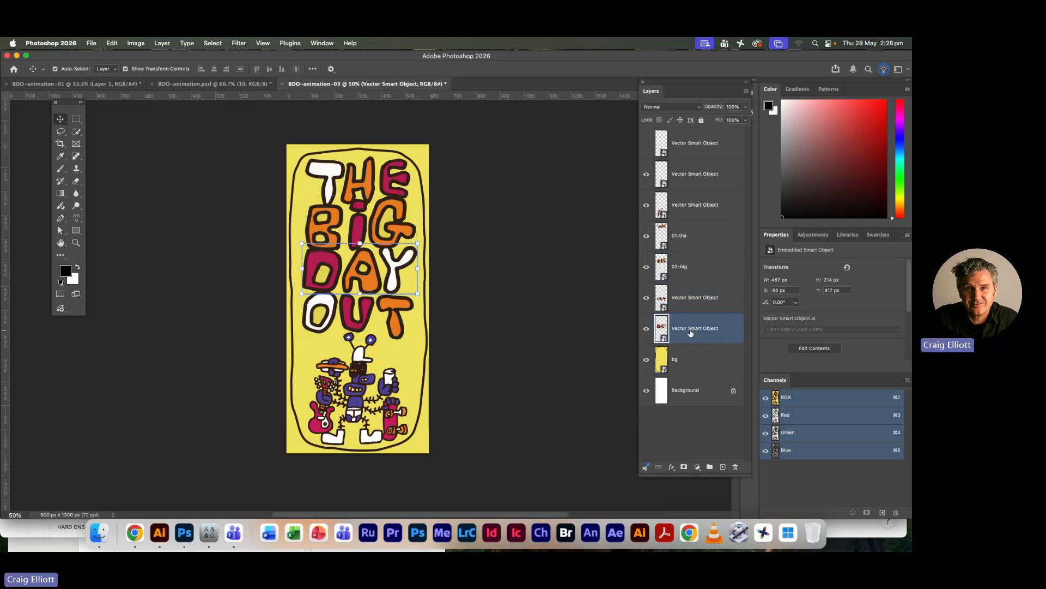
pyautogui.doubleClick(685, 327)
pyautogui.write('0')
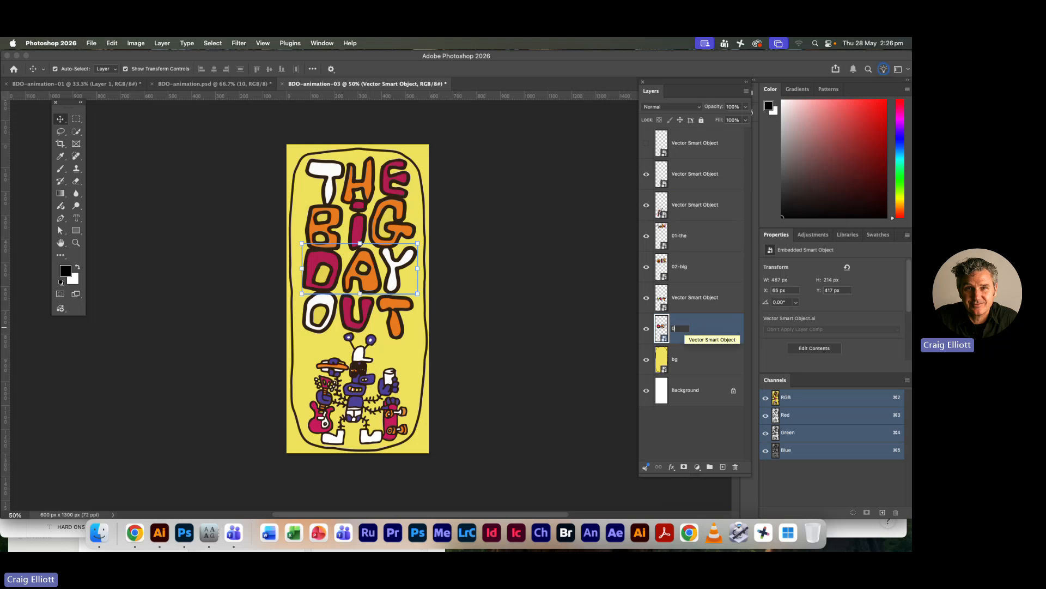
pyautogui.write('3-')
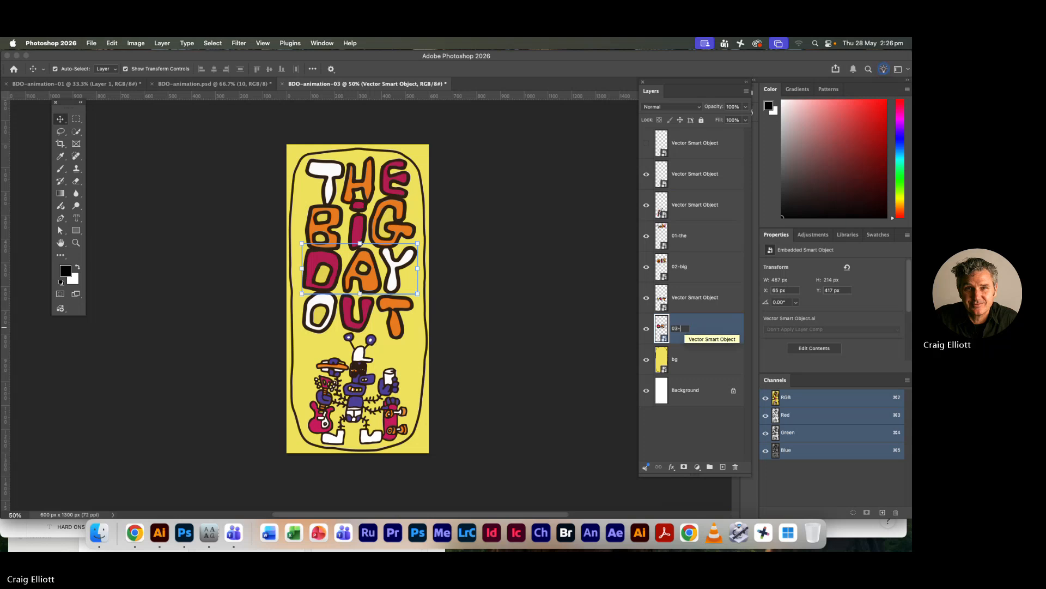
pyautogui.write('day')
pyautogui.press('Return')
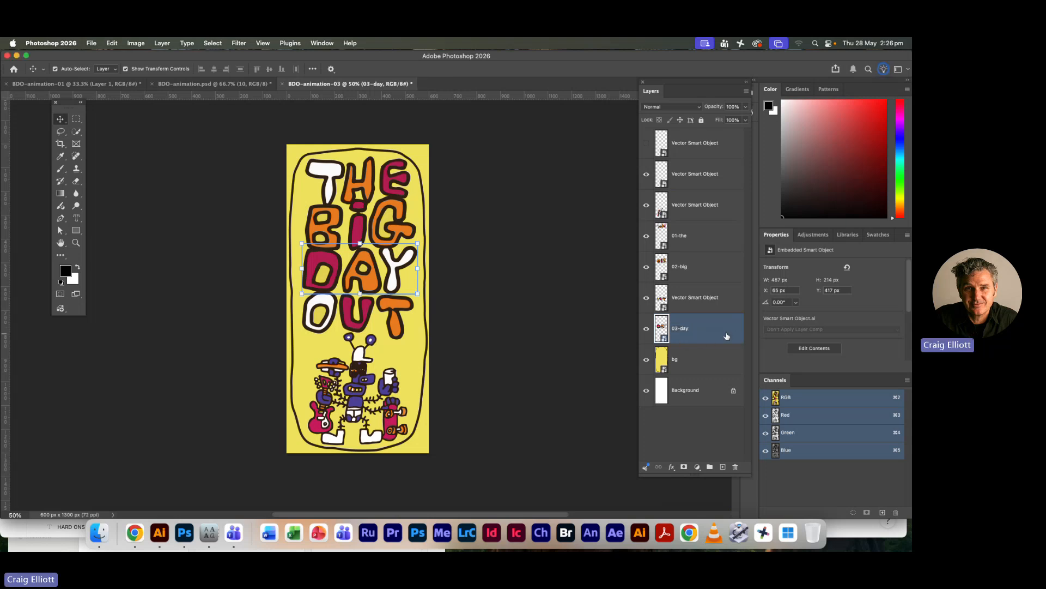
pyautogui.moveTo(727, 336); pyautogui.dragTo(725, 304)
# Rename the Smart Object layer holding the OUT lettering as 04-out
pyautogui.keyDown('shift'); pyautogui.click(685, 329); pyautogui.keyUp('shift')
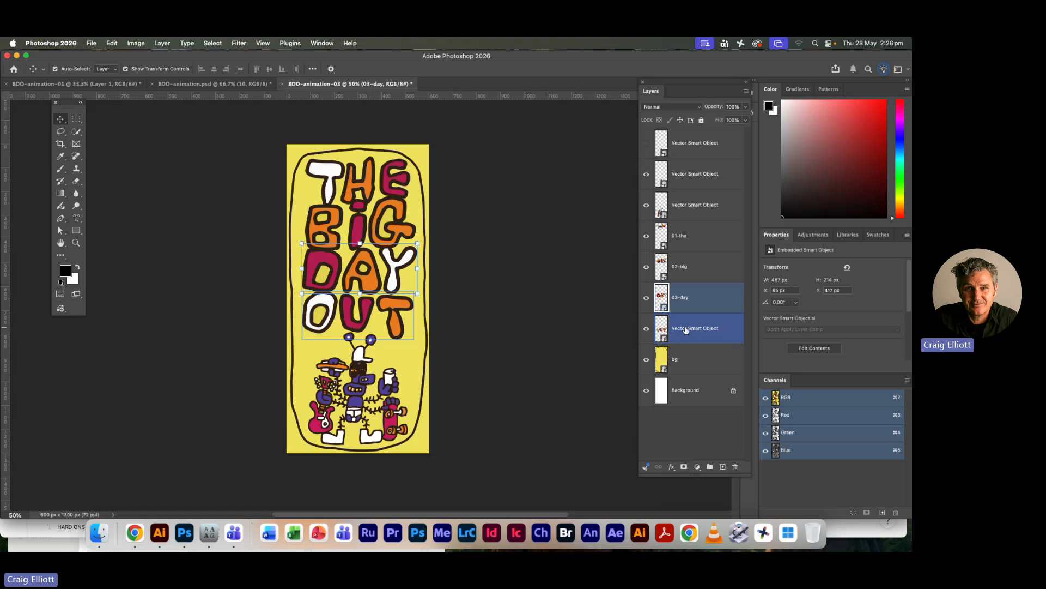
pyautogui.doubleClick(686, 329)
pyautogui.write('04')
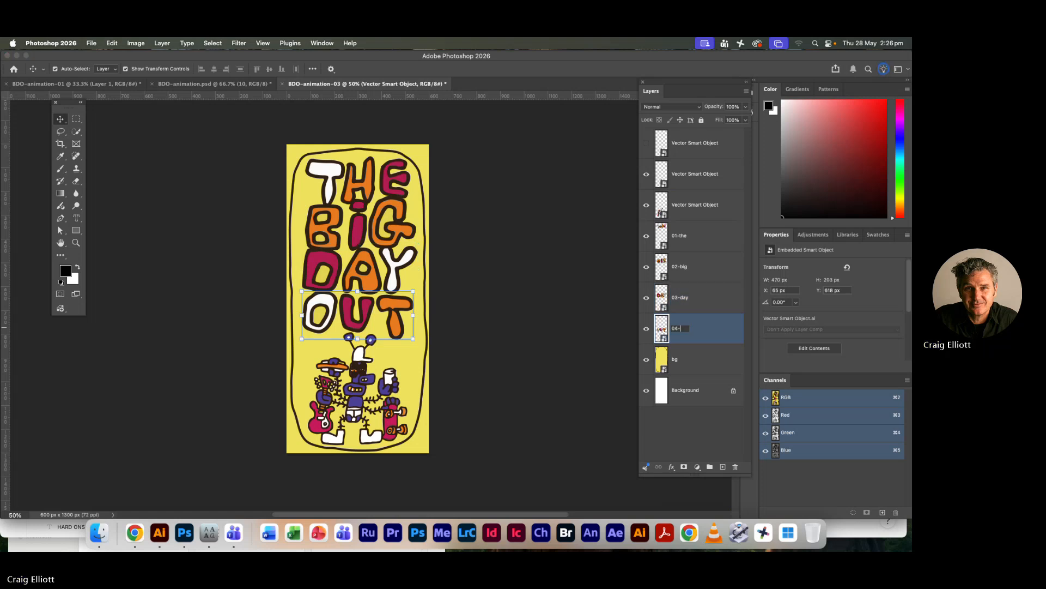
pyautogui.write('-')
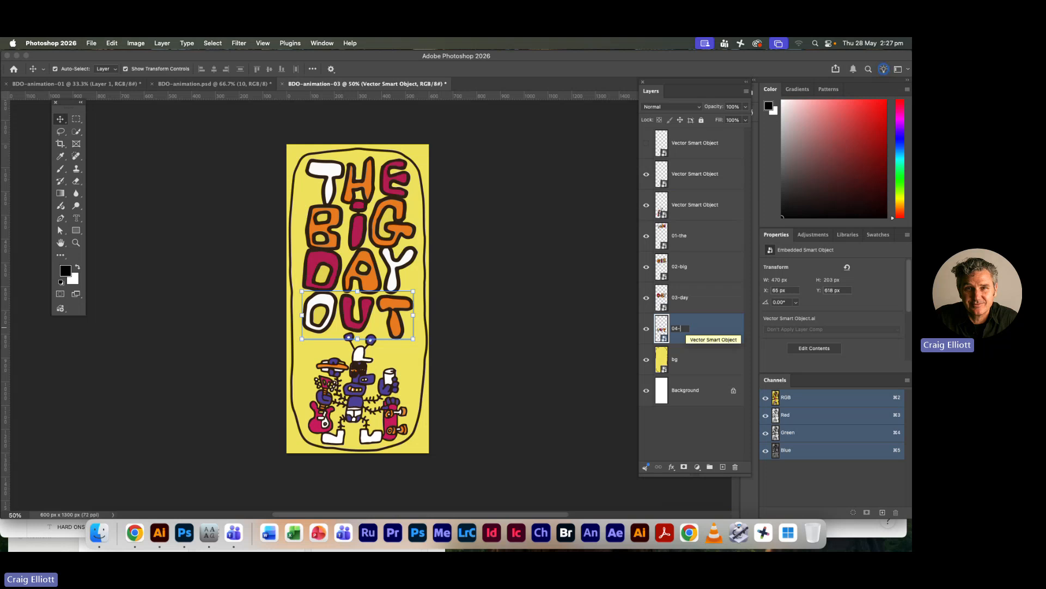
pyautogui.write('out')
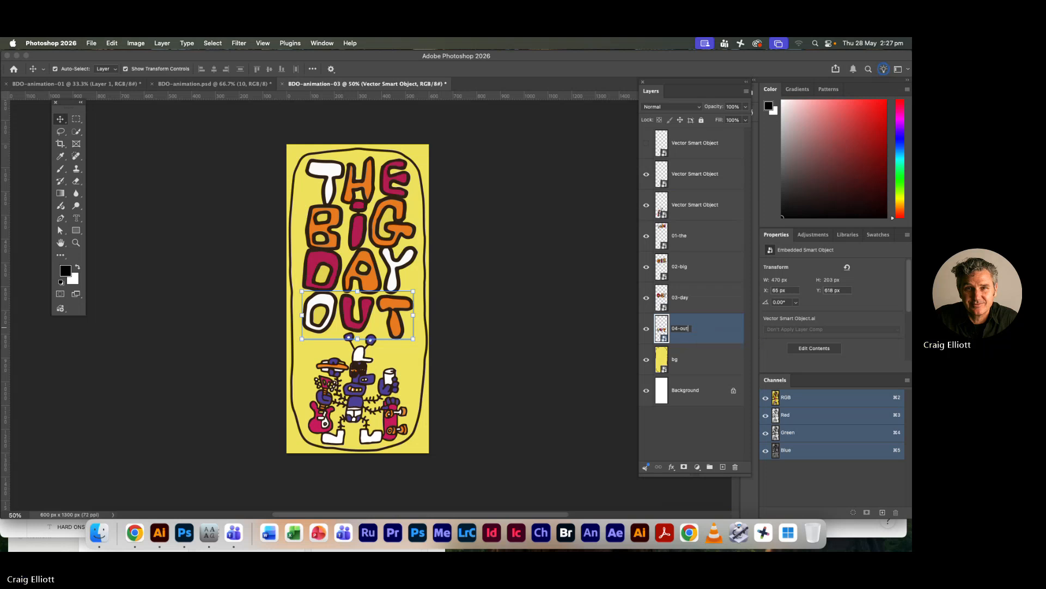
pyautogui.press('Return')
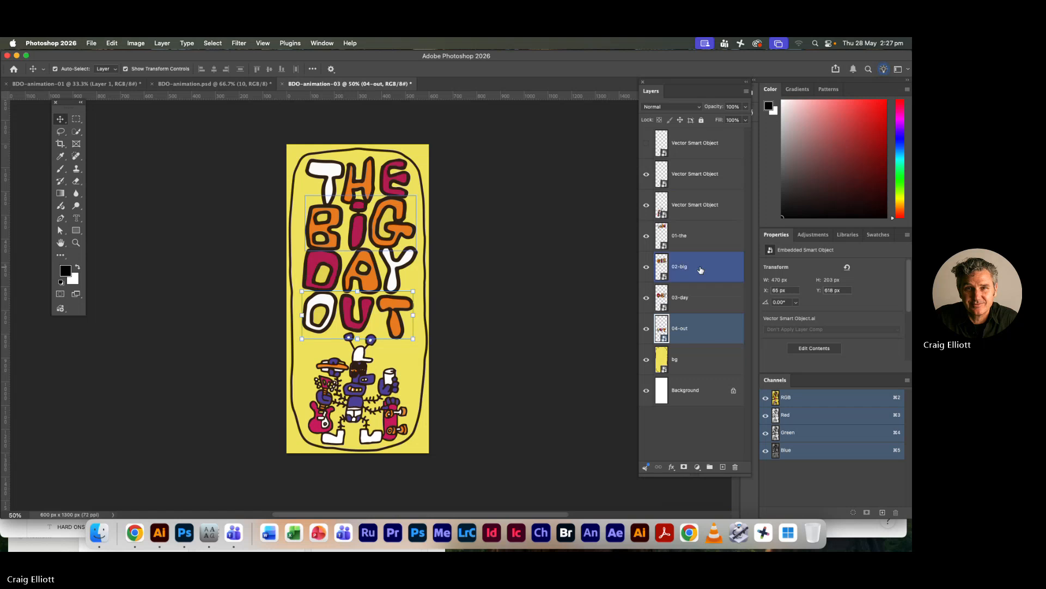
# Identify the mascot's Smart Object layer by toggling its visibility and rename it as 05-mascot
pyautogui.keyDown('super'); pyautogui.click(697, 246); pyautogui.keyUp('super')
pyautogui.click(647, 205)
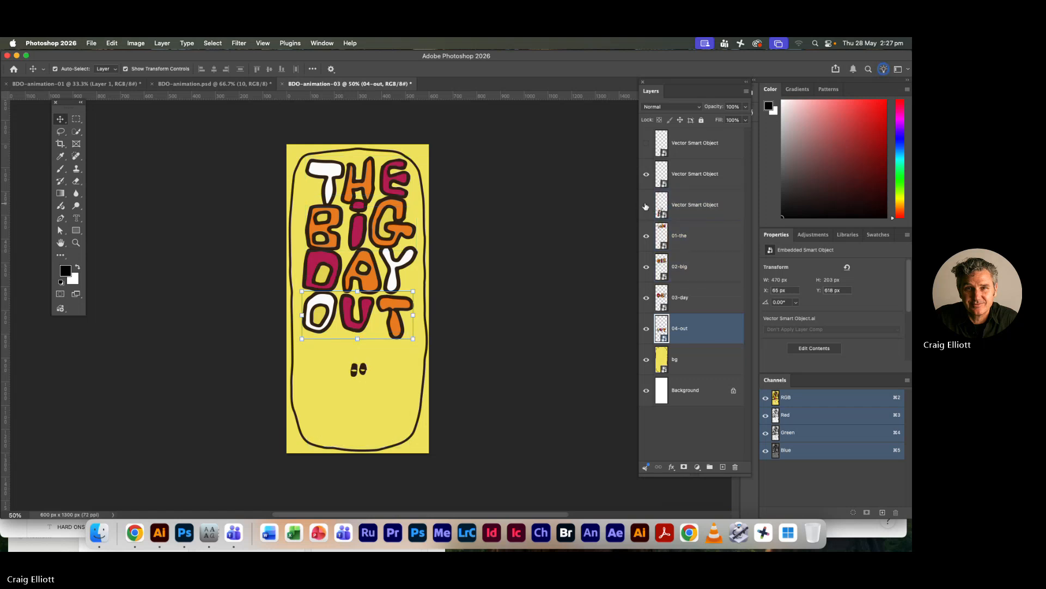
pyautogui.click(647, 206)
pyautogui.doubleClick(688, 206)
pyautogui.write('0')
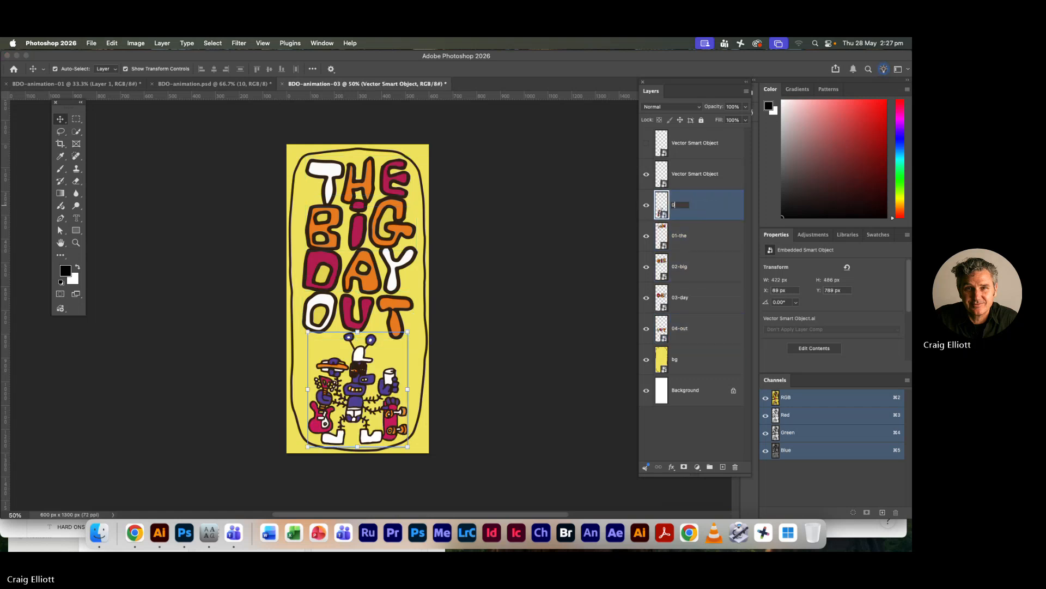
pyautogui.write('5-mascot')
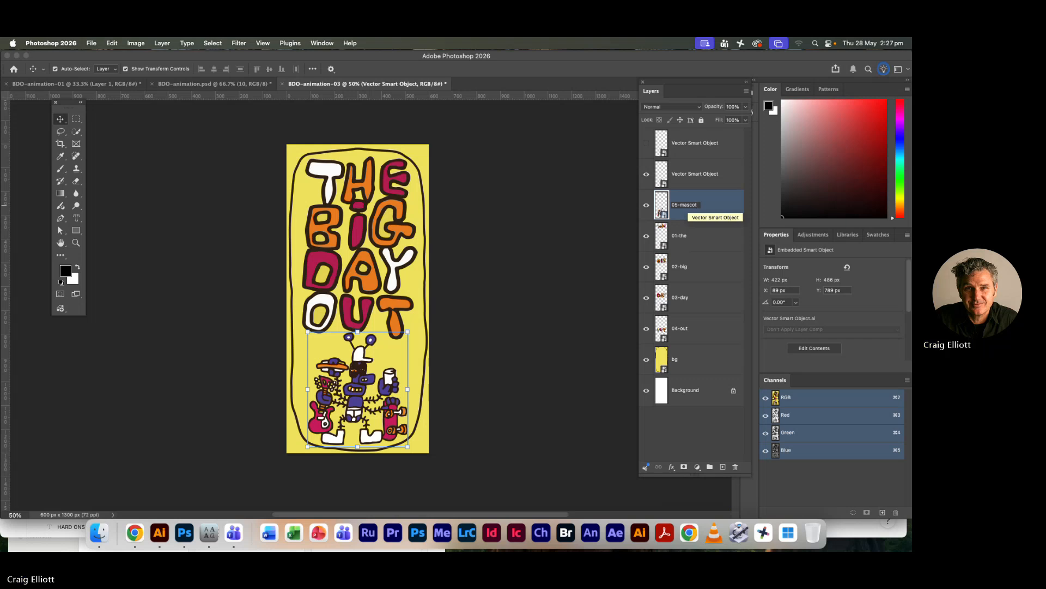
pyautogui.press('Return')
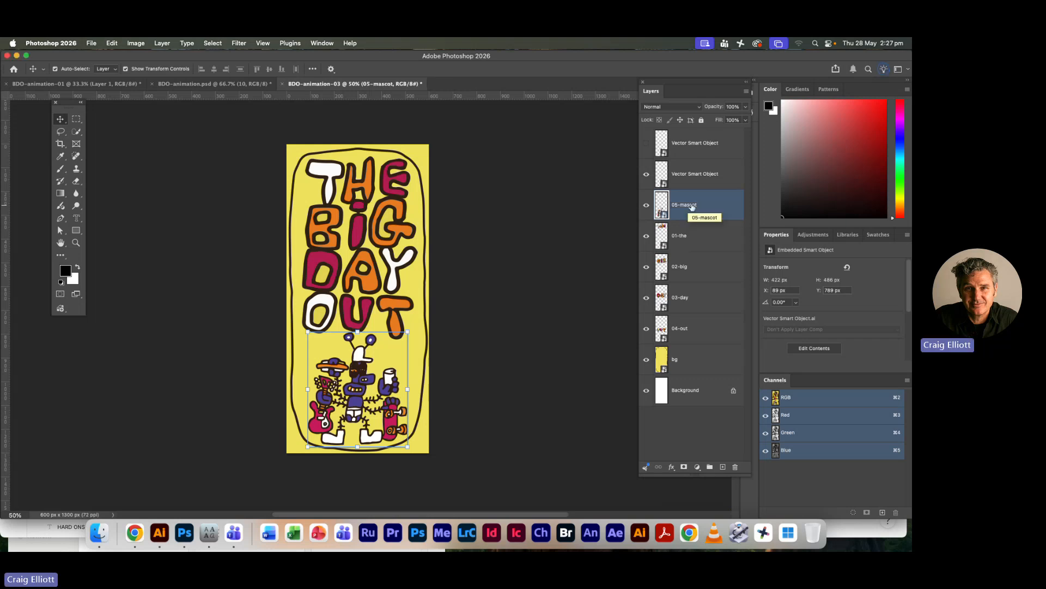
# Compare the two blink layers over the mascot's eyes by switching their visibility, and leave both hidden
pyautogui.keyDown('shift'); pyautogui.click(695, 173); pyautogui.keyUp('shift')
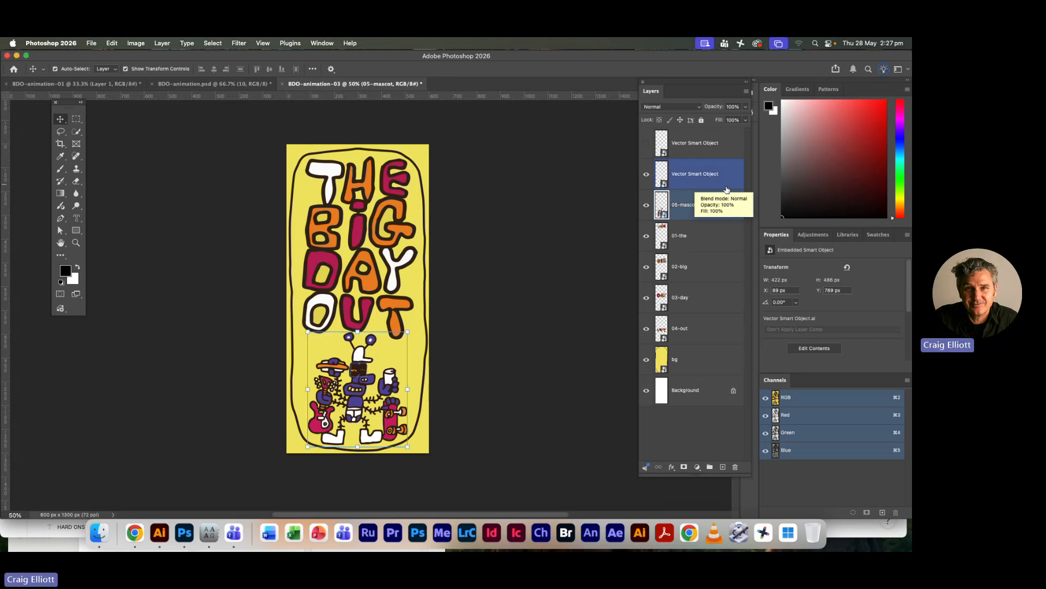
pyautogui.click(645, 175)
pyautogui.click(646, 145)
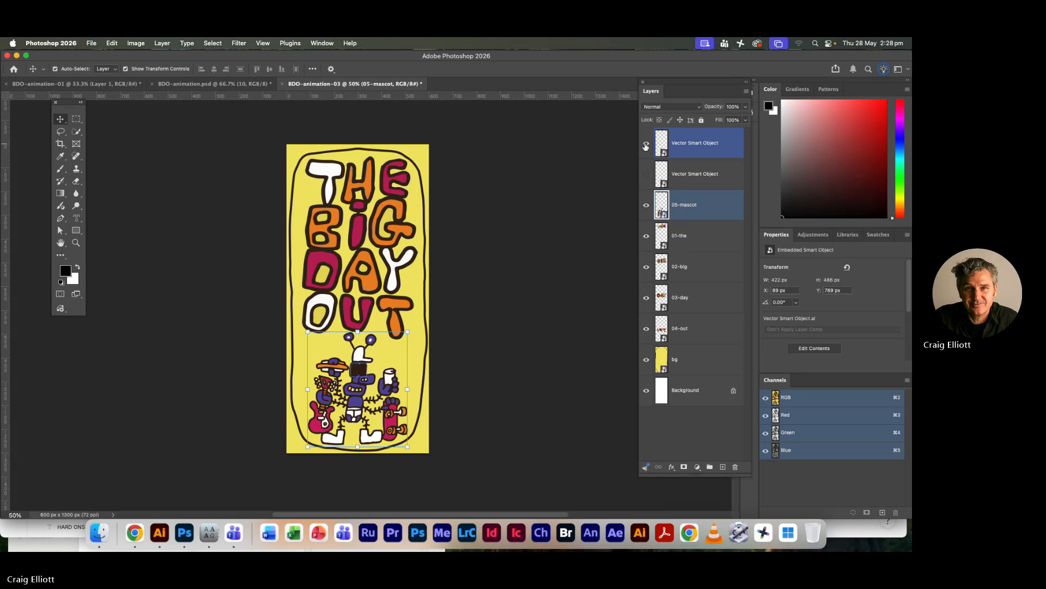
pyautogui.click(646, 145)
pyautogui.click(645, 176)
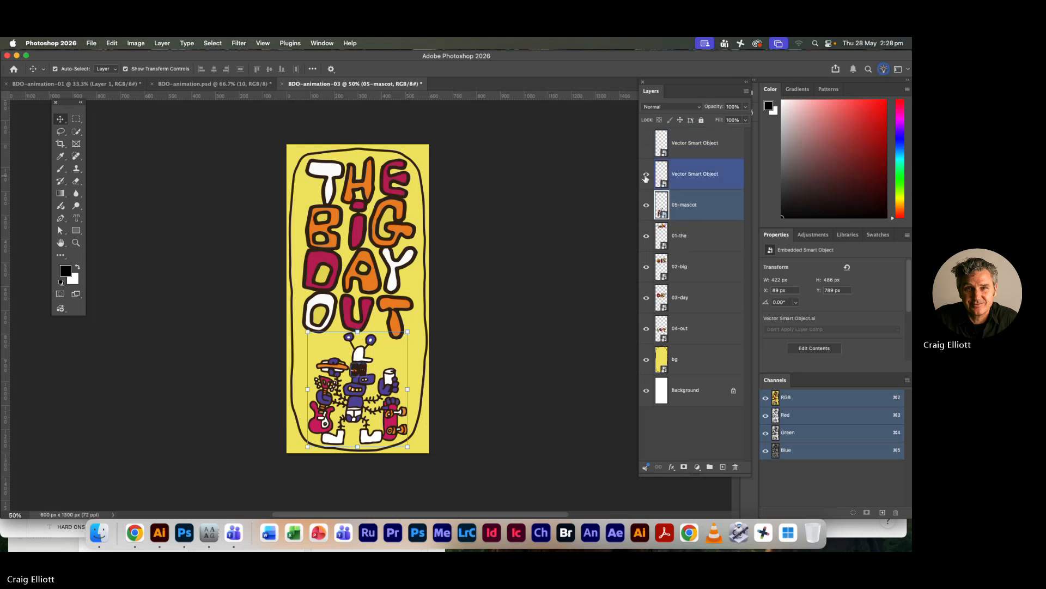
pyautogui.click(645, 175)
# Rename the blink layer directly above 05-mascot as 06-blink-01
pyautogui.doubleClick(691, 173)
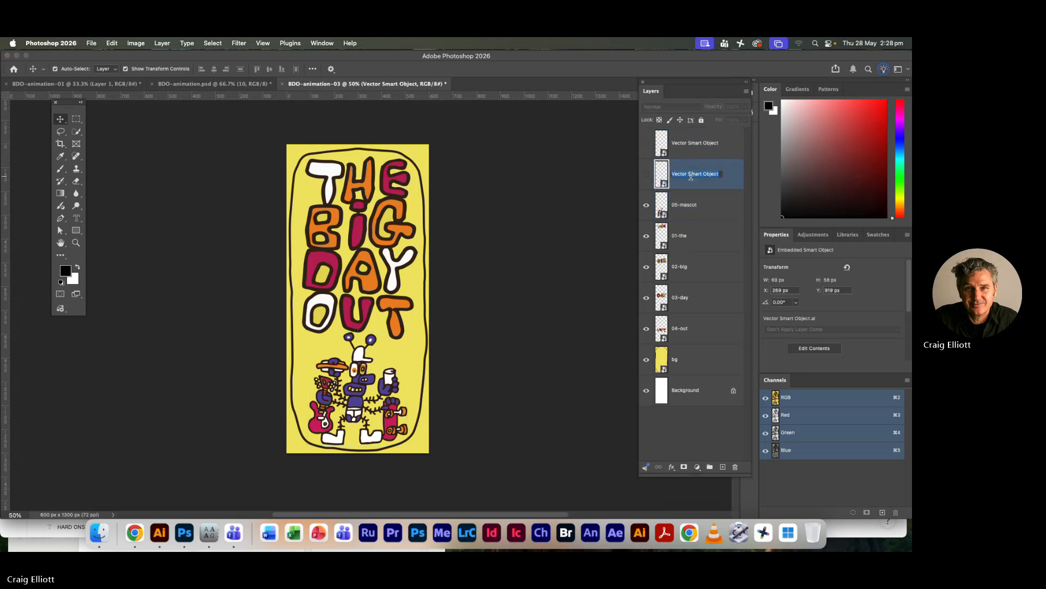
pyautogui.write('06-')
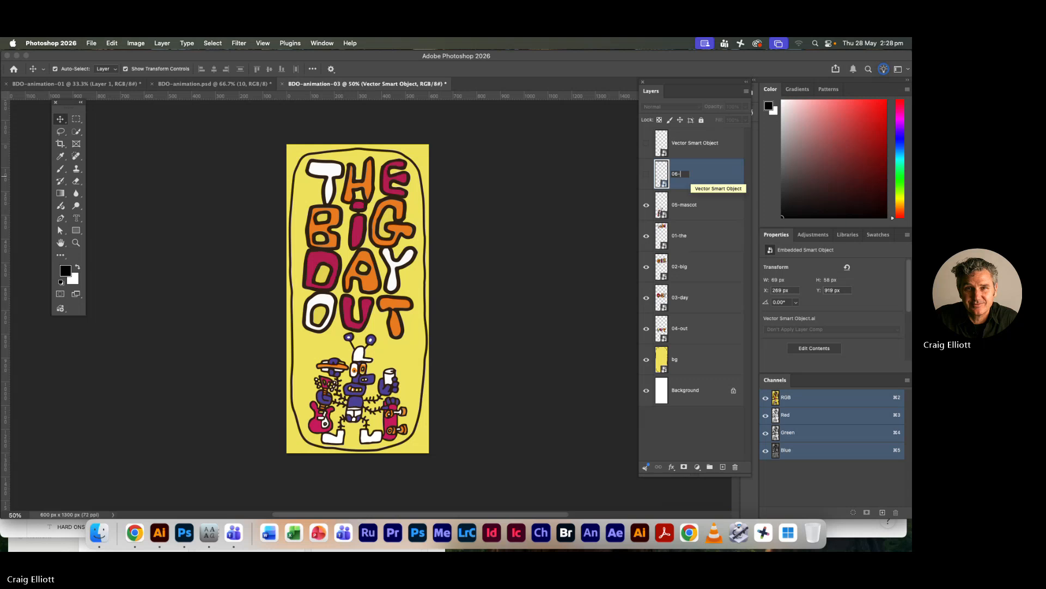
pyautogui.write('bilnk-01')
pyautogui.press('Return')
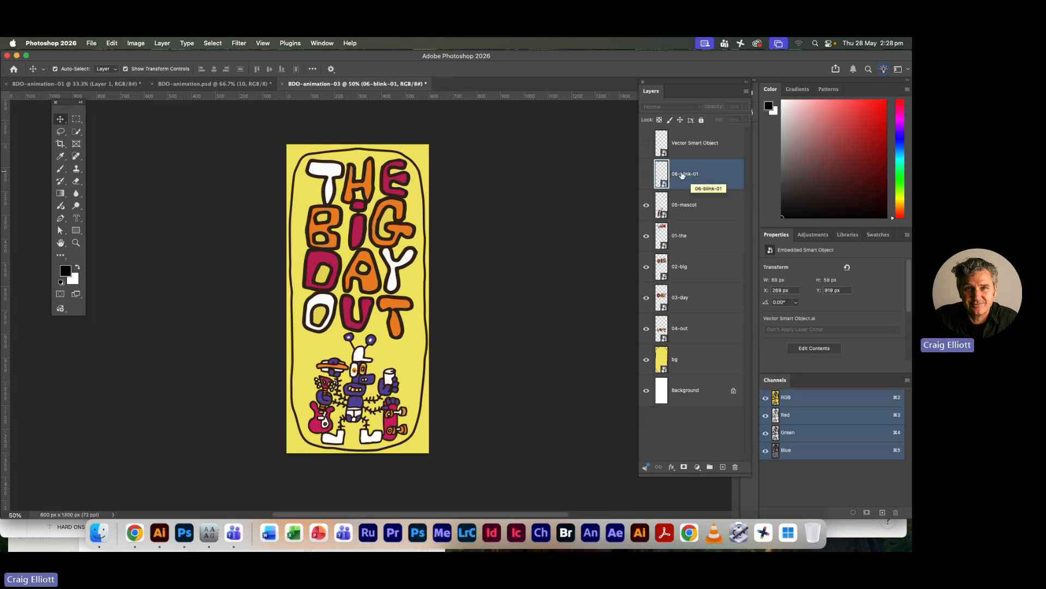
# Rename the topmost blink layer as 07-blink-02, reusing the other blink layer's name, and make both blink layers visible
pyautogui.doubleClick(681, 175)
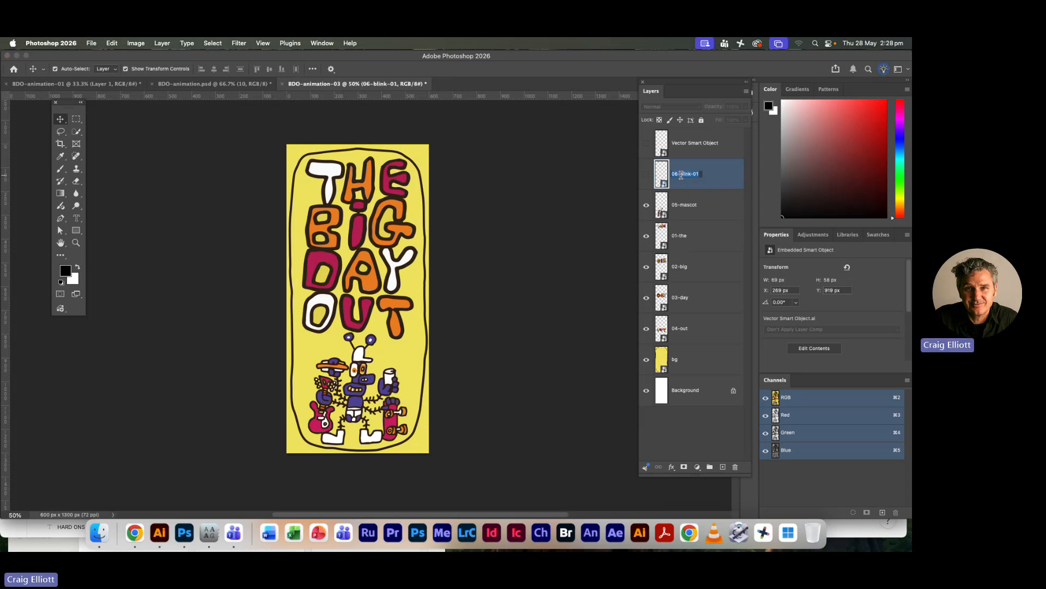
pyautogui.click(690, 146)
pyautogui.press('super+comma')
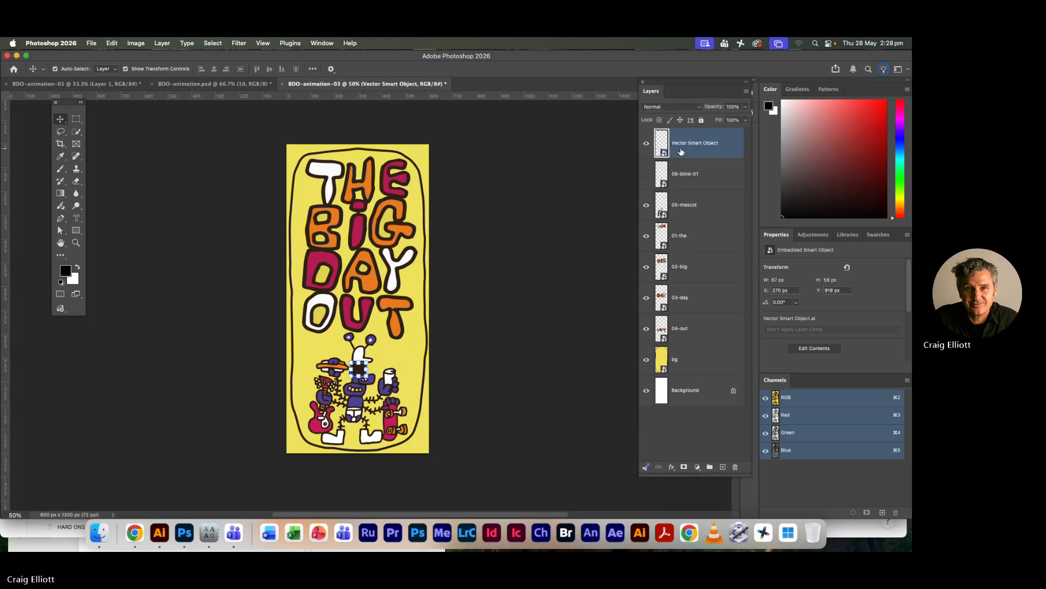
pyautogui.doubleClick(693, 145)
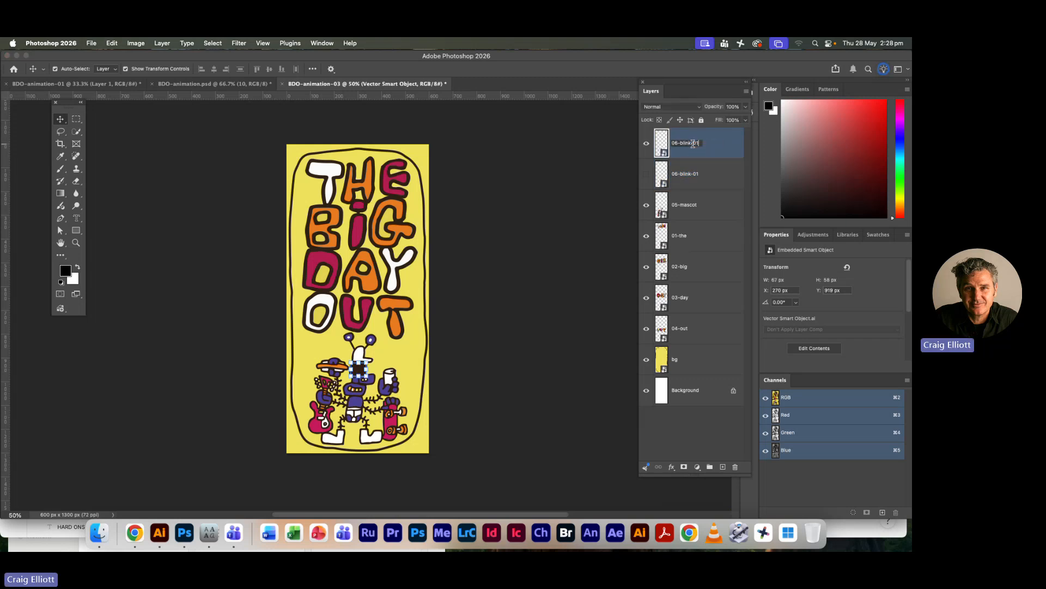
pyautogui.write('06-blink-01')
pyautogui.moveTo(696, 144); pyautogui.dragTo(708, 151)
pyautogui.write('2')
pyautogui.press('Tab')
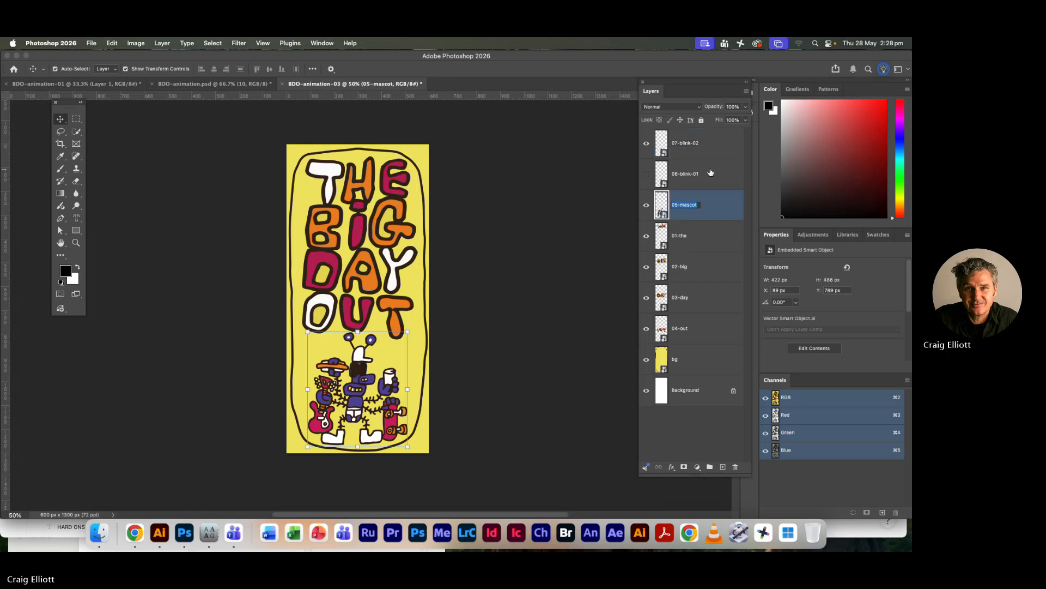
pyautogui.click(646, 174)
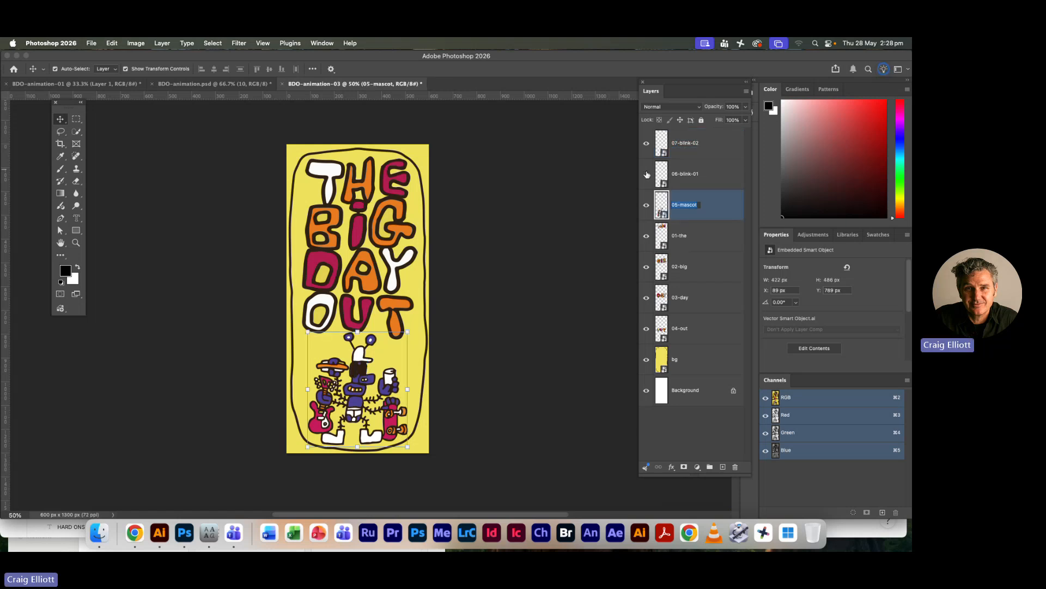
pyautogui.keyDown('super'); pyautogui.click(659, 234); pyautogui.keyUp('super')
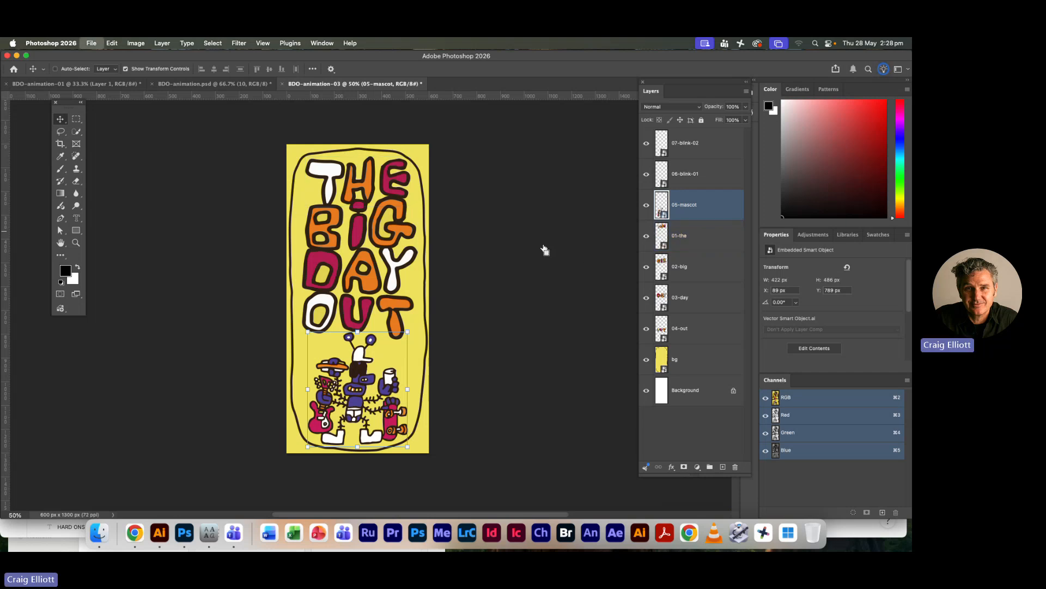
# Save the document as BDO-animation-03.psd in the Documents folder Digital Skills/wk-14, with Maximize Compatibility on
pyautogui.press('super+shift+s')
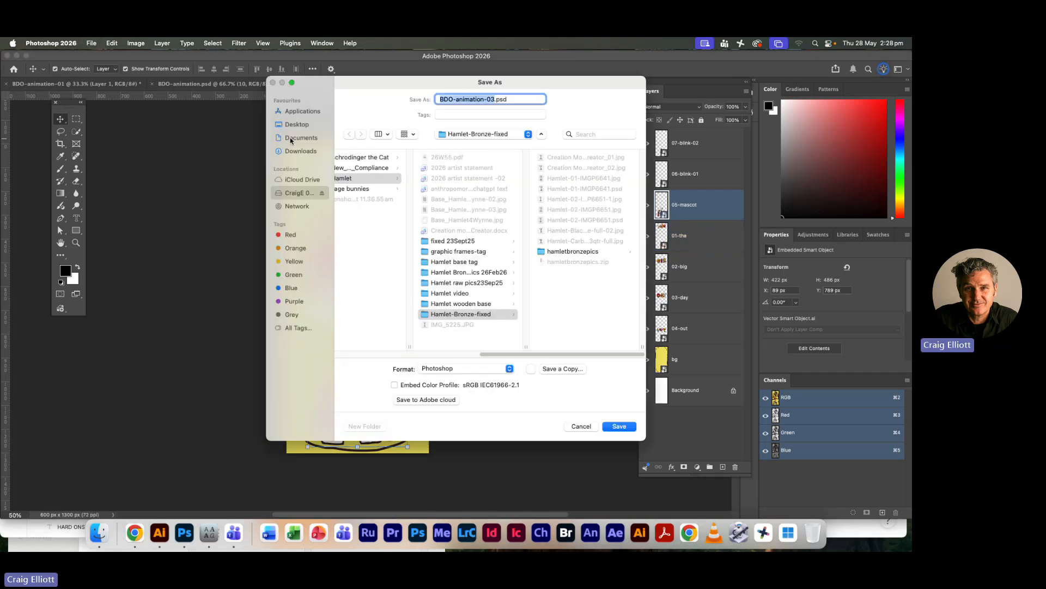
pyautogui.click(297, 137)
pyautogui.click(376, 178)
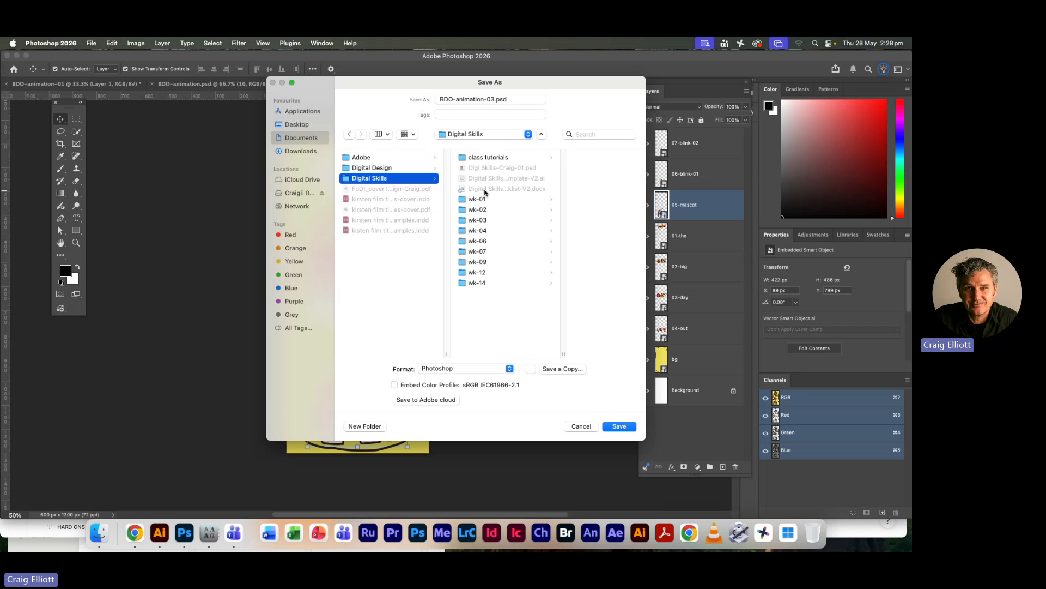
pyautogui.click(475, 282)
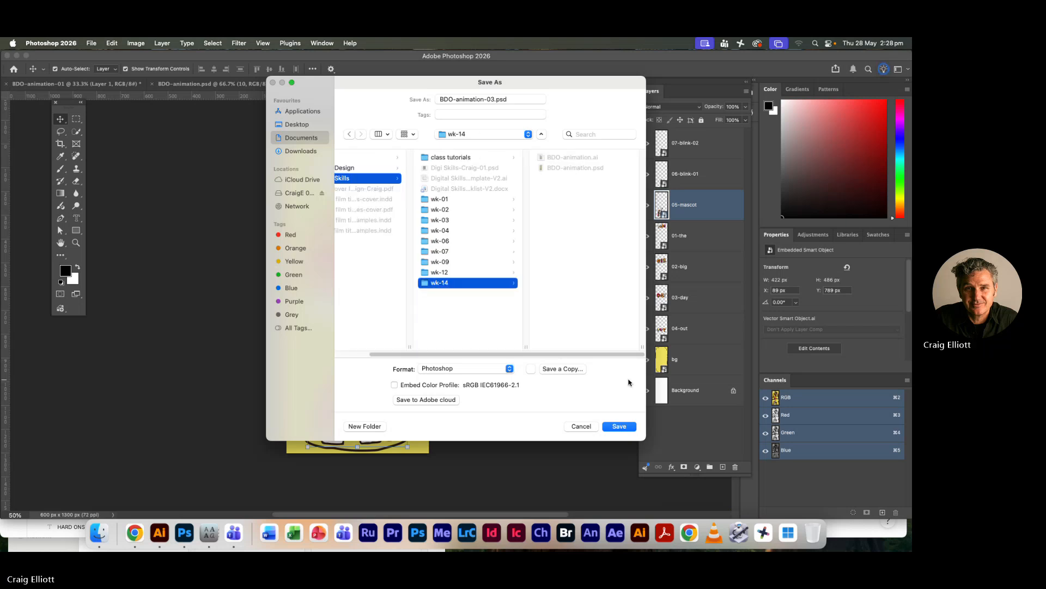
pyautogui.click(619, 426)
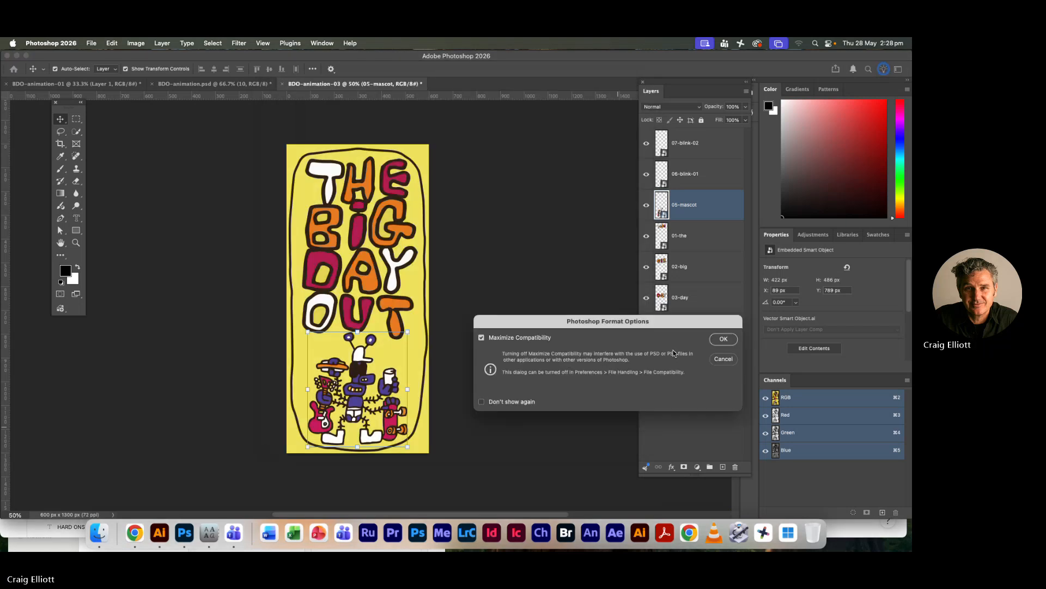
pyautogui.click(725, 339)
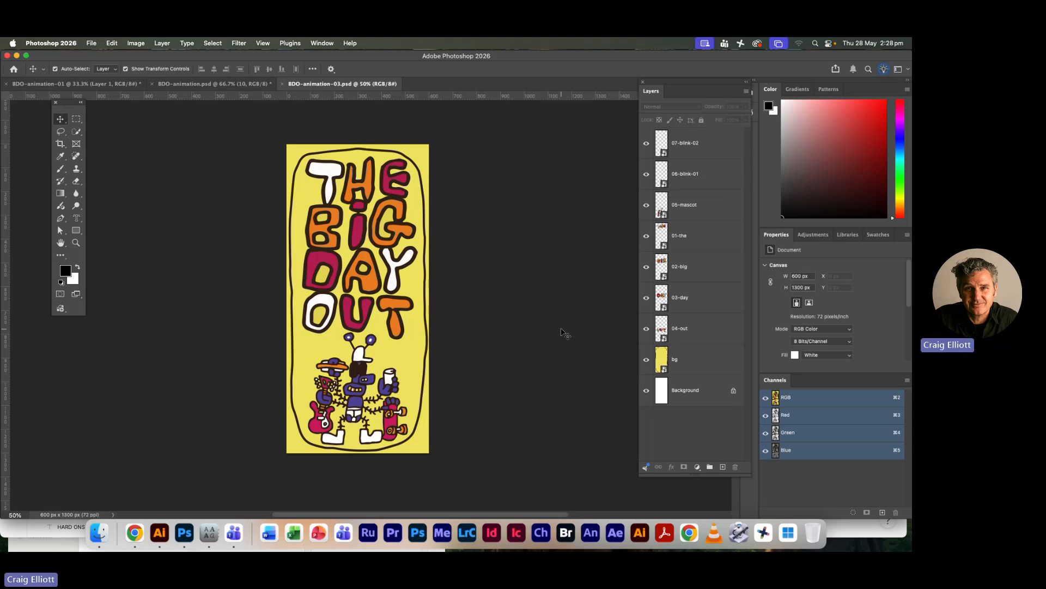
# Switch to Illustrator and make the hidden layers 05 to 10 visible in BDO-animation.ai
pyautogui.press('super+Tab')
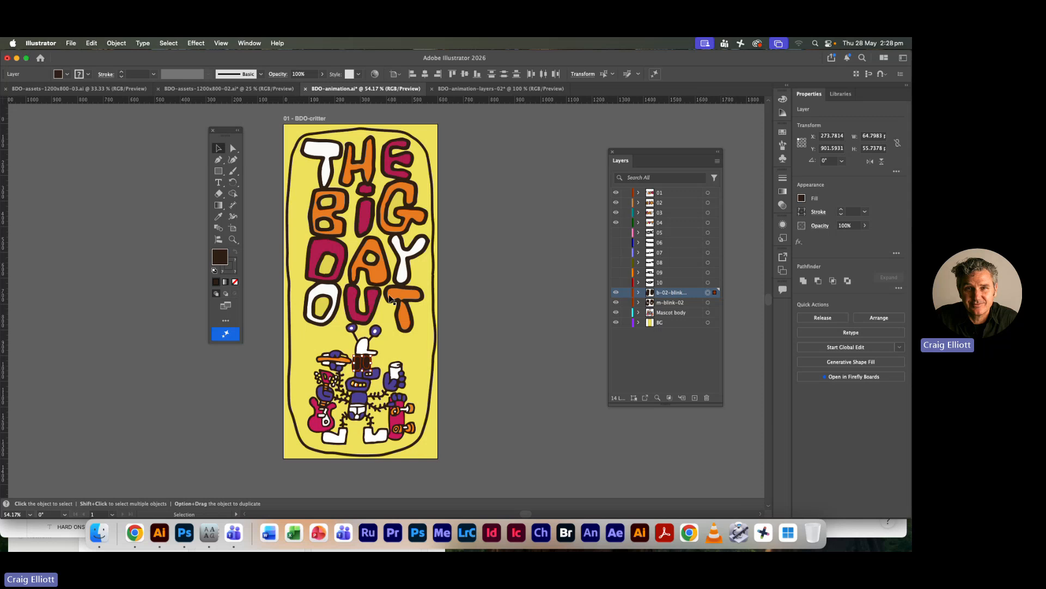
pyautogui.moveTo(617, 283); pyautogui.dragTo(616, 233)
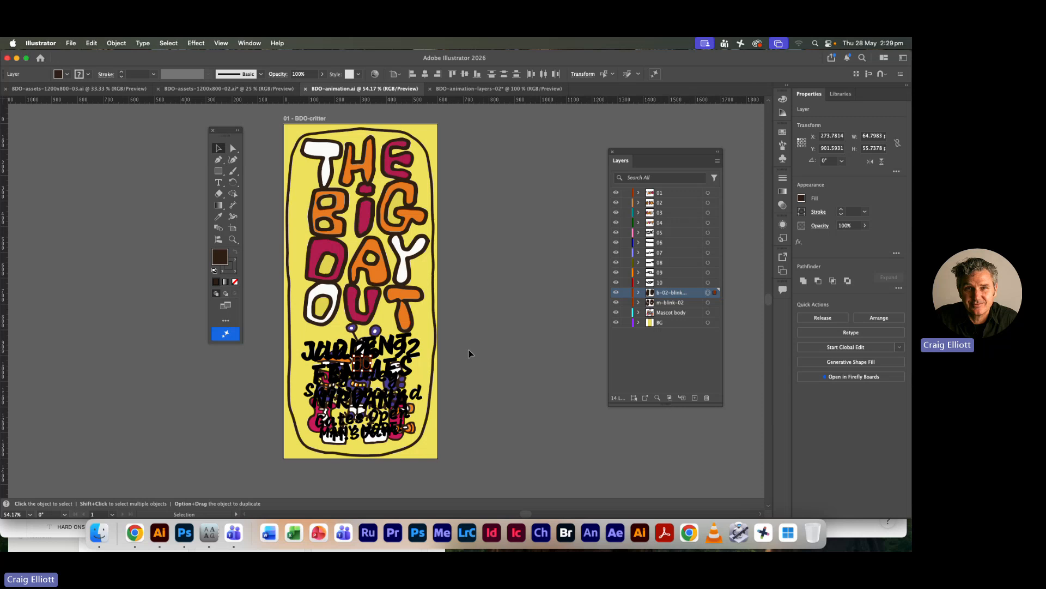
# Export the artwork in Photoshop (psd) format to the wk-14 folder as BDO-animation-04.psd, with Use Artboards turned off
pyautogui.click(70, 44)
pyautogui.moveTo(83, 256)
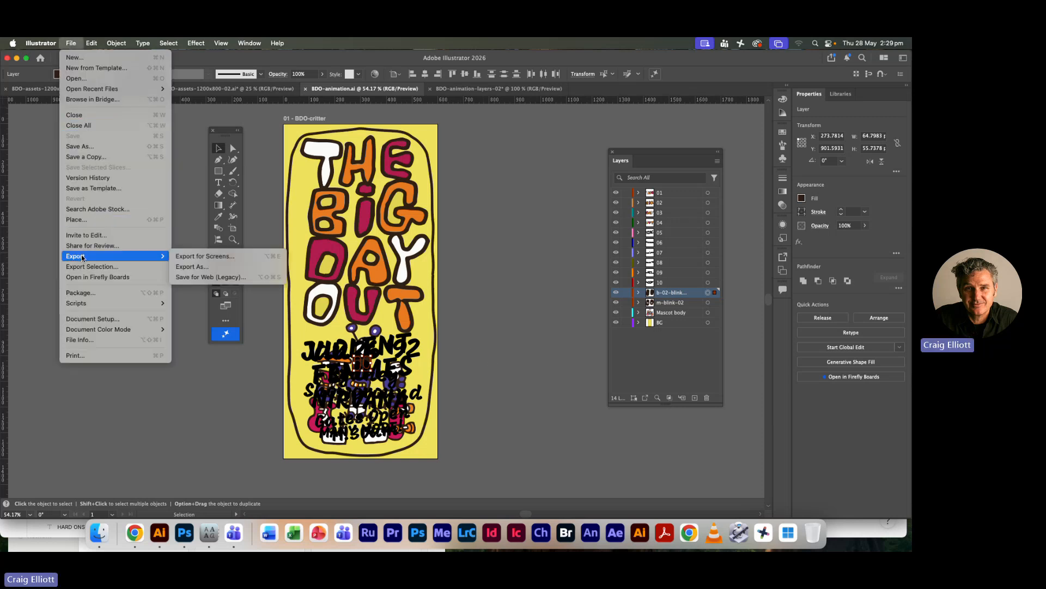
pyautogui.click(200, 267)
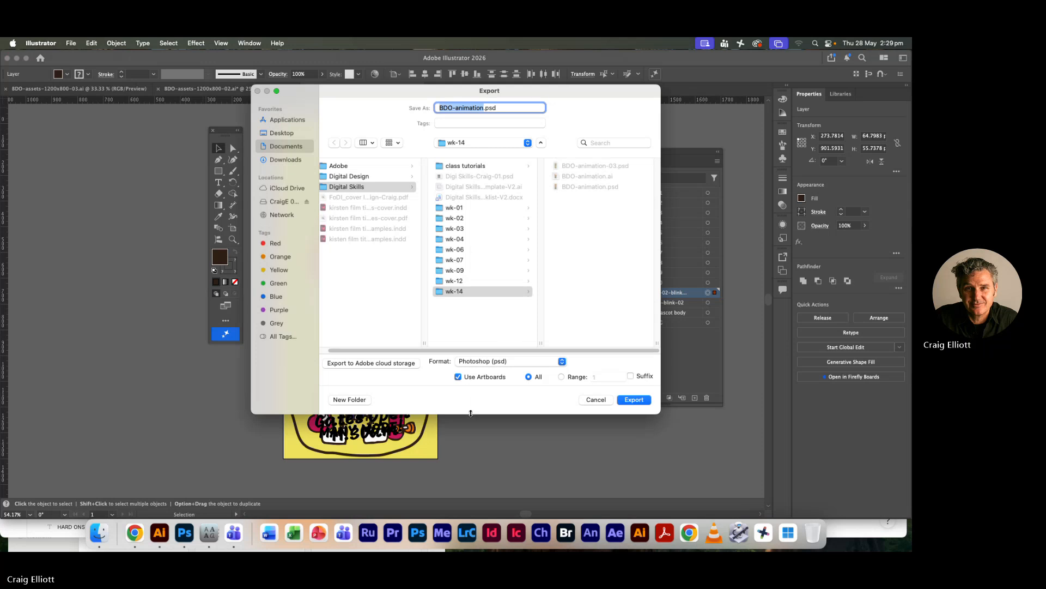
pyautogui.moveTo(471, 413); pyautogui.dragTo(471, 344)
pyautogui.click(510, 289)
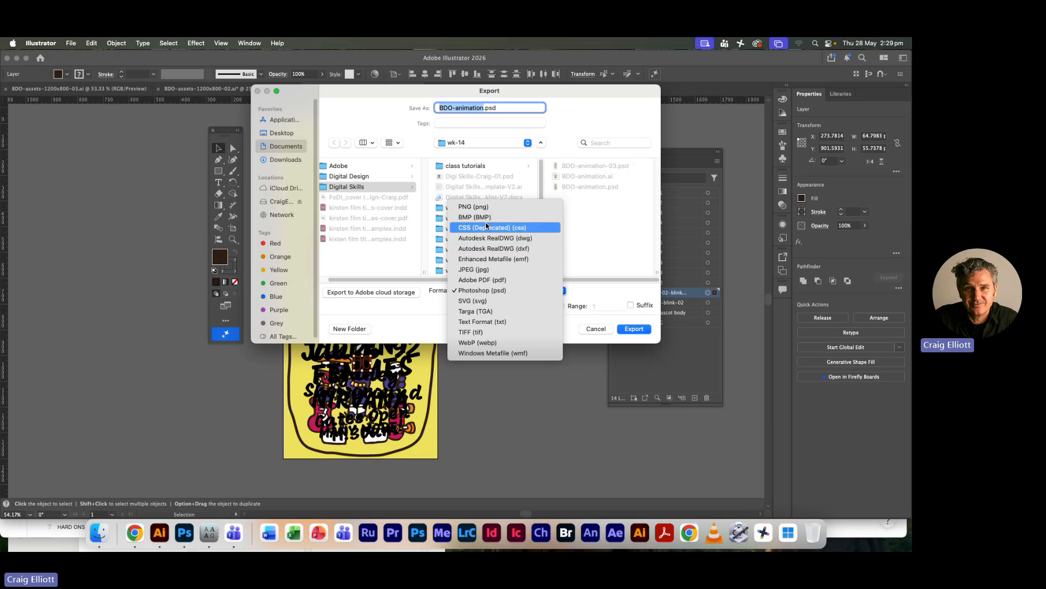
pyautogui.click(485, 292)
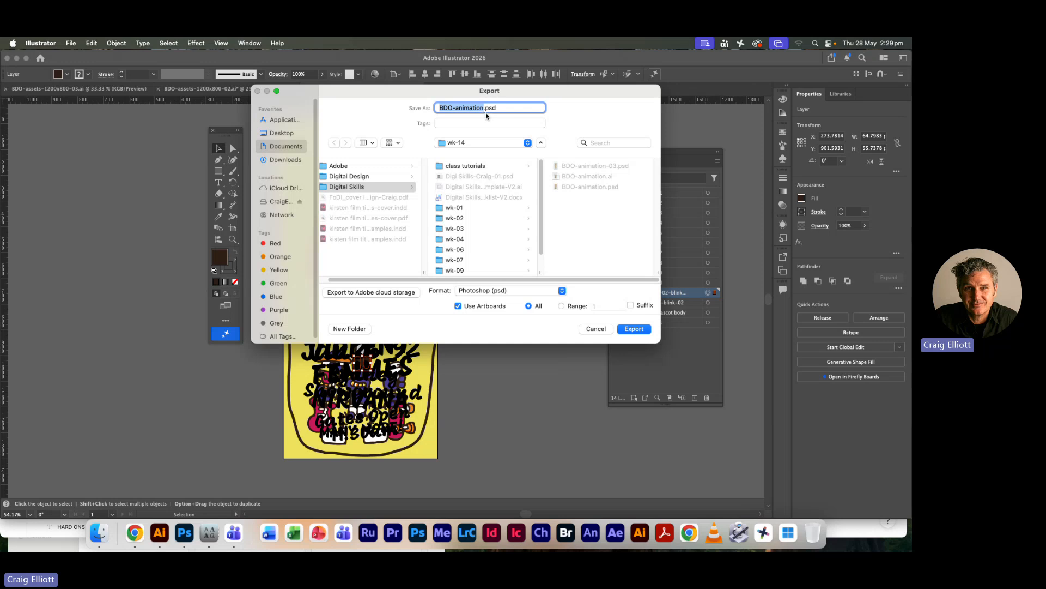
pyautogui.press('Right')
pyautogui.write('-0')
pyautogui.write('3')
pyautogui.click(463, 309)
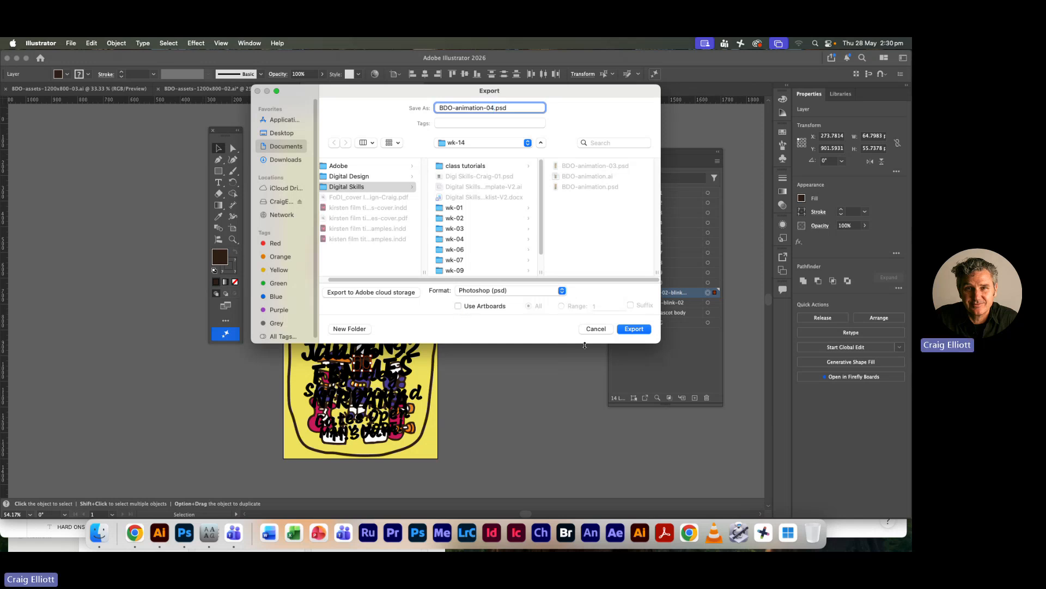
pyautogui.click(634, 329)
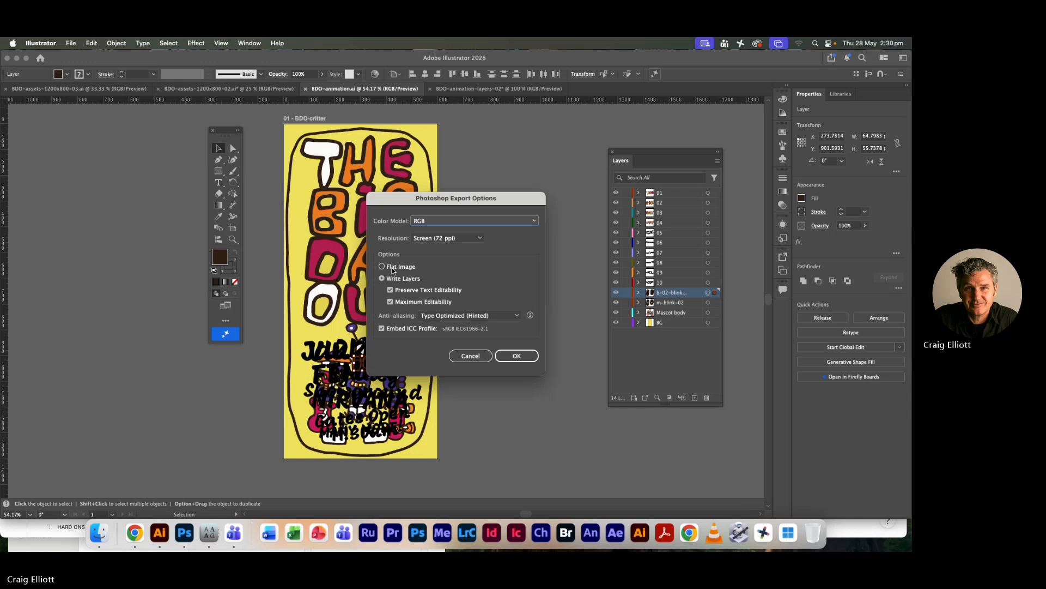
# Finish the Photoshop export with Write Layers selected and the resolution set to Screen (72 ppi)
pyautogui.click(398, 279)
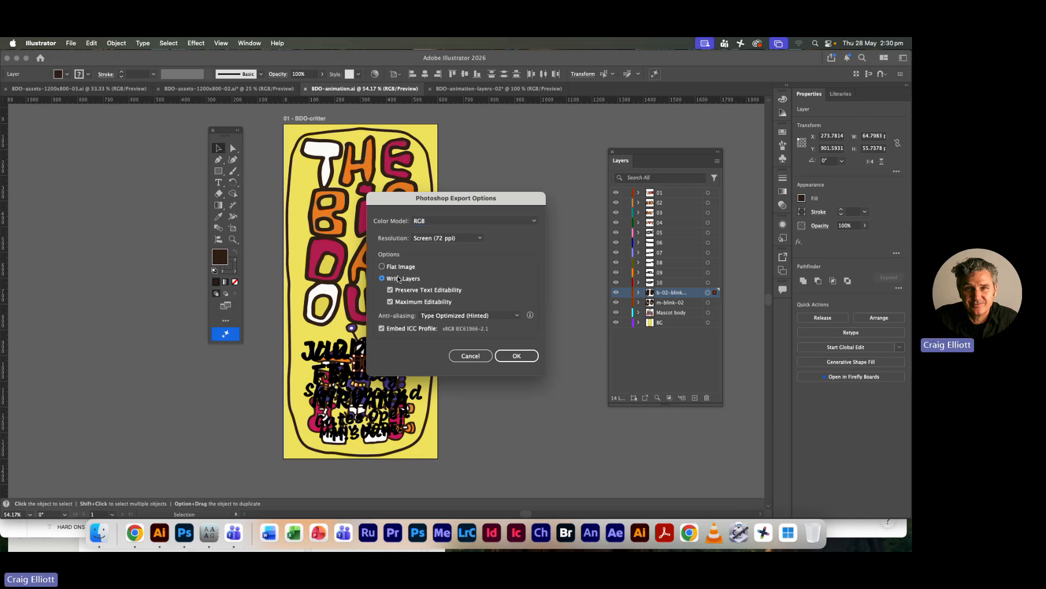
pyautogui.click(442, 238)
pyautogui.click(441, 248)
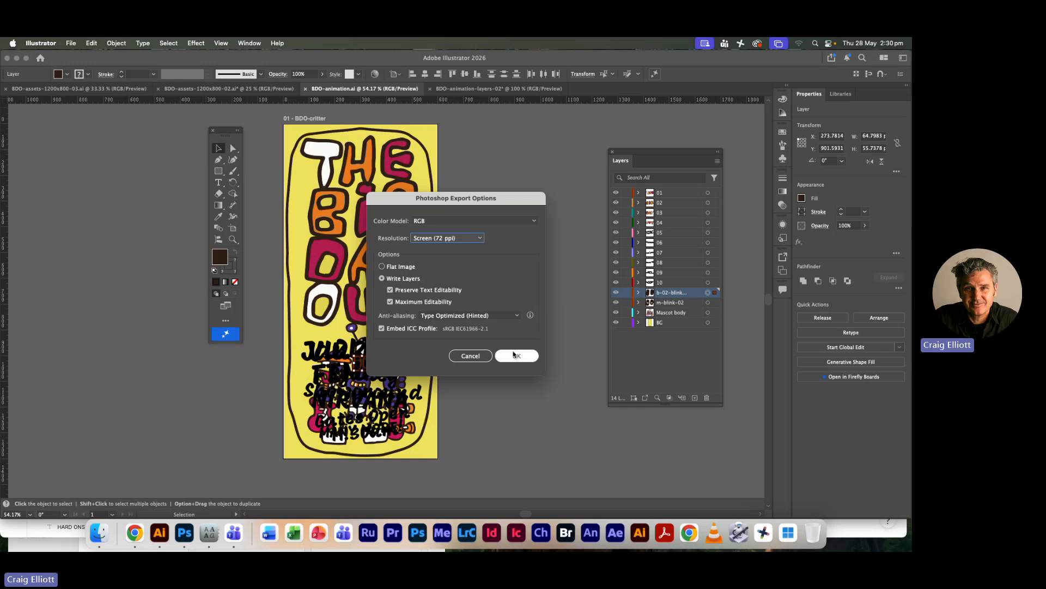
pyautogui.click(515, 356)
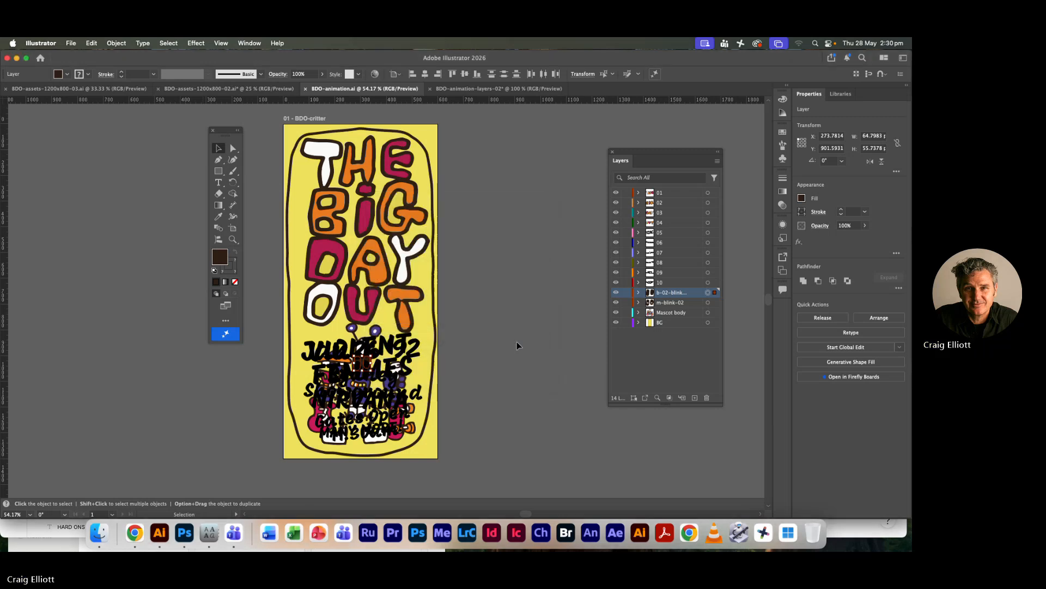
# Switch to Finder and open BDO-animation-04.psd from the wk-14 folder in Adobe Photoshop 2026
pyautogui.press('super+Tab')
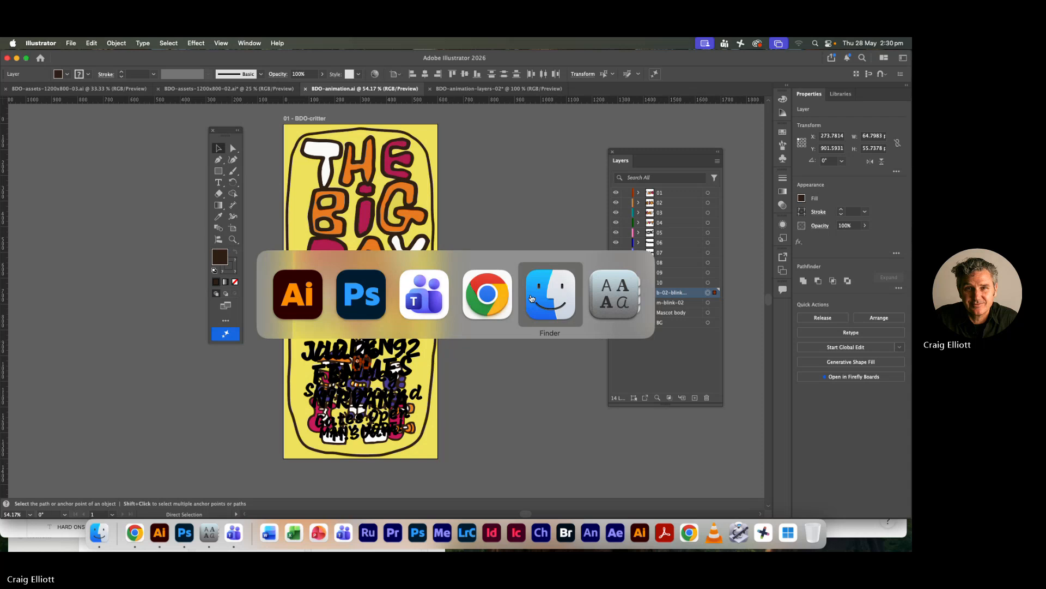
pyautogui.click(555, 300)
pyautogui.click(345, 93)
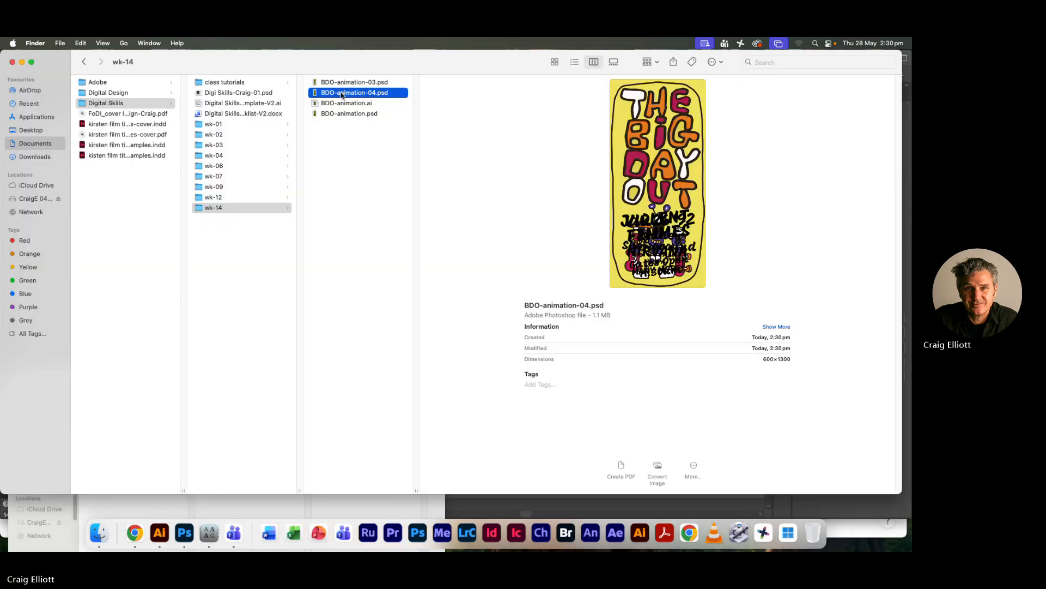
pyautogui.rightClick(343, 94)
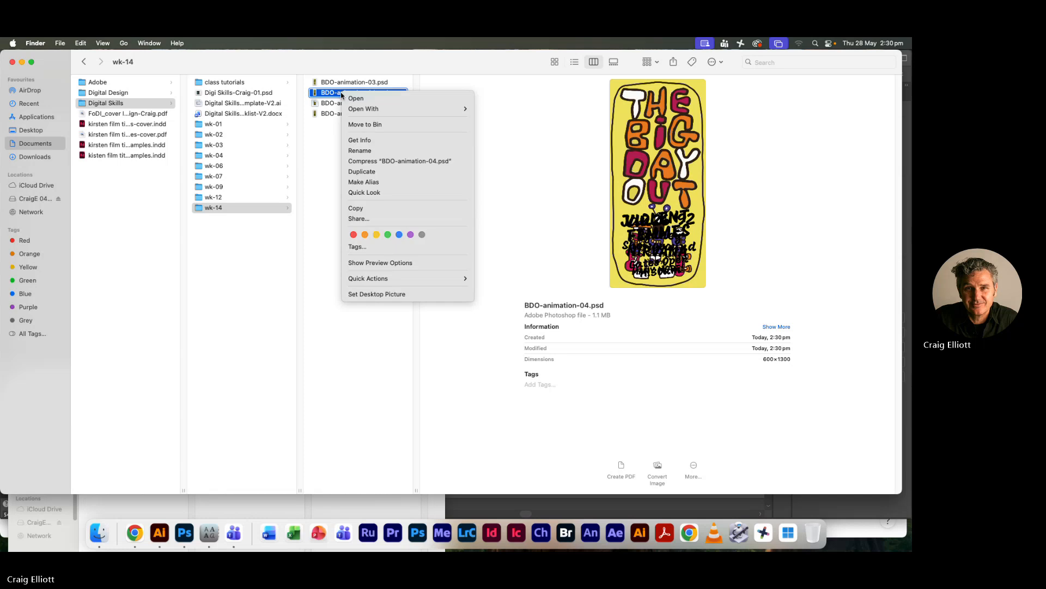
pyautogui.moveTo(376, 108)
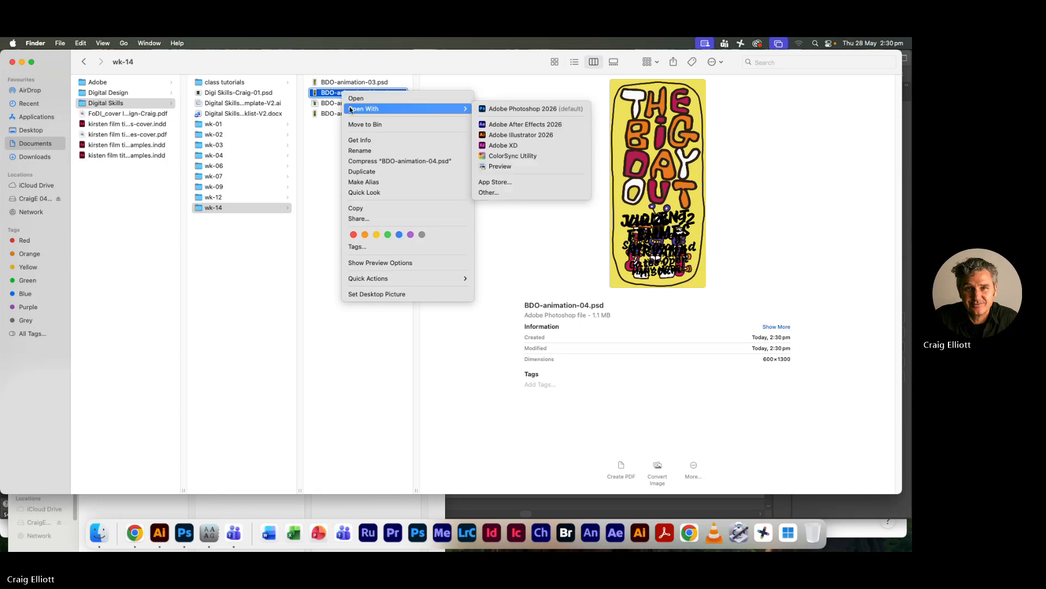
pyautogui.click(528, 109)
# Collapse the layer groups 01 to 10 of BDO-animation-04.psd
pyautogui.scroll(-3, 514, 254)
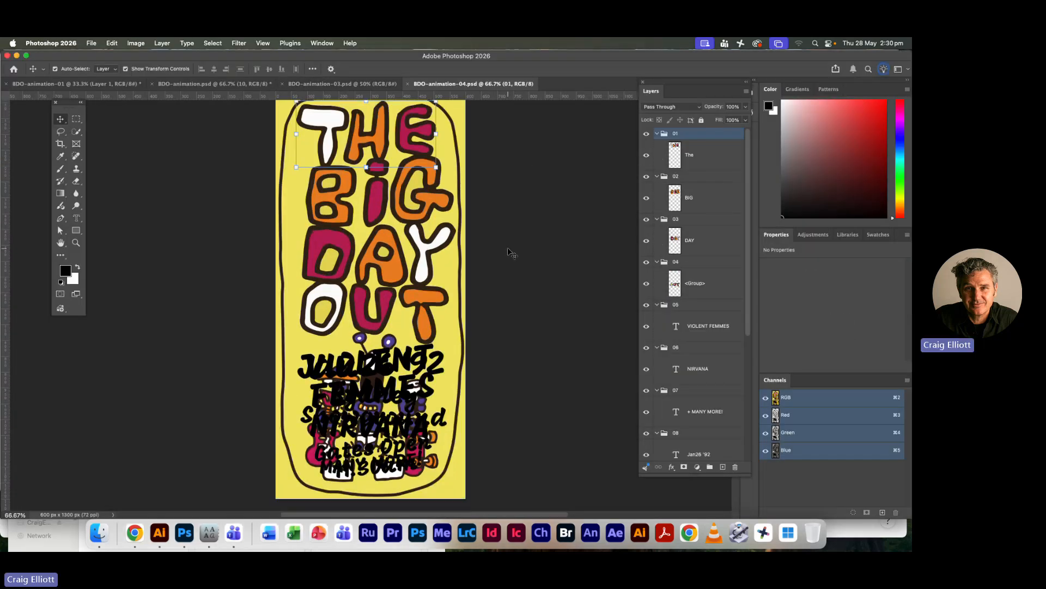
pyautogui.scroll(3, 514, 254)
pyautogui.scroll(-1, 511, 254)
pyautogui.click(657, 133)
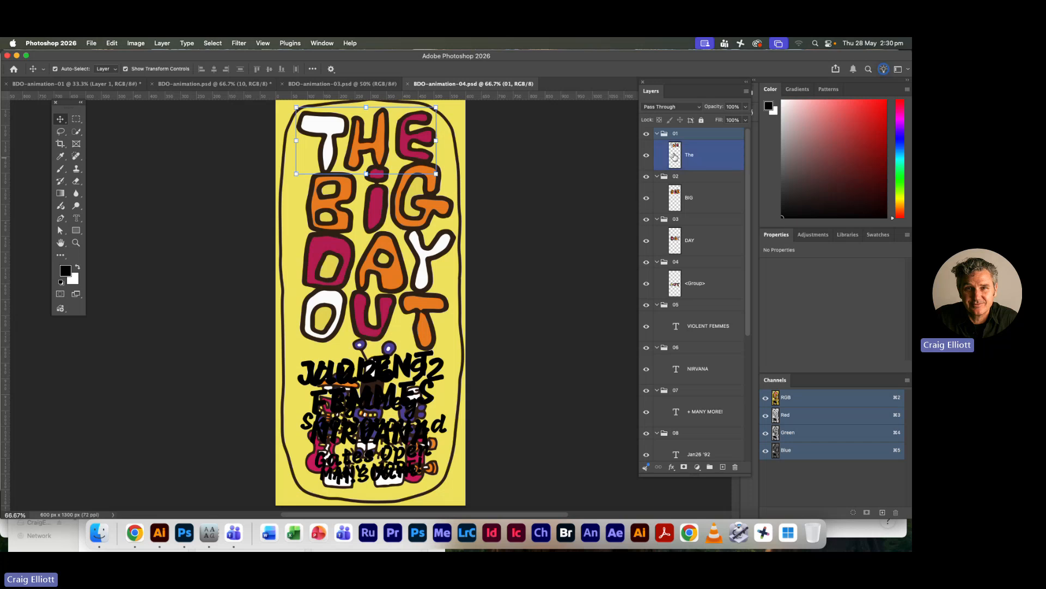
pyautogui.click(657, 146)
pyautogui.click(655, 158)
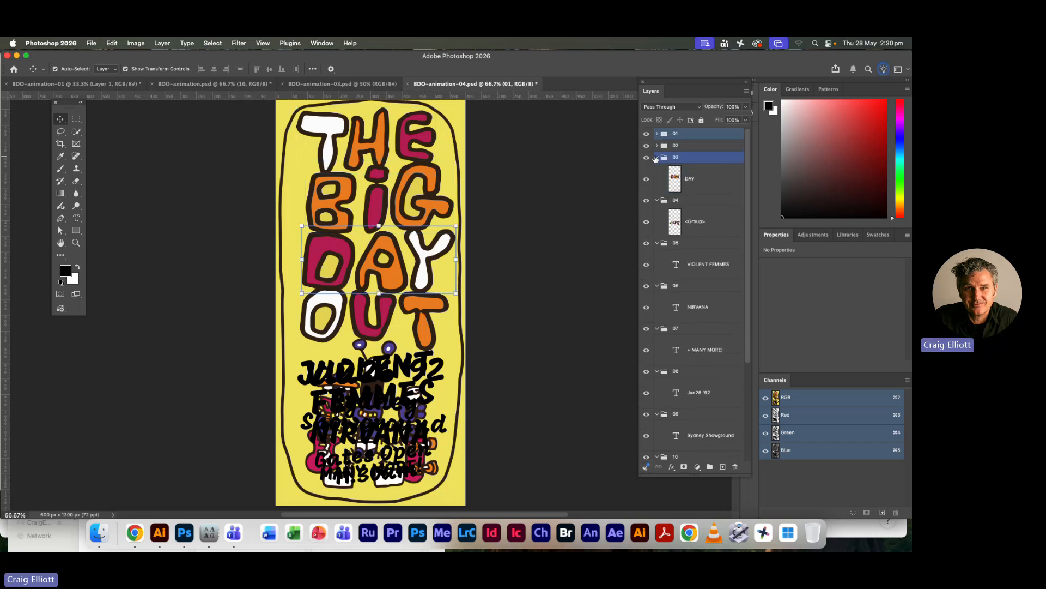
pyautogui.click(657, 158)
pyautogui.click(657, 170)
pyautogui.click(656, 181)
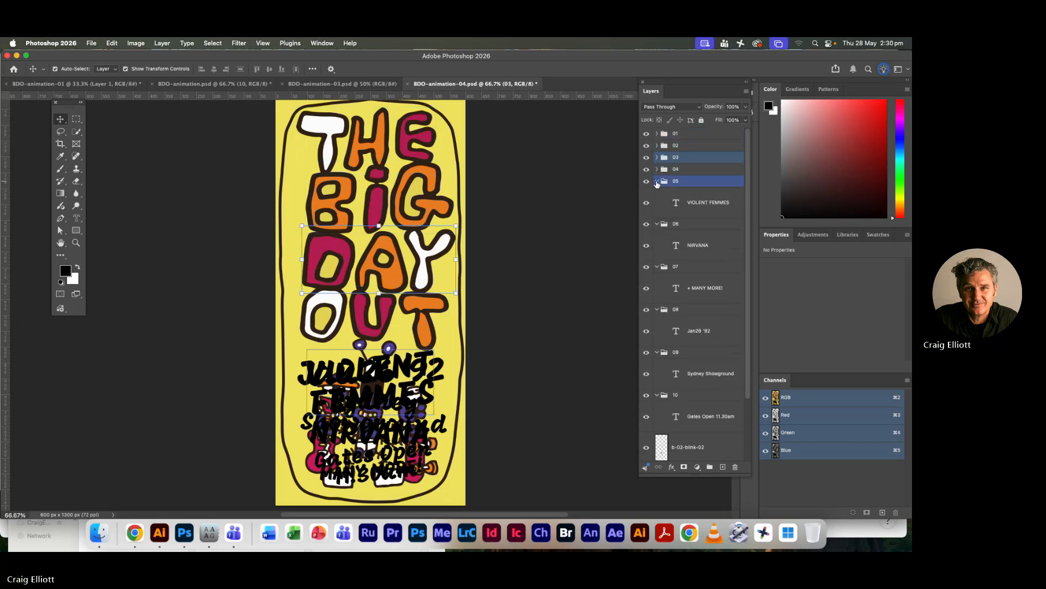
pyautogui.click(657, 193)
pyautogui.click(657, 205)
pyautogui.click(657, 205)
pyautogui.click(657, 216)
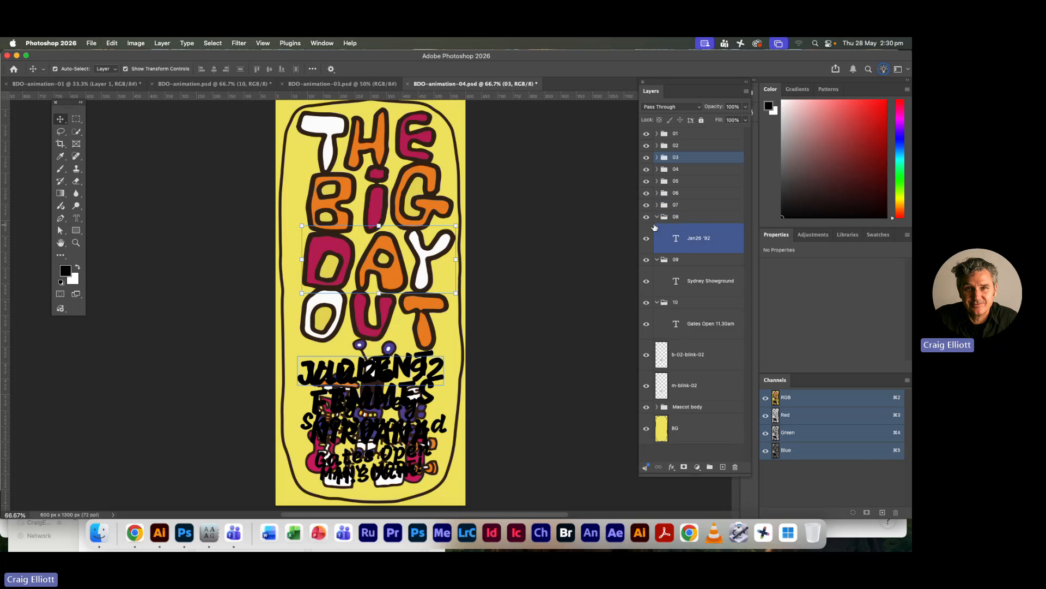
pyautogui.click(657, 229)
pyautogui.click(657, 229)
pyautogui.click(657, 241)
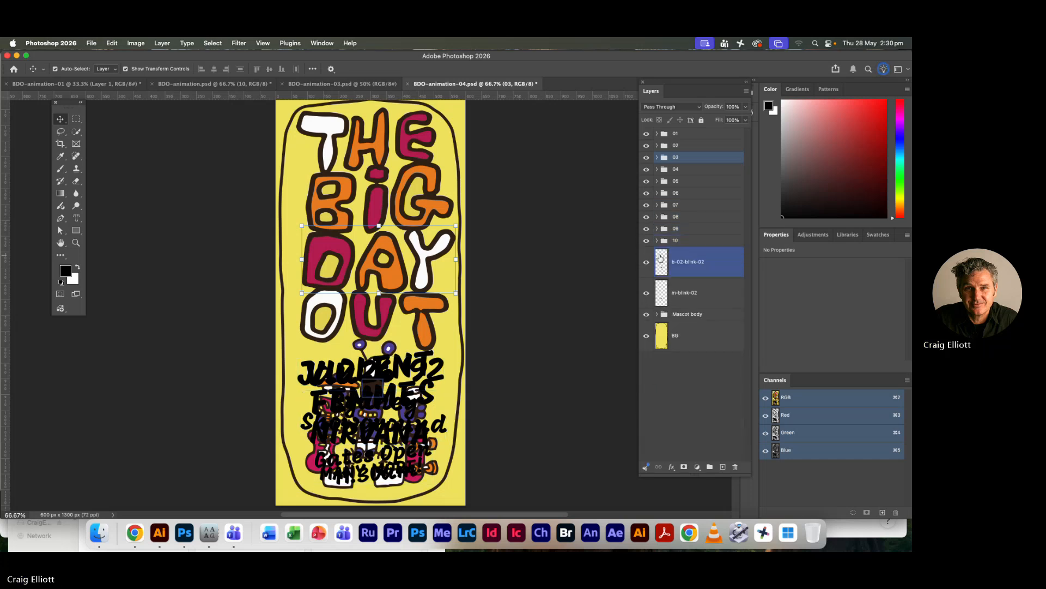
# Convert the layer groups 01 and 02, holding the THE and BIG lettering, to separate Smart Objects
pyautogui.click(691, 133)
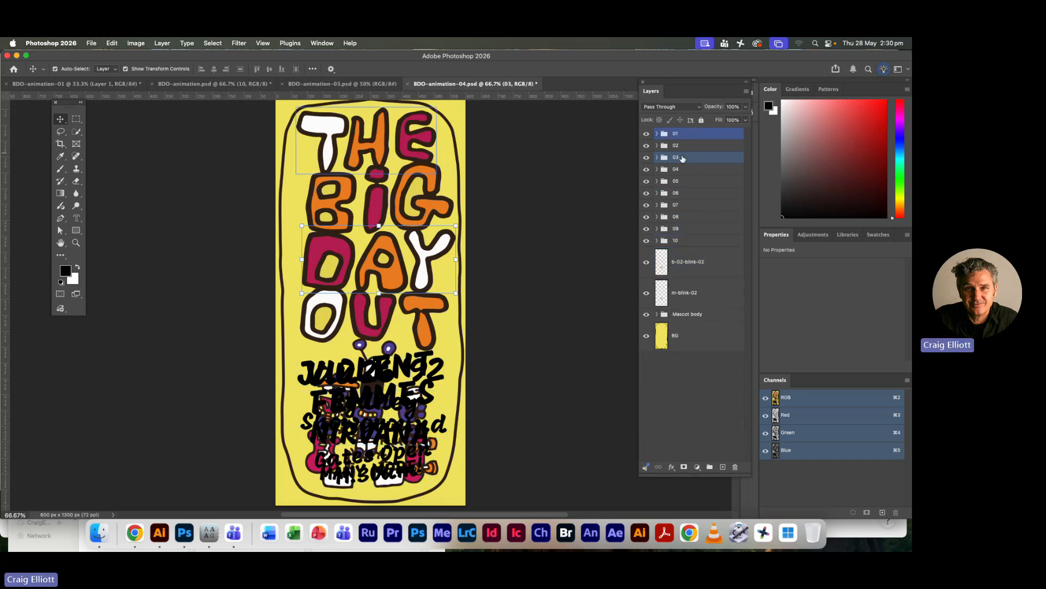
pyautogui.rightClick(703, 134)
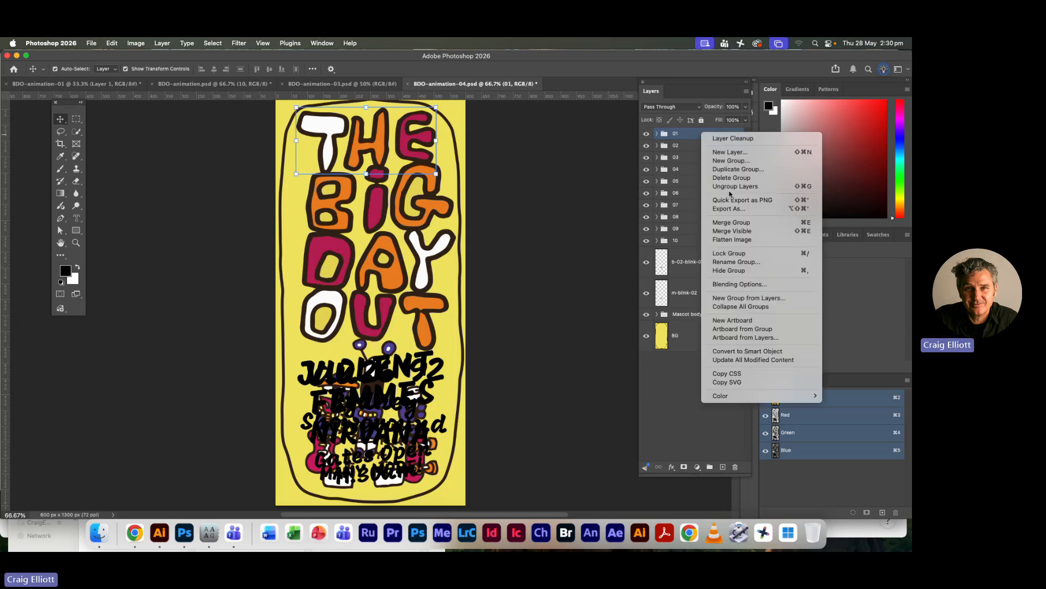
pyautogui.click(725, 353)
pyautogui.click(696, 165)
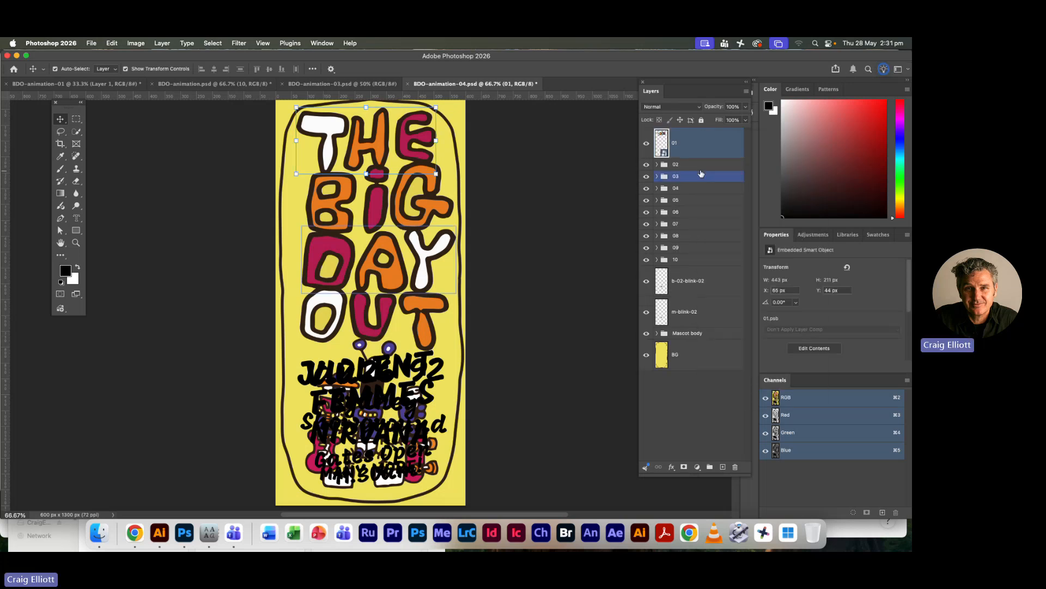
pyautogui.rightClick(696, 165)
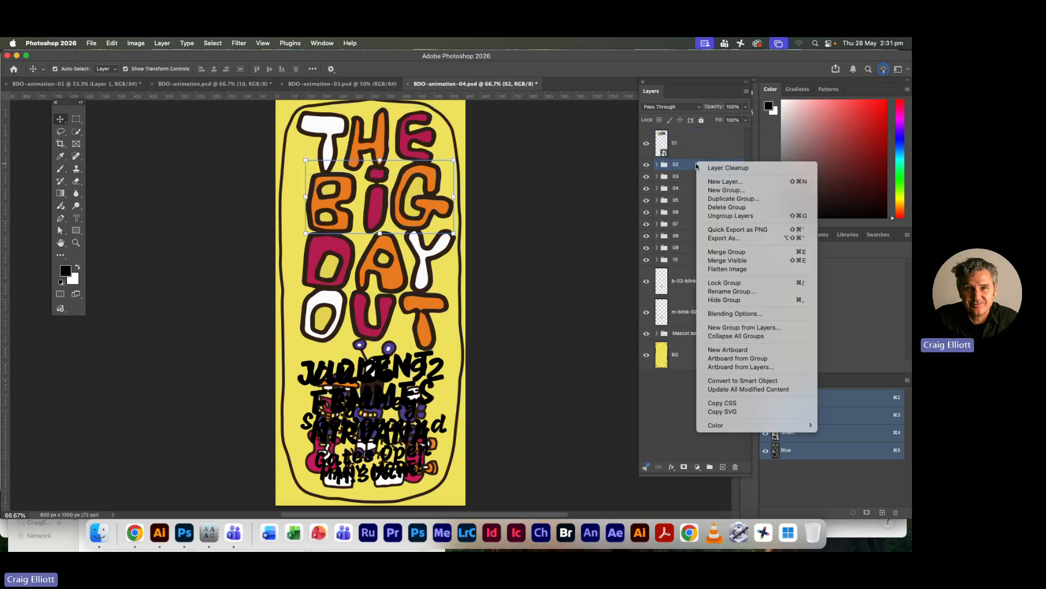
pyautogui.click(730, 380)
# Convert the layer groups 03 and 04, holding the DAY and OUT lettering, to separate Smart Objects
pyautogui.click(707, 195)
pyautogui.rightClick(707, 196)
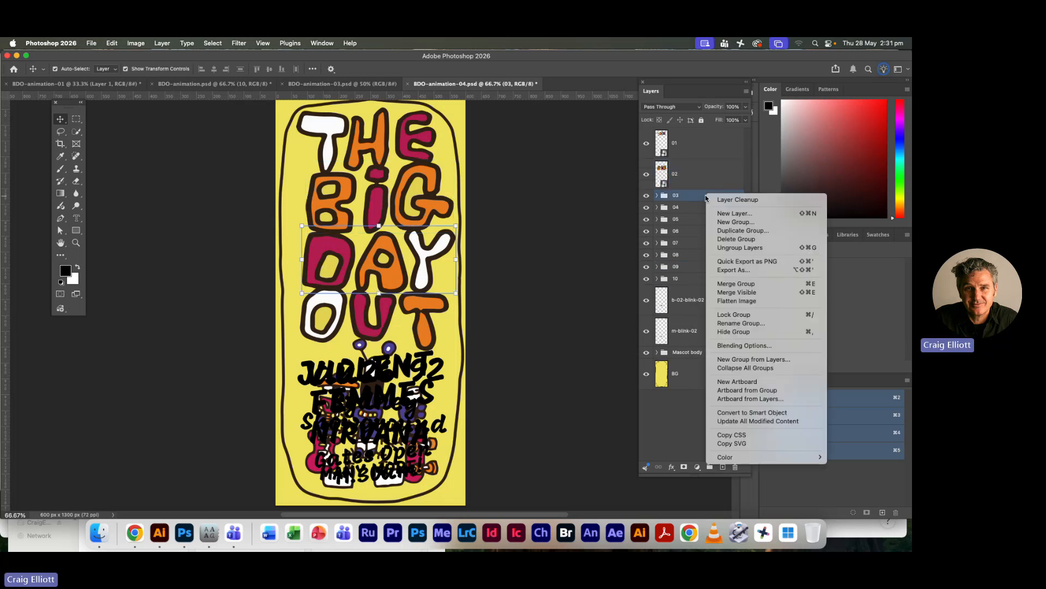
pyautogui.click(730, 412)
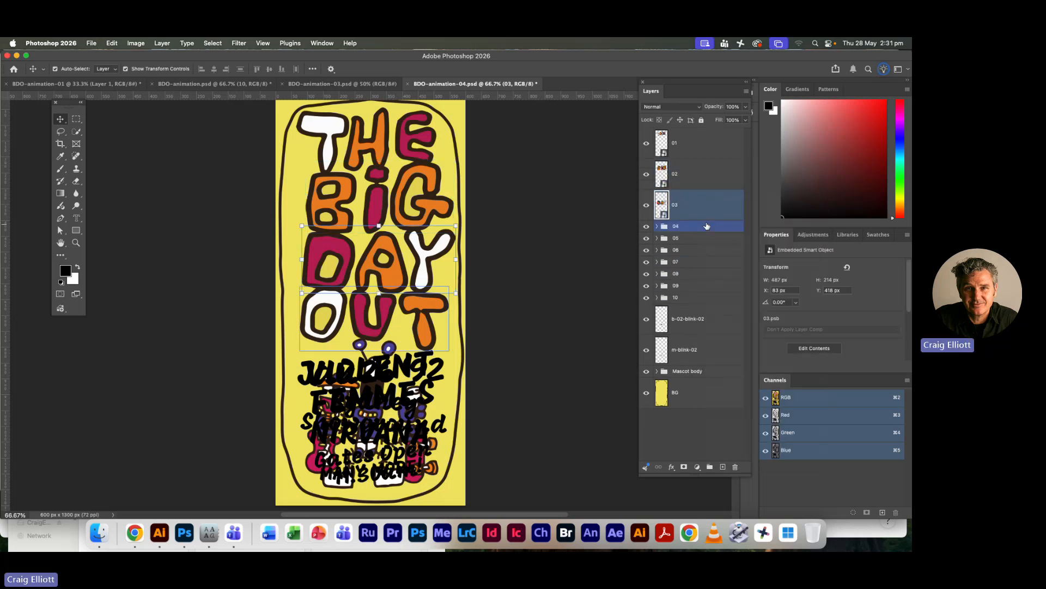
pyautogui.click(696, 231)
pyautogui.rightClick(696, 230)
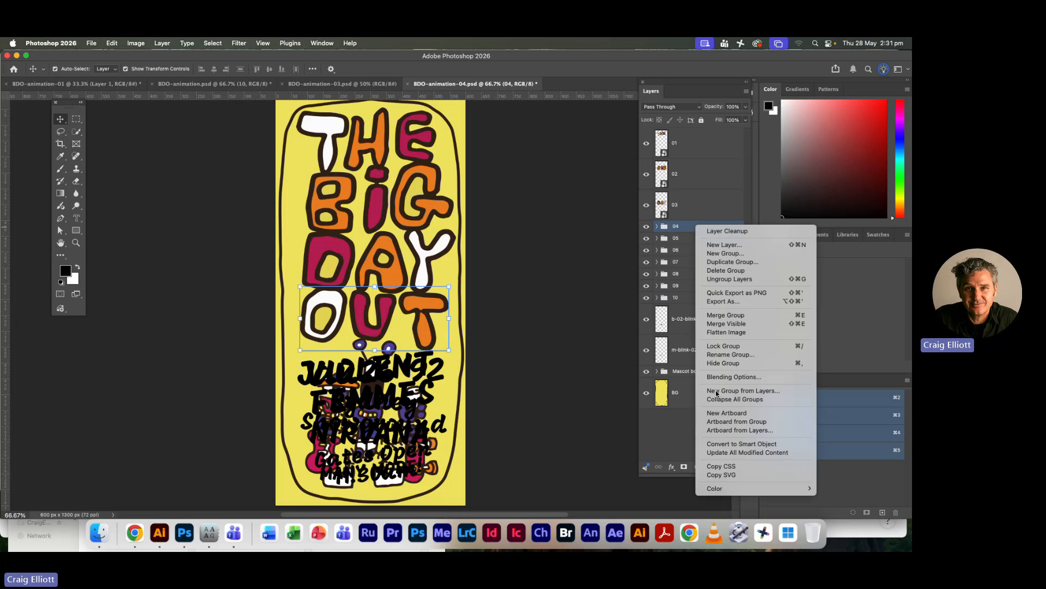
pyautogui.click(715, 445)
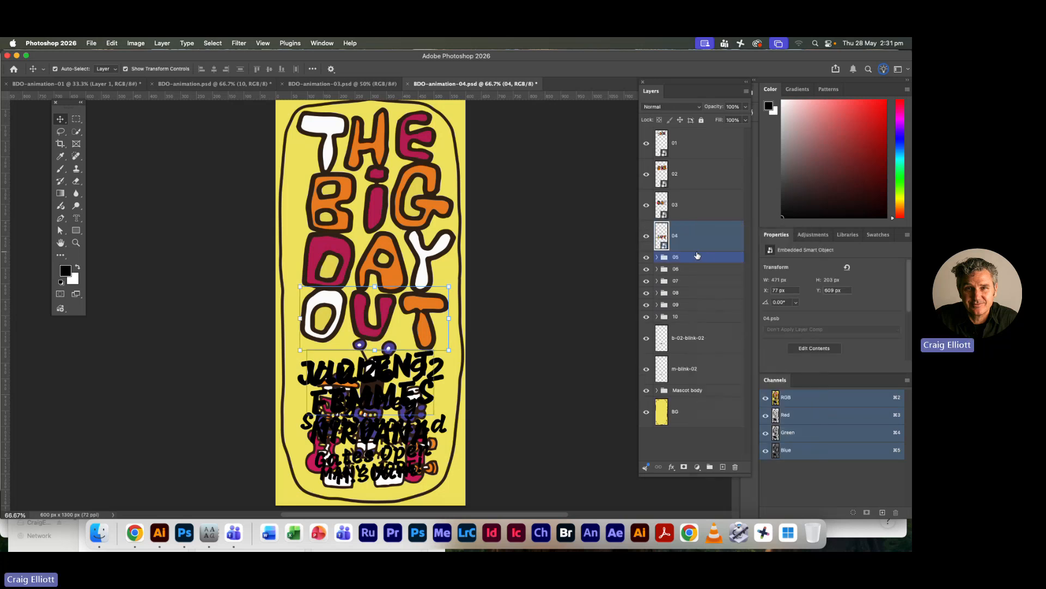
# Convert the layer groups 05 and 06 to separate Smart Objects
pyautogui.click(692, 257)
pyautogui.rightClick(692, 256)
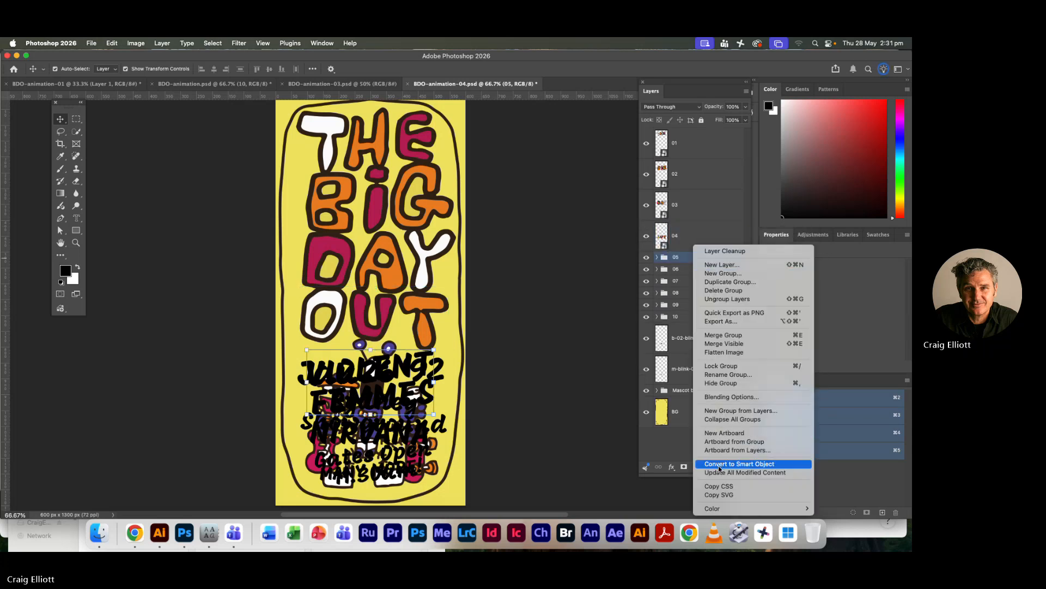
pyautogui.click(721, 464)
pyautogui.click(695, 288)
pyautogui.rightClick(695, 288)
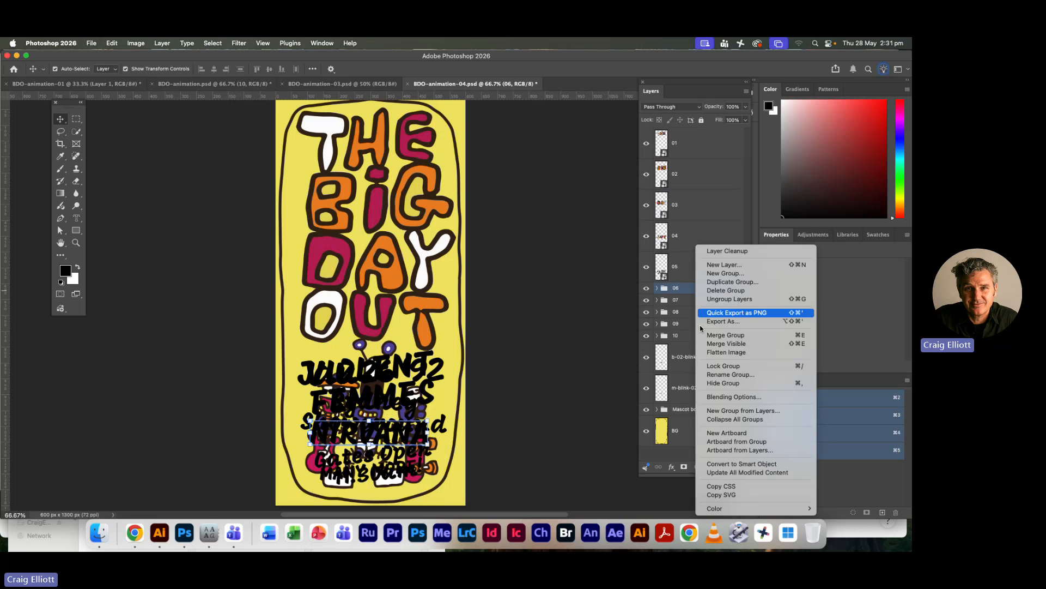
pyautogui.click(711, 463)
# Convert the layer groups 07 and 08 to separate Smart Objects
pyautogui.click(695, 320)
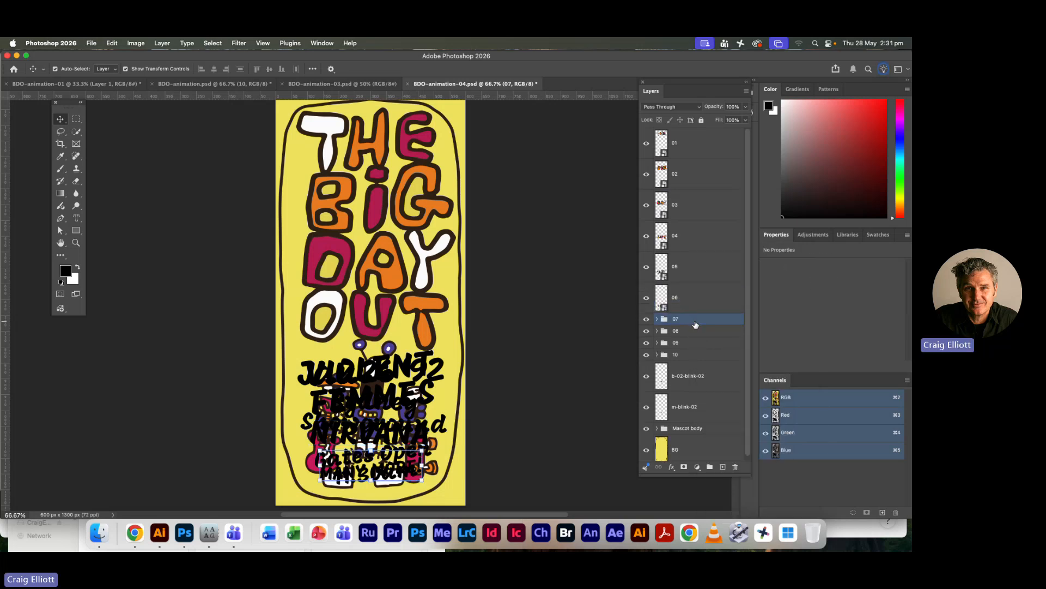
pyautogui.rightClick(697, 320)
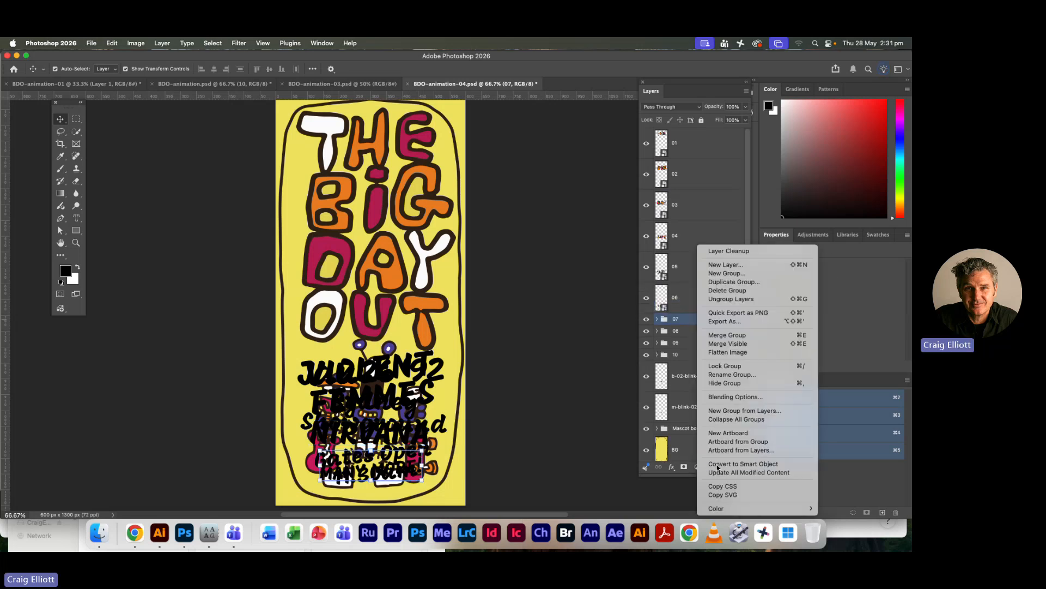
pyautogui.click(712, 464)
pyautogui.click(703, 351)
pyautogui.rightClick(704, 350)
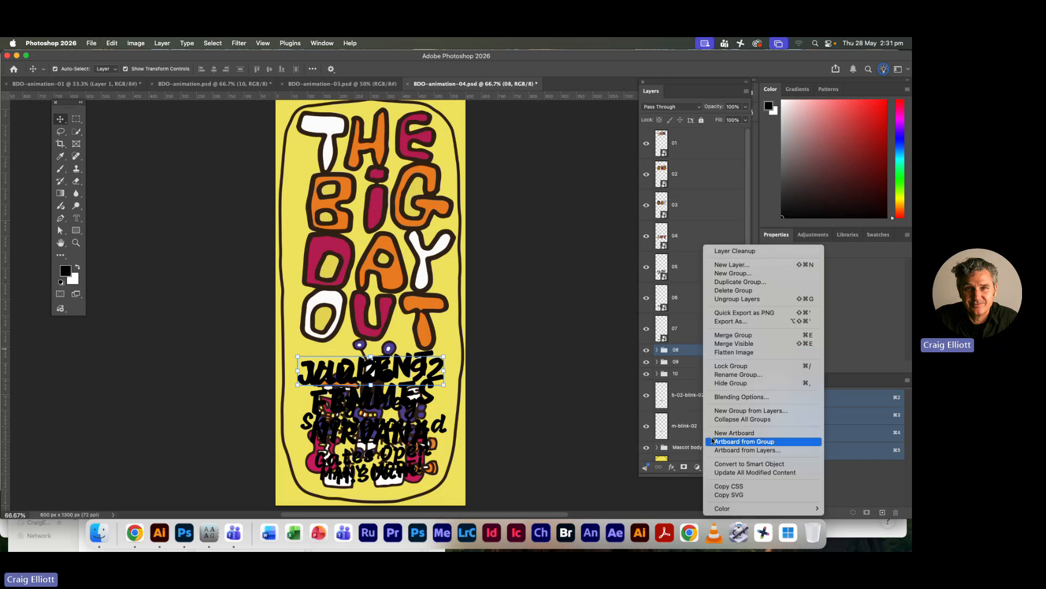
pyautogui.click(711, 464)
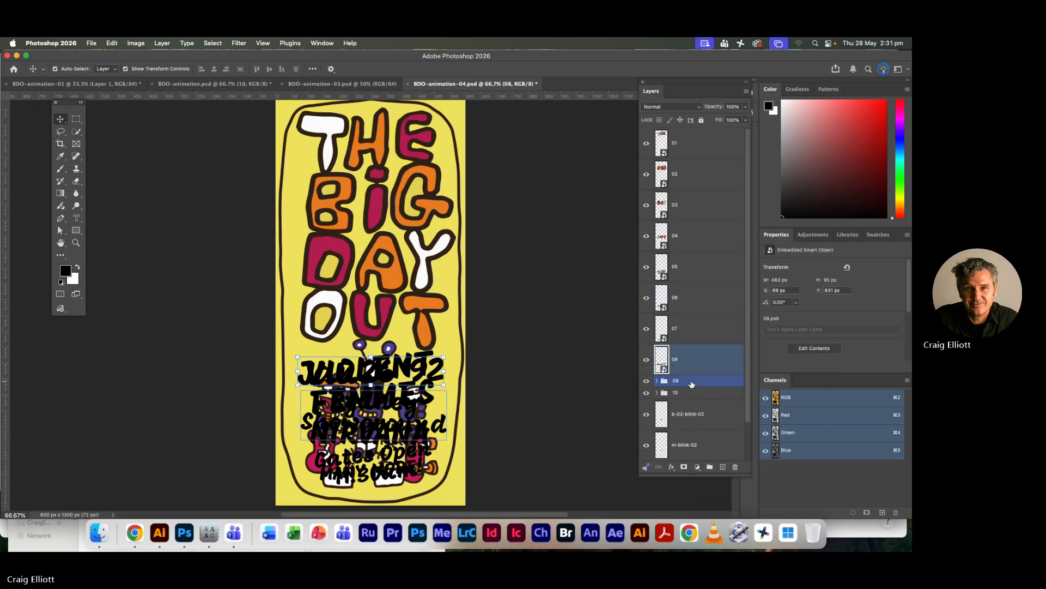
# Convert the layer groups 09 and 10 to separate Smart Objects
pyautogui.click(692, 381)
pyautogui.rightClick(693, 381)
pyautogui.click(717, 464)
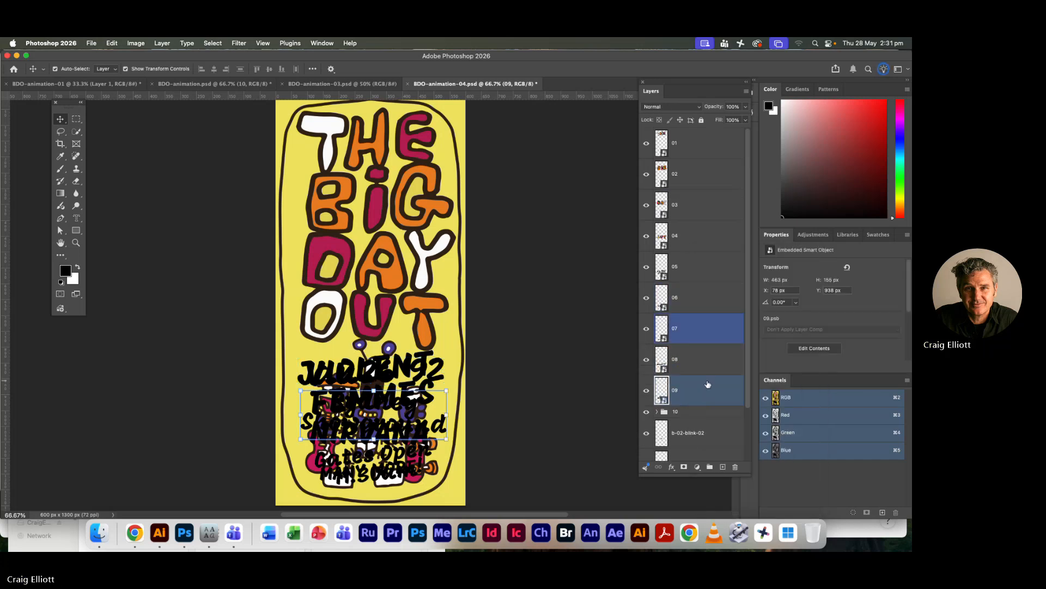
pyautogui.click(688, 417)
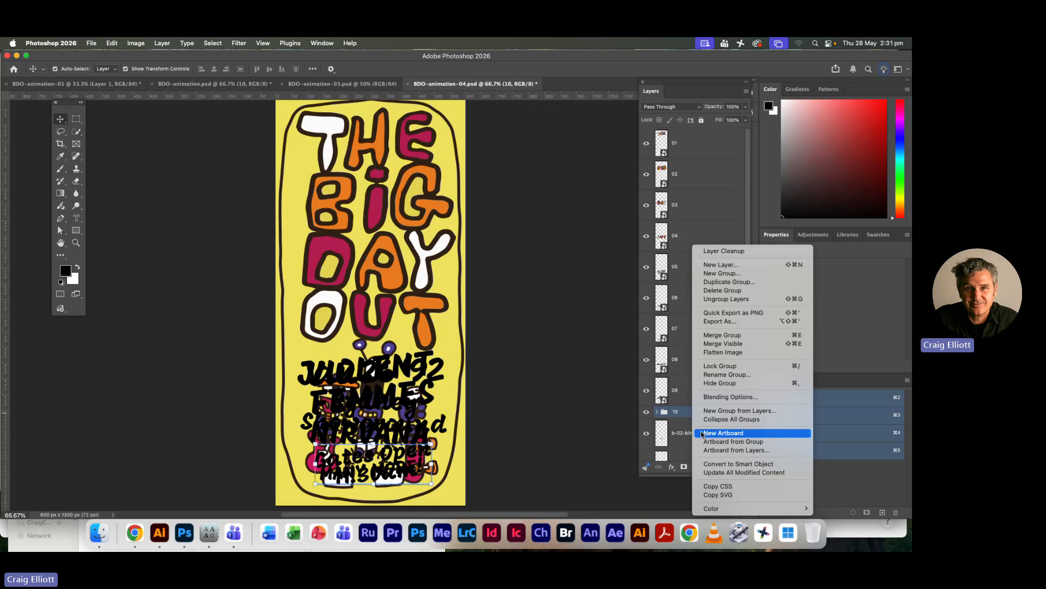
pyautogui.rightClick(690, 417)
pyautogui.click(716, 464)
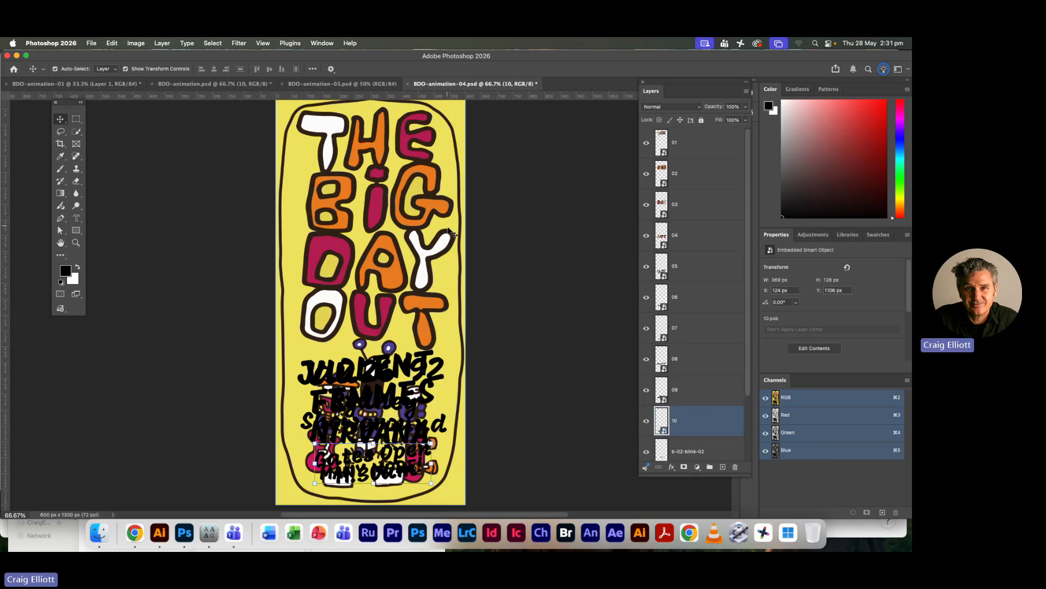
# Switch to Illustrator and try the Expand command on the THE lettering group in BDO-animation.ai
pyautogui.press('super+Tab')
pyautogui.press('super+Tab')
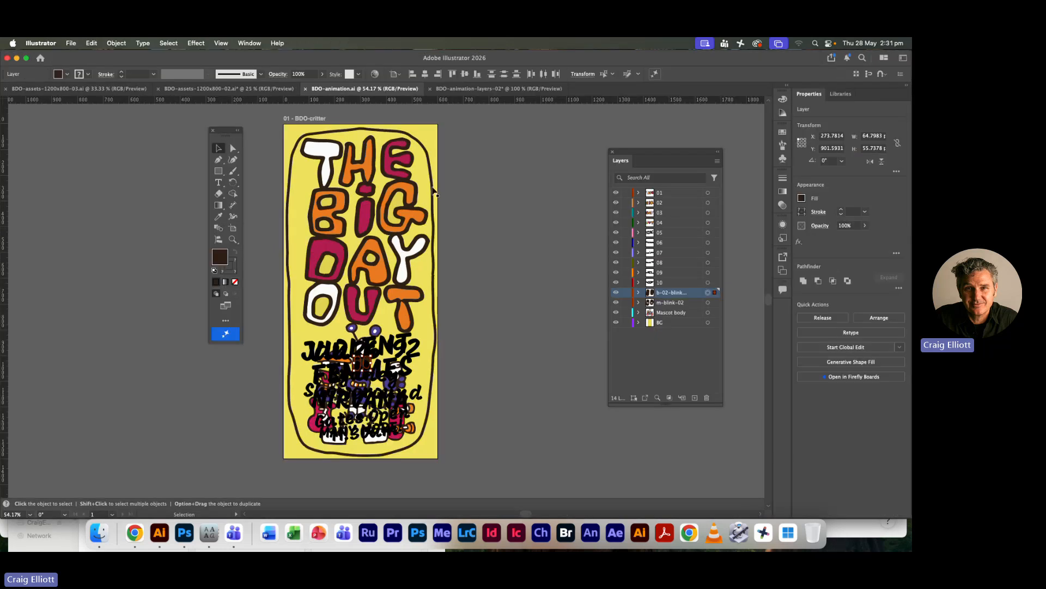
pyautogui.click(392, 168)
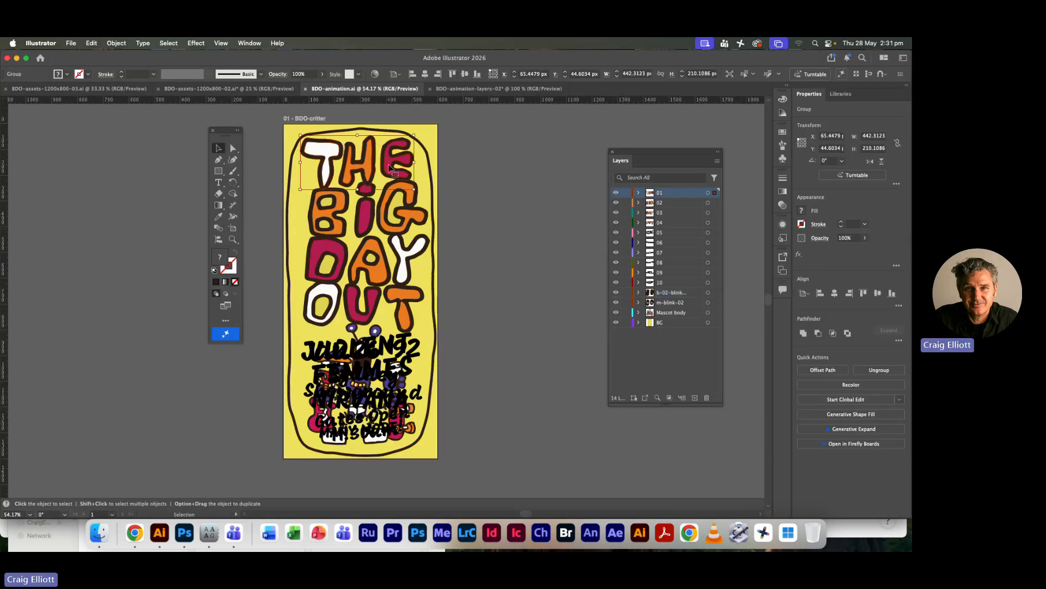
pyautogui.click(117, 44)
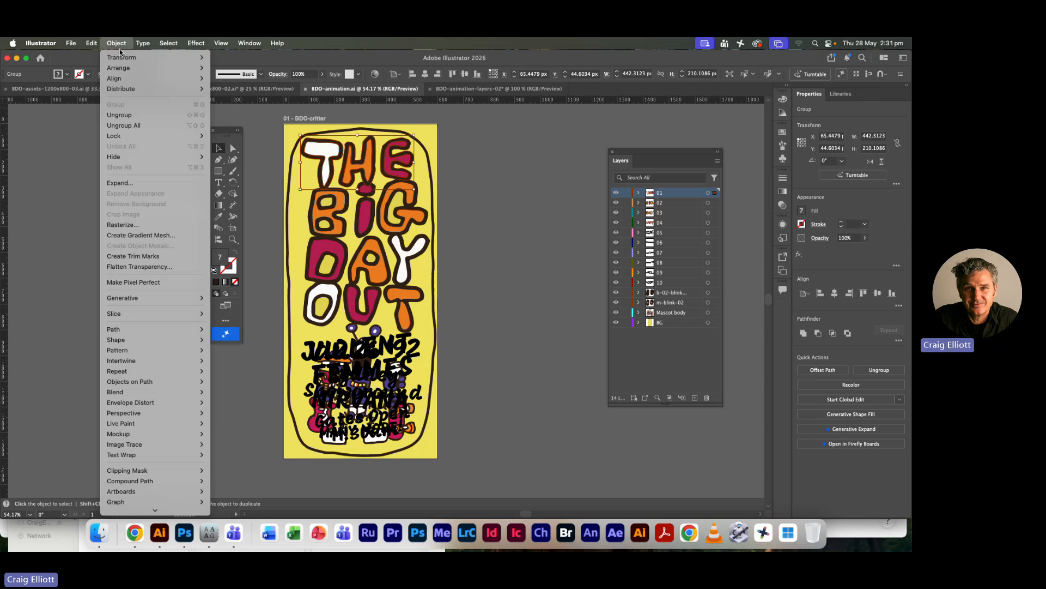
pyautogui.click(131, 183)
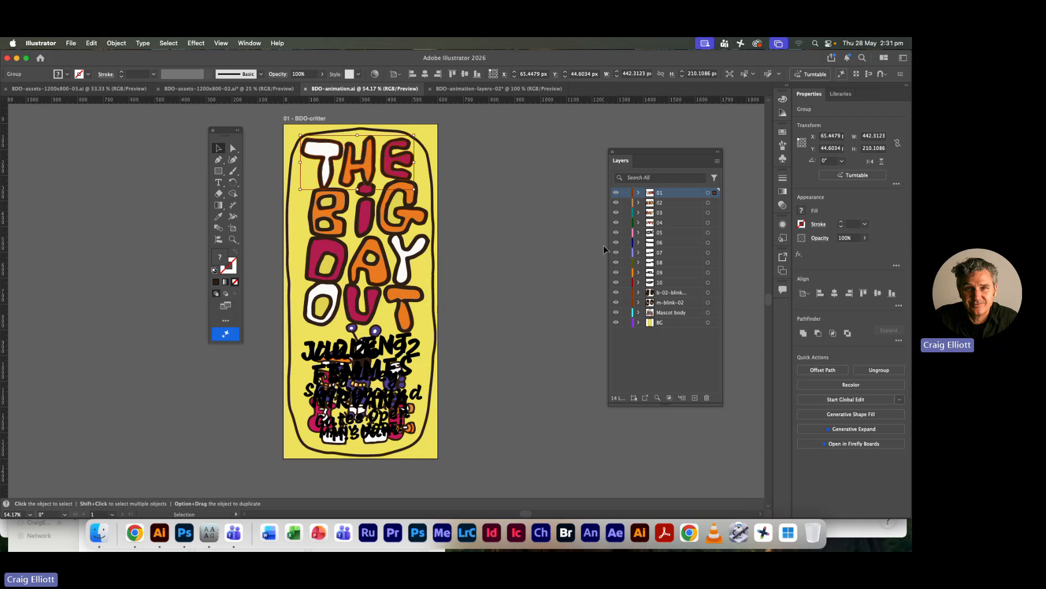
# Switch back to Photoshop and save BDO-animation-04.psd with its converted Smart Object layers
pyautogui.press('super+Tab')
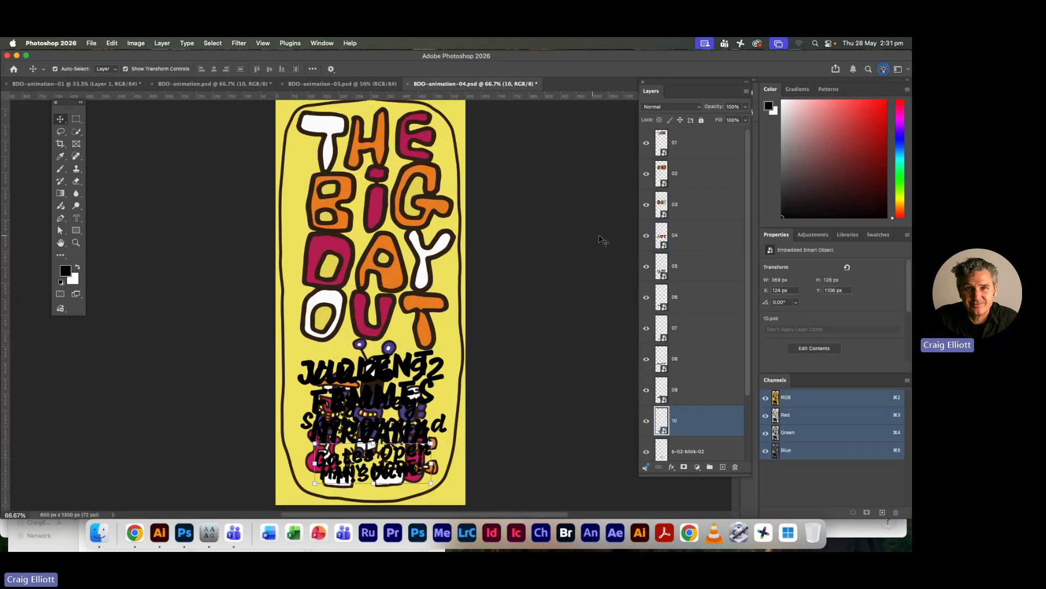
pyautogui.keyDown('super'); pyautogui.click(671, 217); pyautogui.keyUp('super')
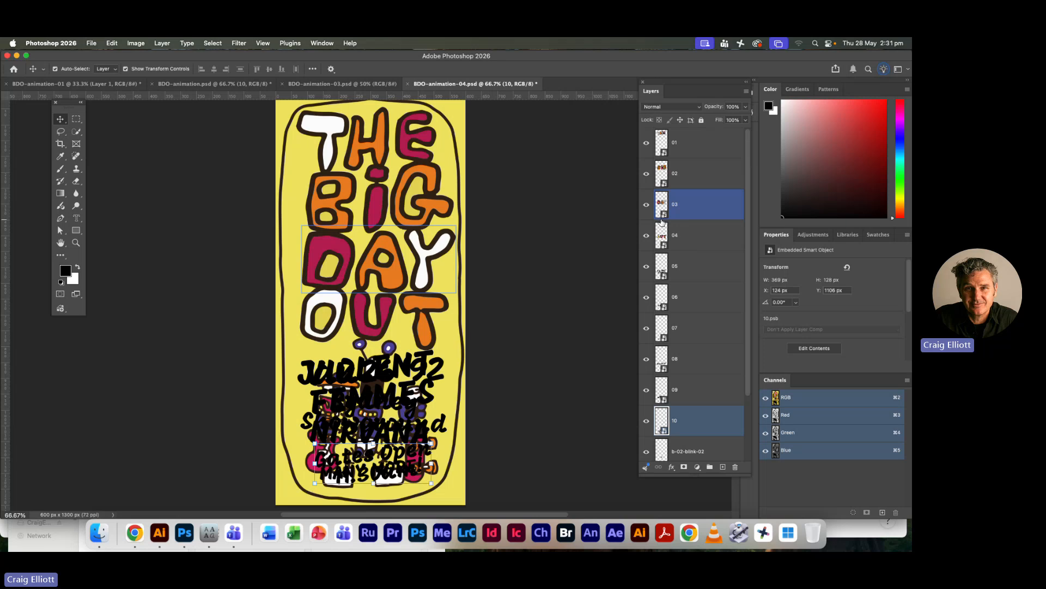
pyautogui.press('super+s')
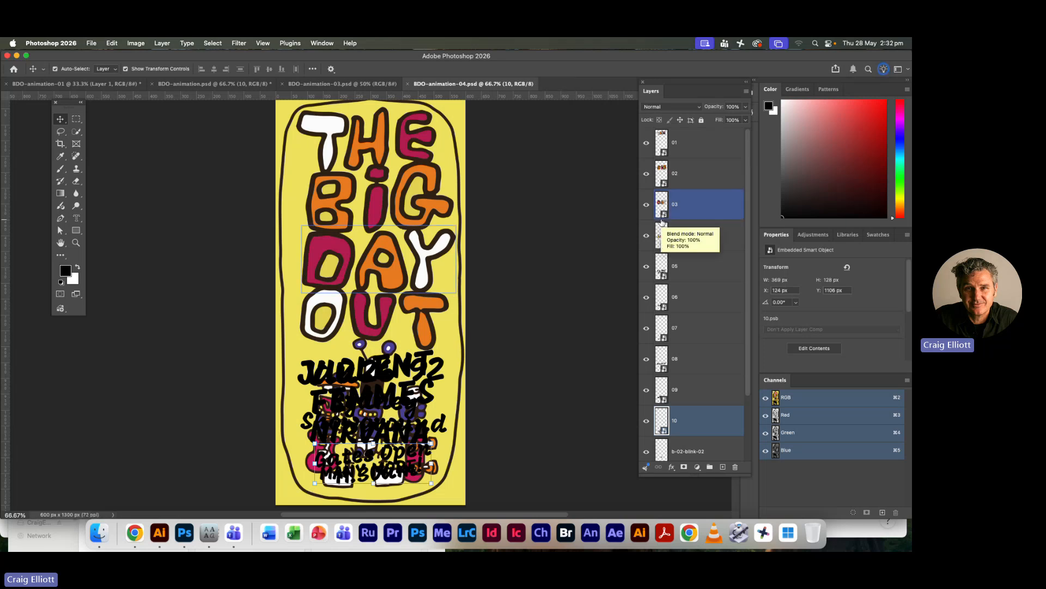
# Show BDO-animation-03.psd and toggle the visibility of its bg layer off and on to examine the background
pyautogui.press('super+Tab')
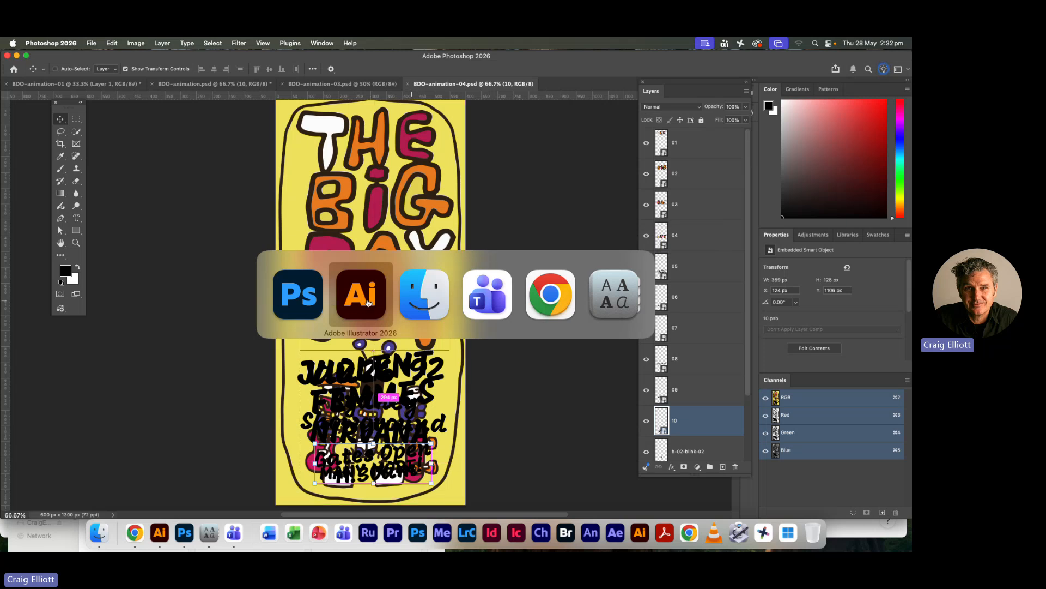
pyautogui.click(342, 84)
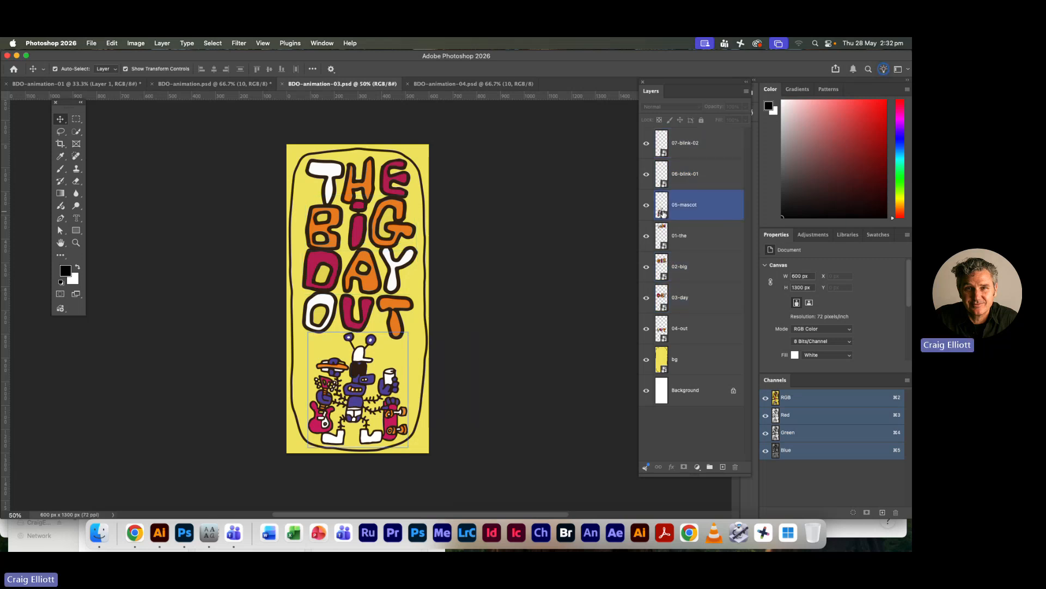
pyautogui.click(646, 361)
pyautogui.click(646, 361)
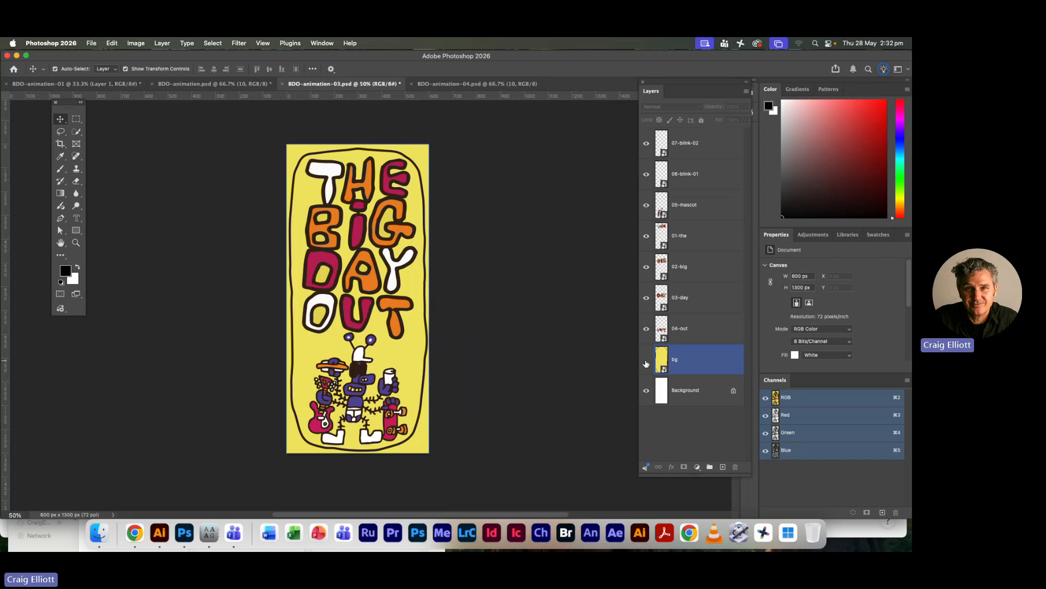
pyautogui.click(646, 361)
pyautogui.click(646, 360)
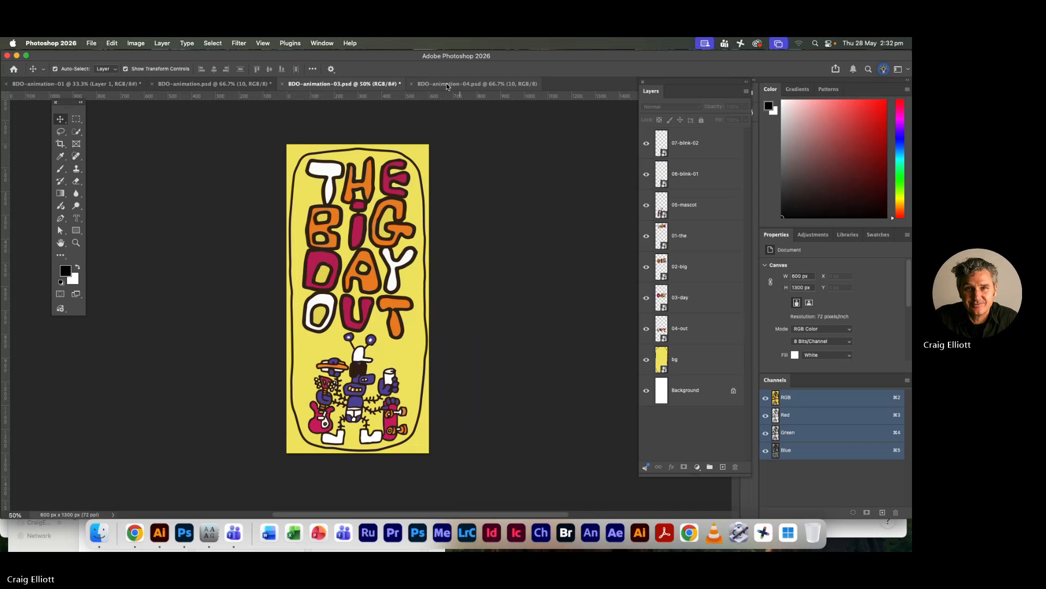
# Switch to Illustrator and hide every layer of BDO-animation.ai except BG
pyautogui.press('super+Tab')
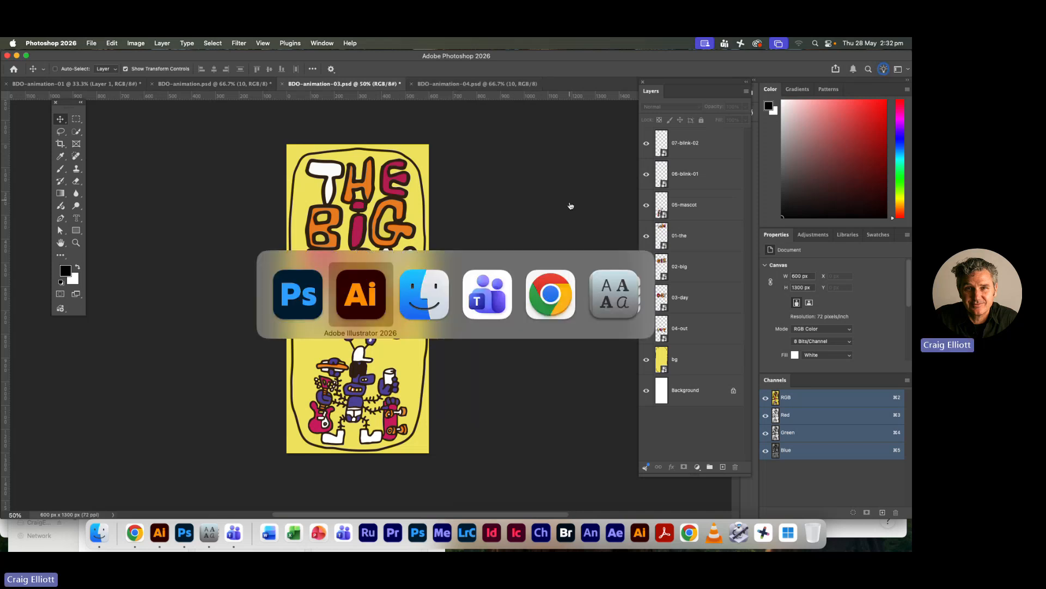
pyautogui.click(354, 298)
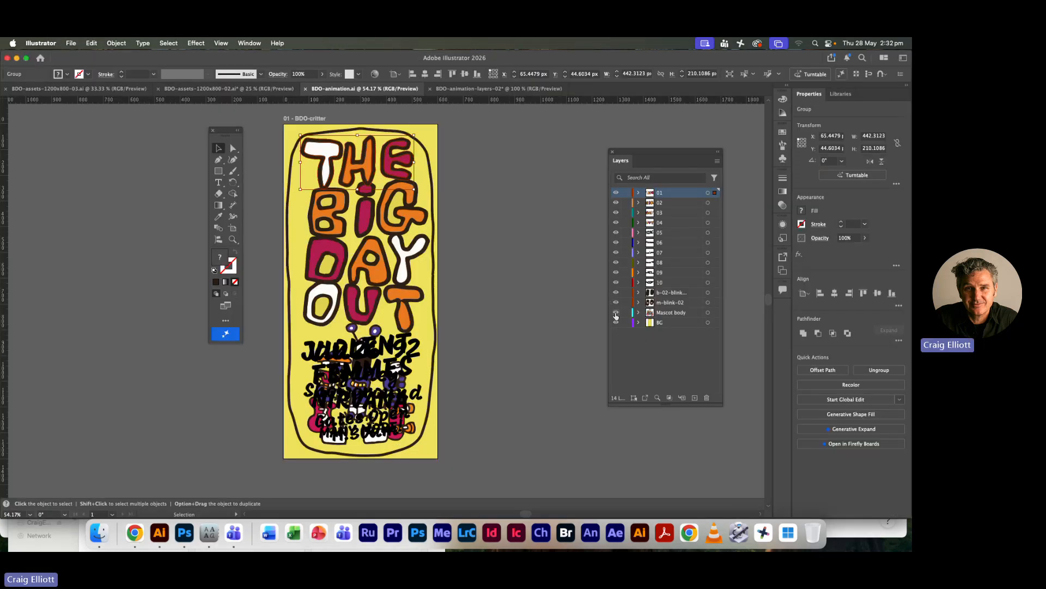
pyautogui.moveTo(616, 315); pyautogui.dragTo(615, 193)
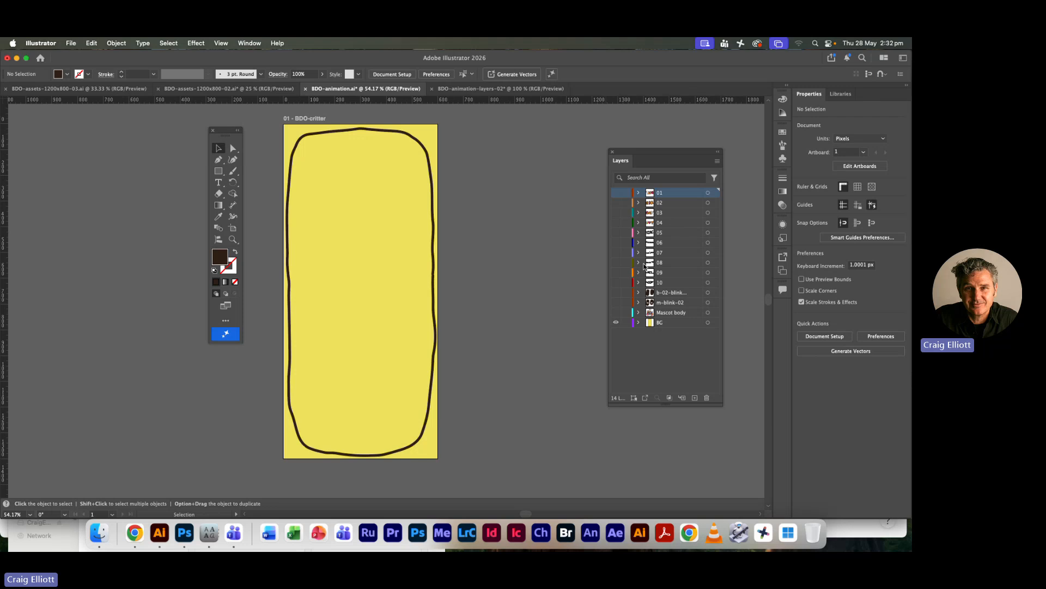
# Select the yellow rectangle in the BG layer and fill it with a radial gradient
pyautogui.click(637, 322)
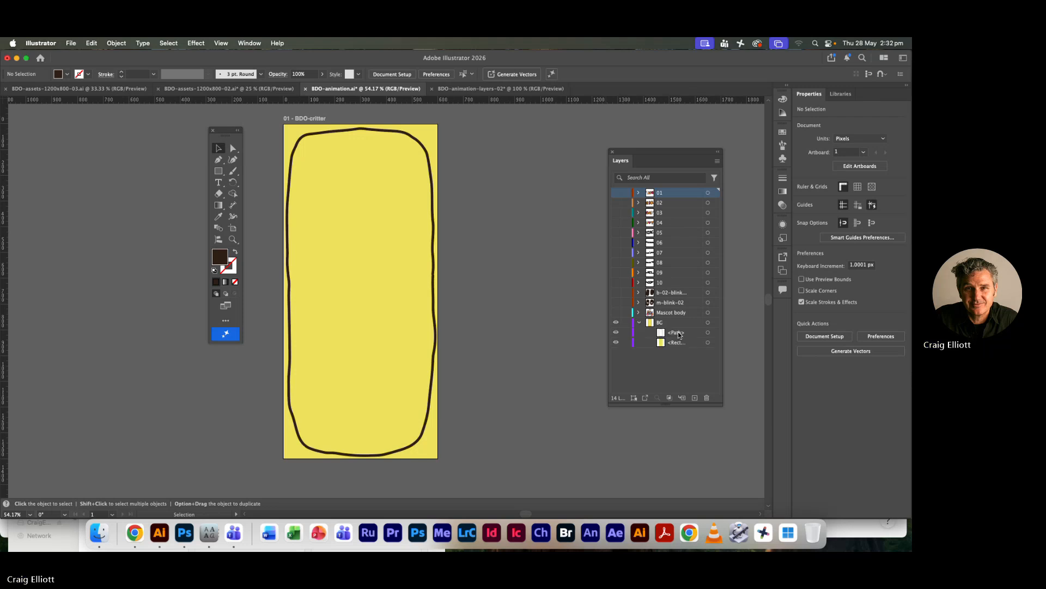
pyautogui.click(707, 342)
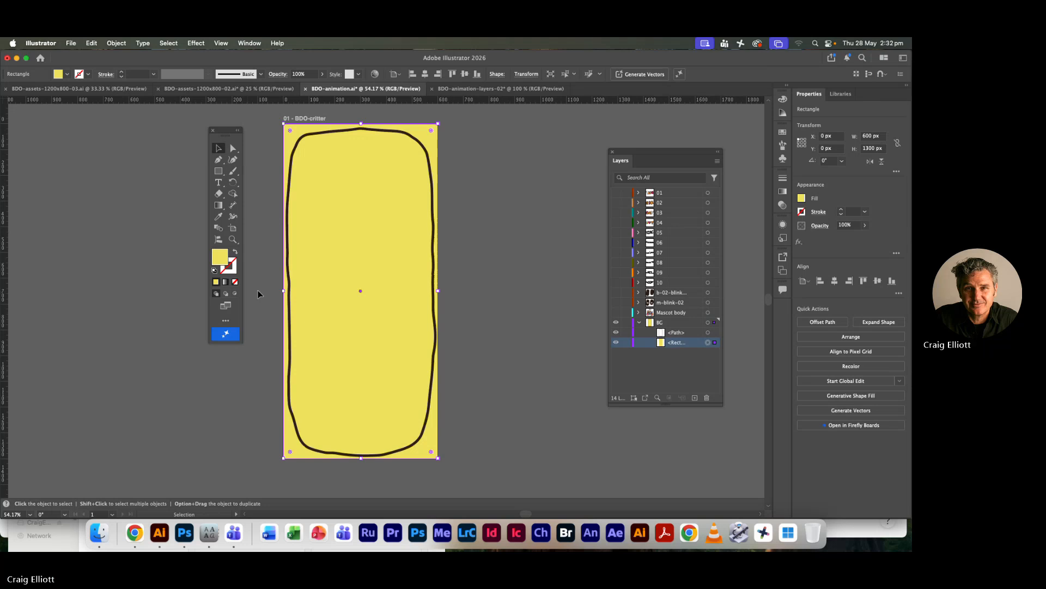
pyautogui.click(225, 282)
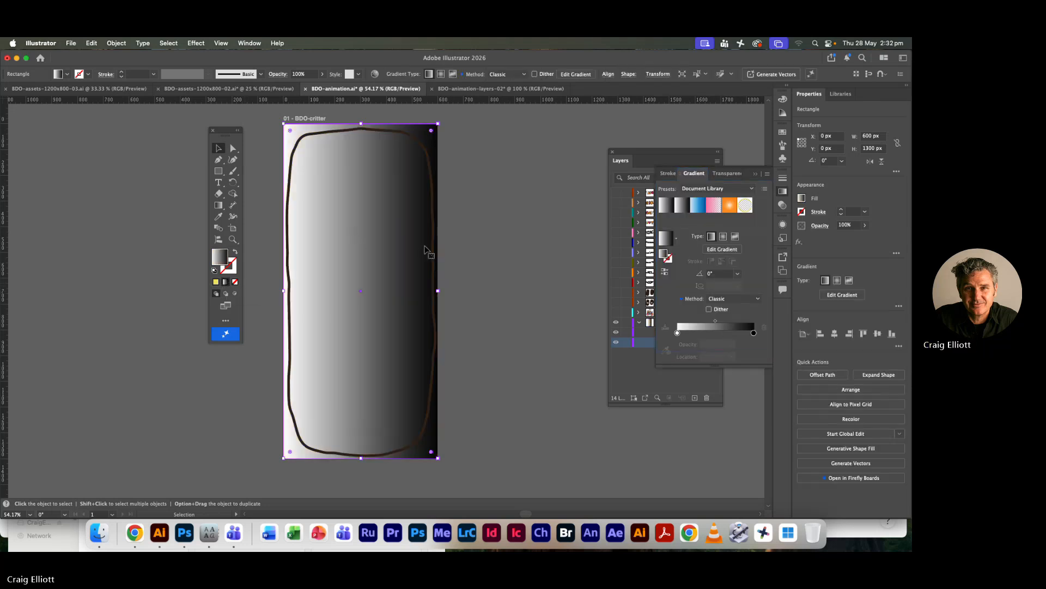
pyautogui.click(723, 237)
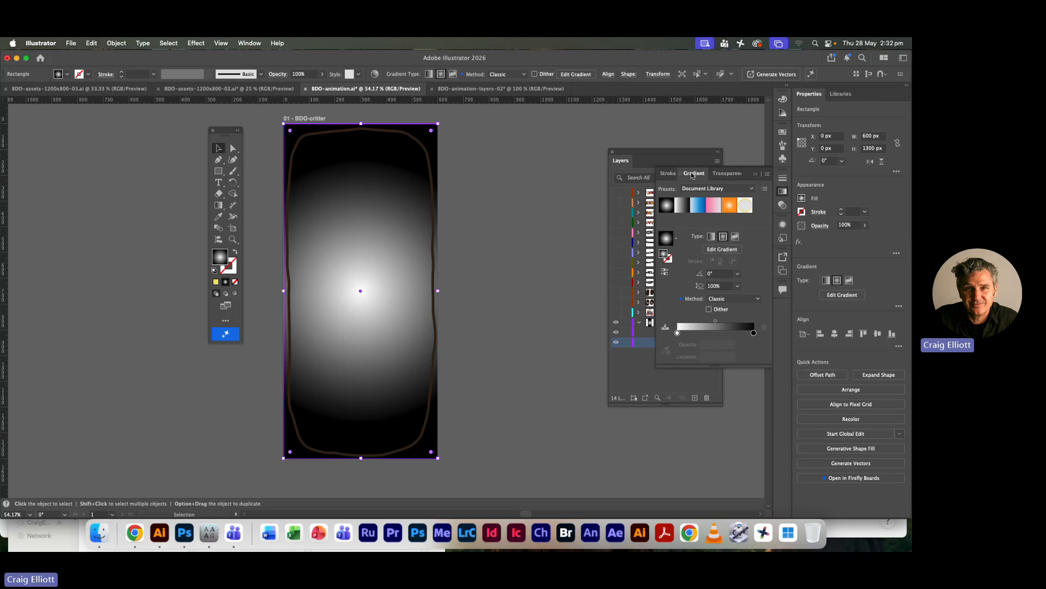
# Set the outer black stop of the background's radial gradient to an orange-red swatch
pyautogui.moveTo(693, 173); pyautogui.dragTo(513, 119)
pyautogui.click(757, 174)
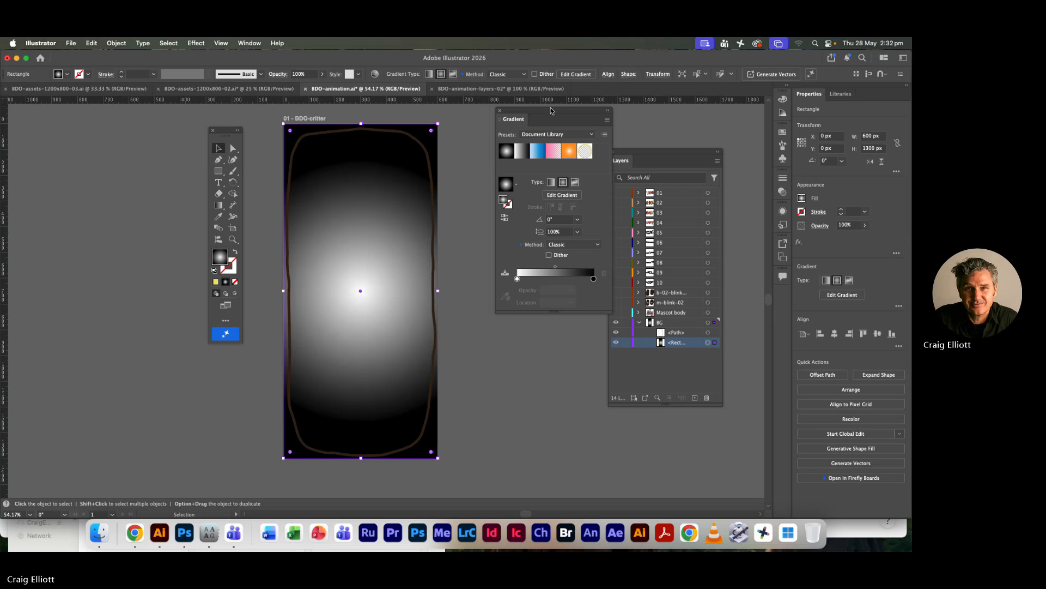
pyautogui.moveTo(551, 115); pyautogui.dragTo(521, 118)
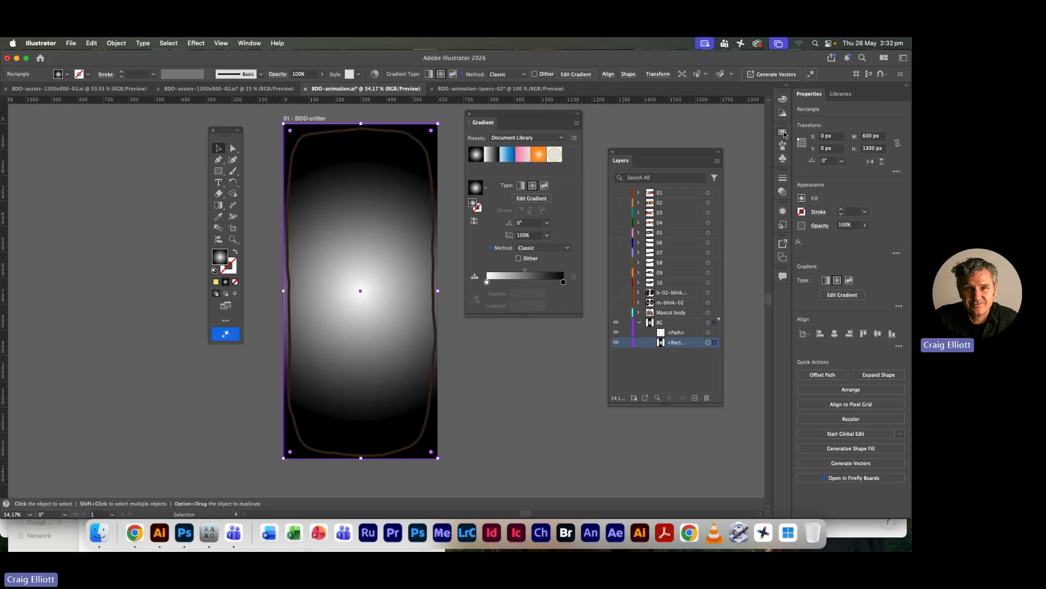
pyautogui.click(782, 131)
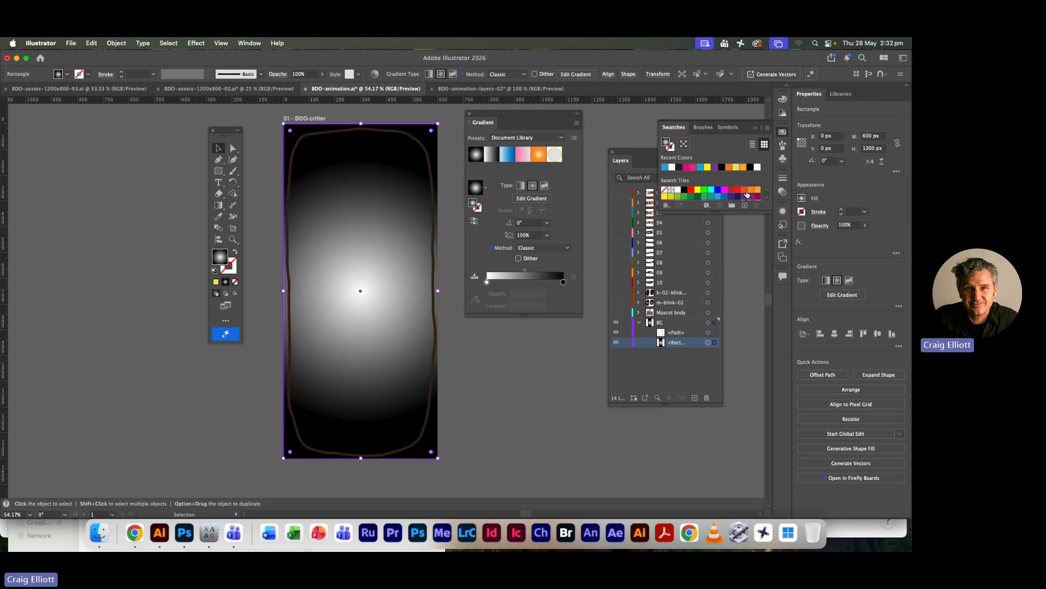
pyautogui.moveTo(744, 193); pyautogui.dragTo(564, 283)
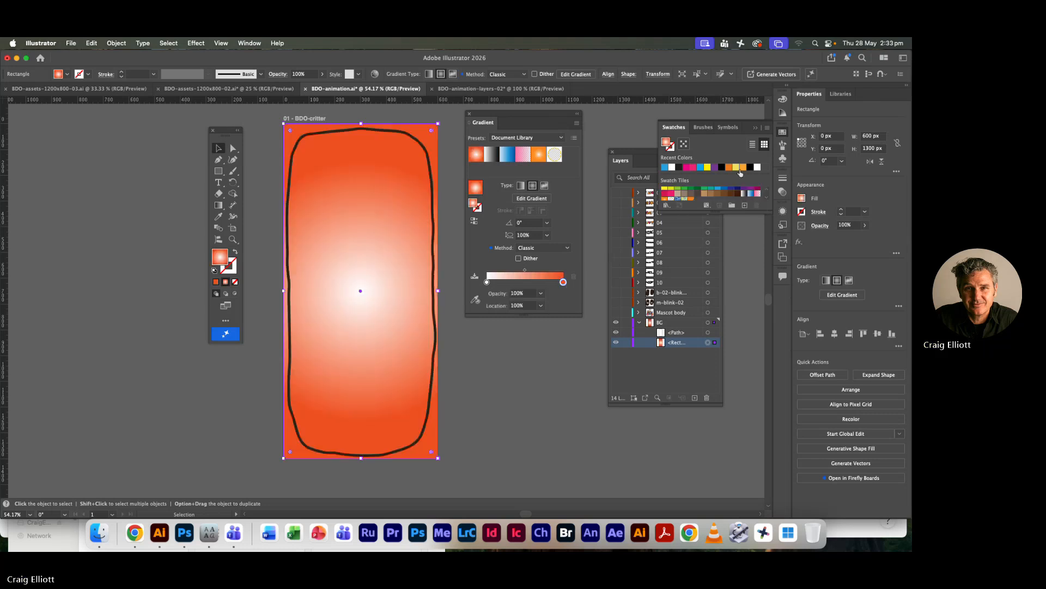
# Try to recolour the white inner stop of the background gradient with a recent swatch colour
pyautogui.moveTo(743, 170); pyautogui.dragTo(487, 282)
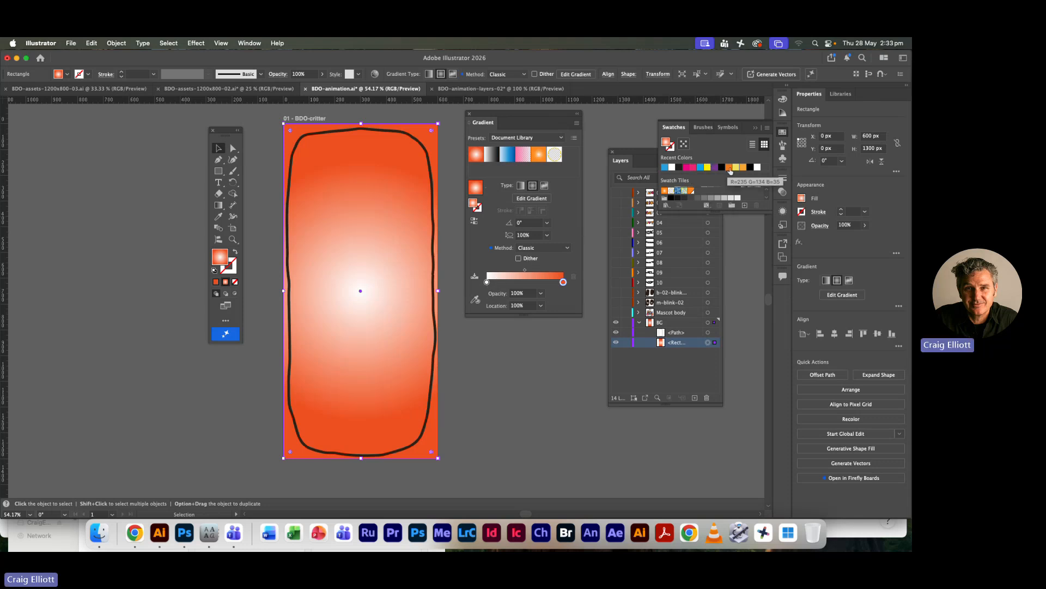
pyautogui.click(488, 282)
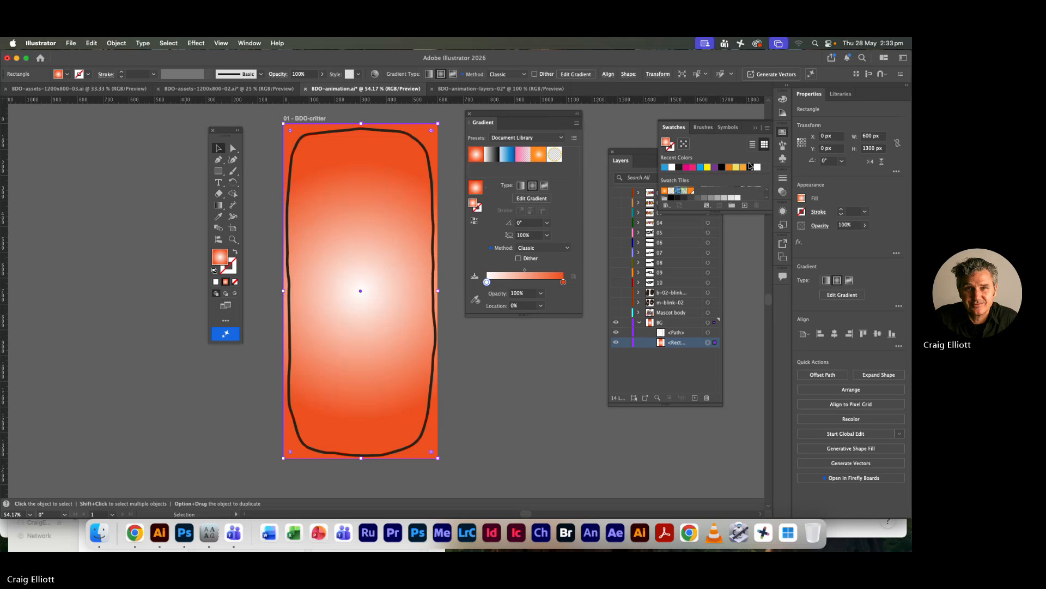
pyautogui.moveTo(699, 170); pyautogui.dragTo(487, 282)
pyautogui.click(590, 309)
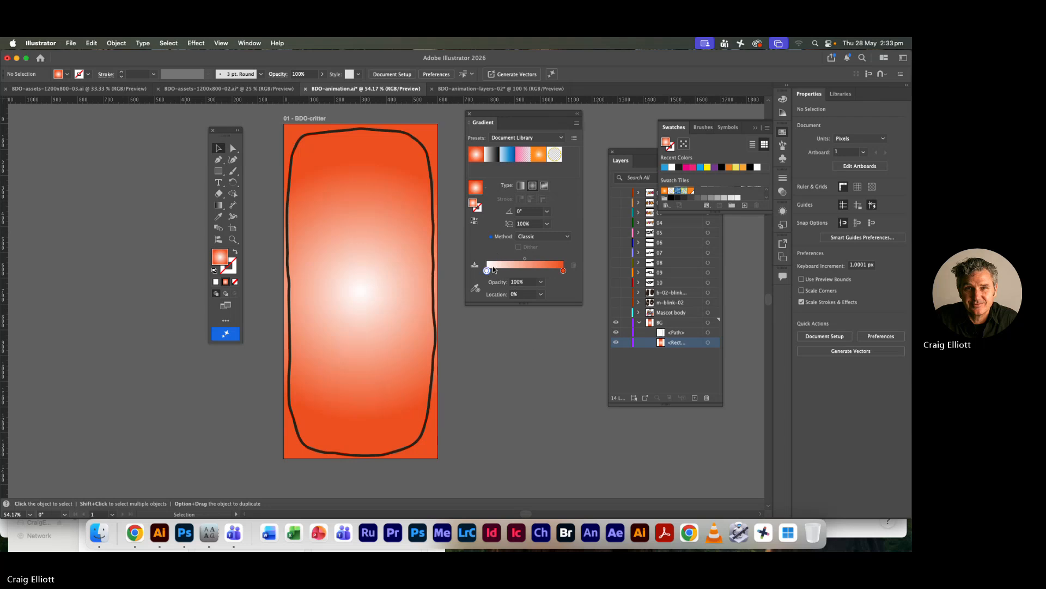
# Try to give the inner stop of the background's radial gradient a yellow from the recent colours
pyautogui.click(487, 271)
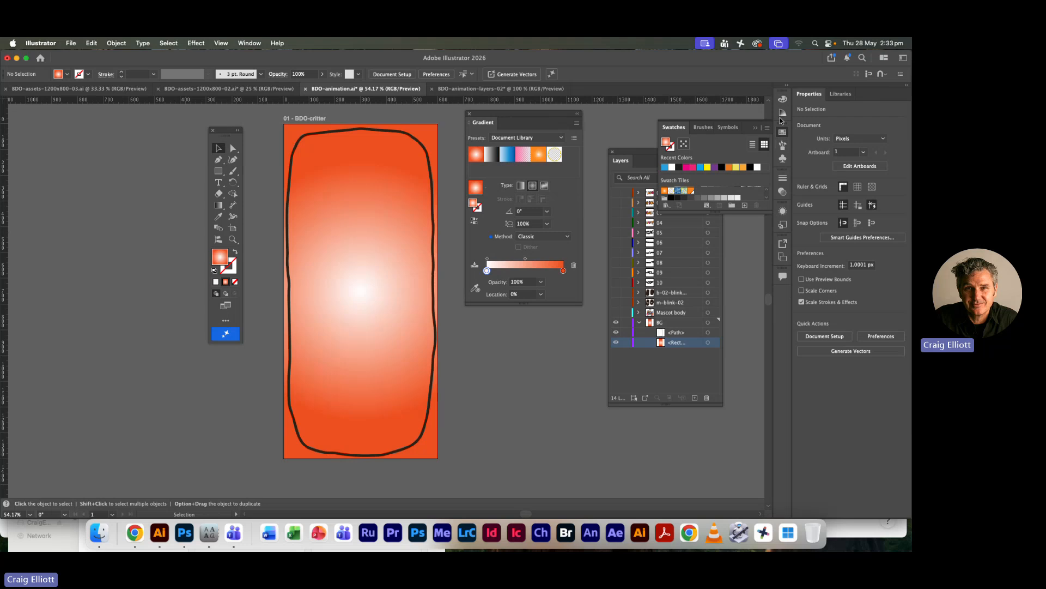
pyautogui.click(783, 98)
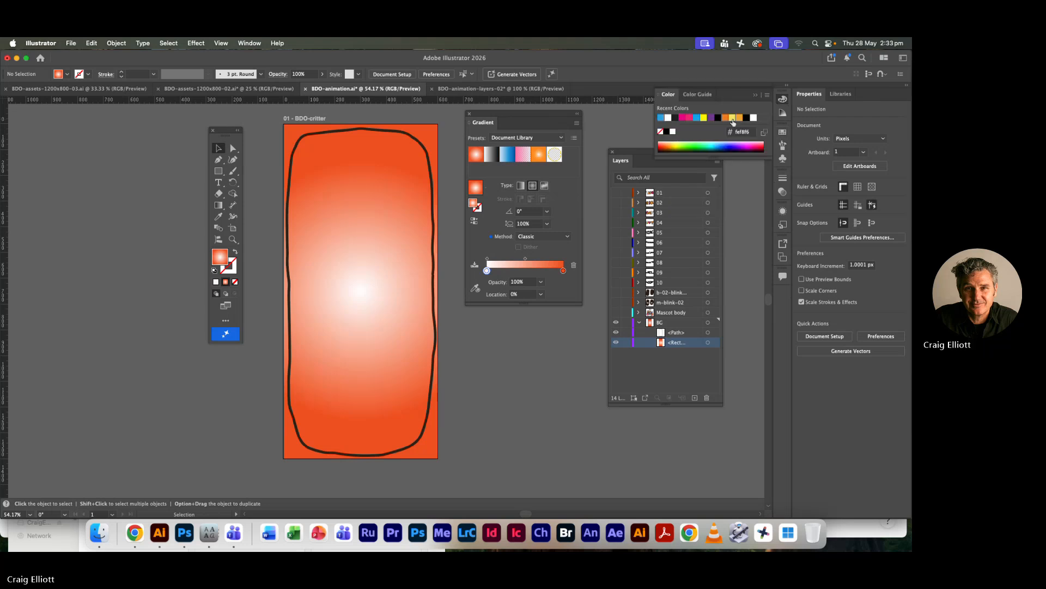
pyautogui.moveTo(733, 121); pyautogui.dragTo(500, 223)
pyautogui.moveTo(487, 268); pyautogui.dragTo(487, 270)
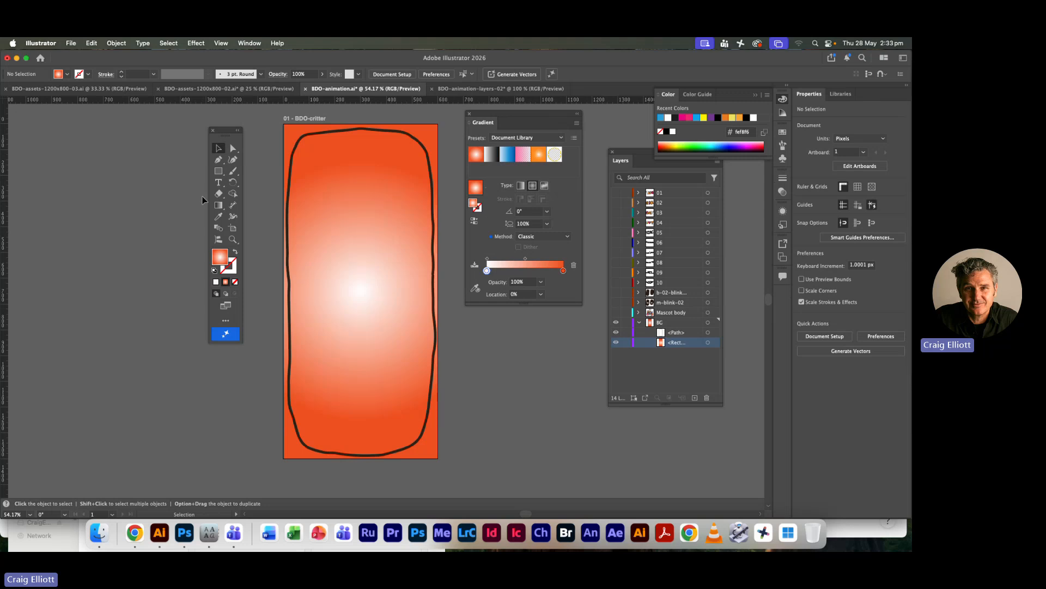
pyautogui.click(487, 270)
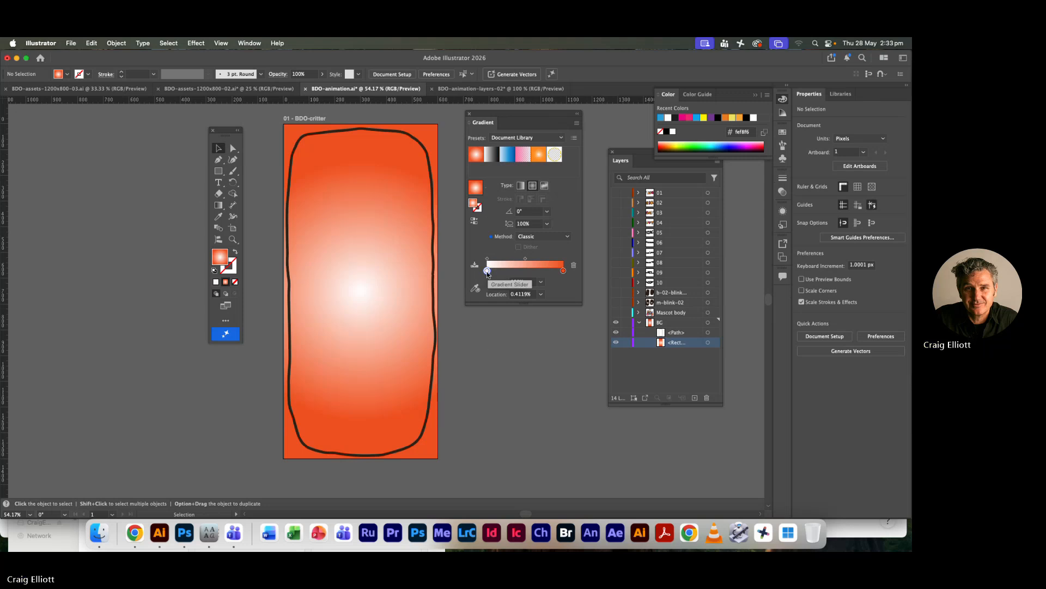
# Set the inner gradient stop's colour to a full-brightness yellow-orange, ffc400, and check both stops of the gradient
pyautogui.doubleClick(487, 269)
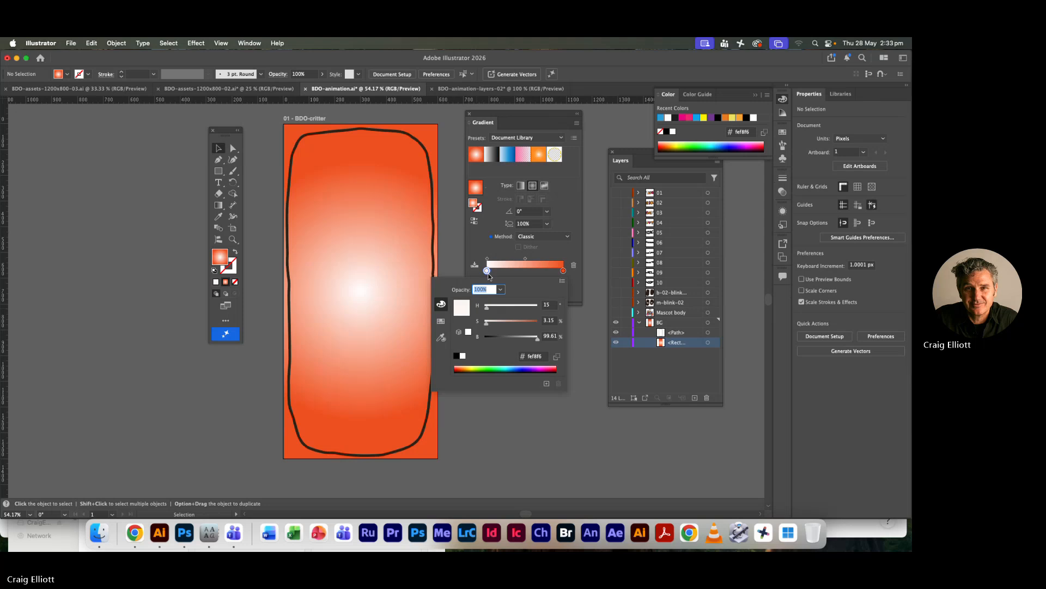
pyautogui.click(474, 367)
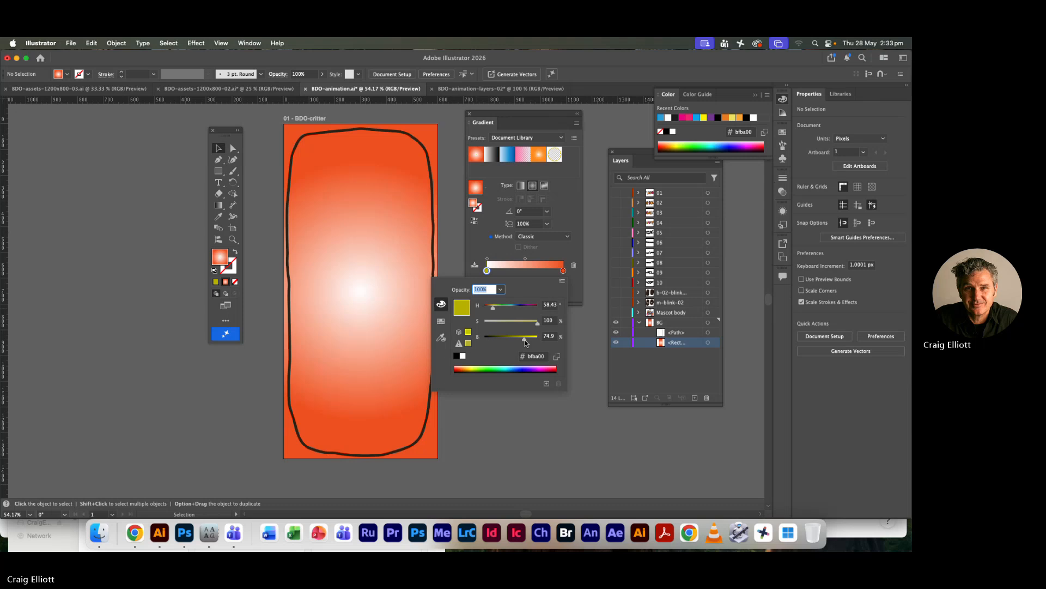
pyautogui.moveTo(525, 340); pyautogui.dragTo(538, 338)
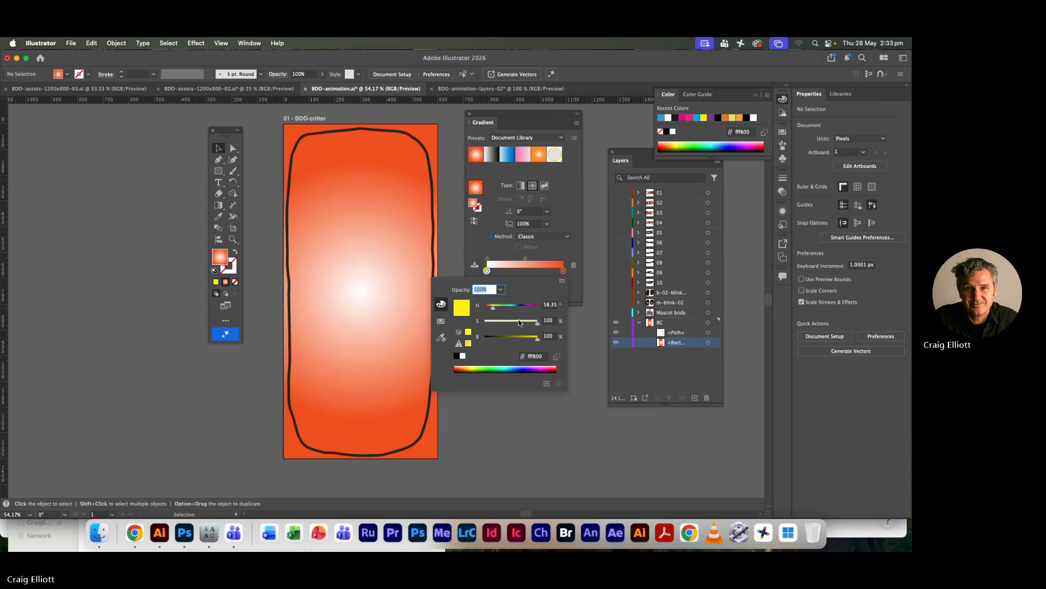
pyautogui.moveTo(492, 308); pyautogui.dragTo(491, 308)
pyautogui.click(569, 329)
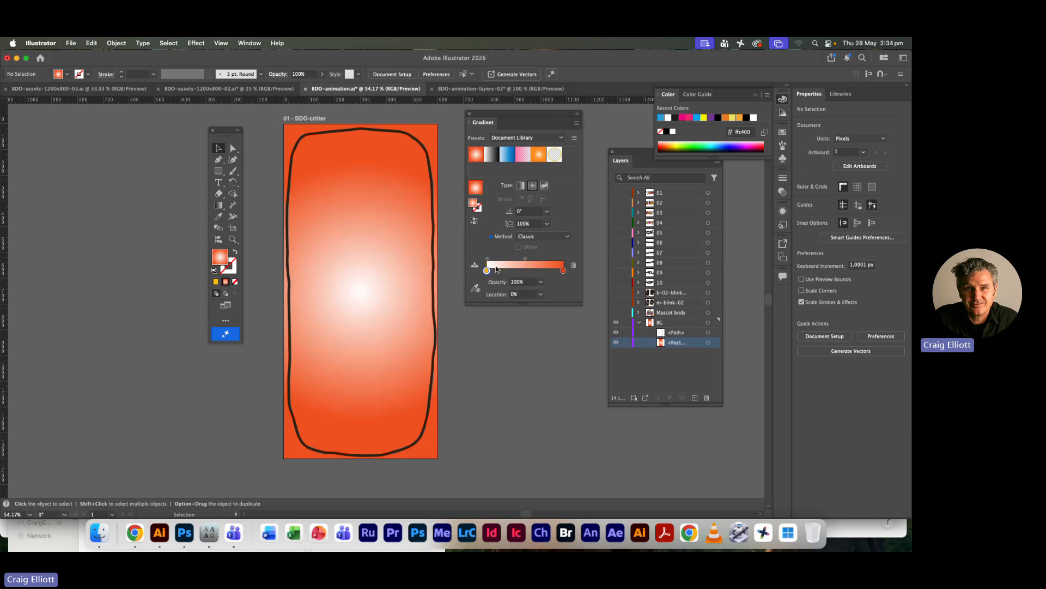
pyautogui.click(488, 259)
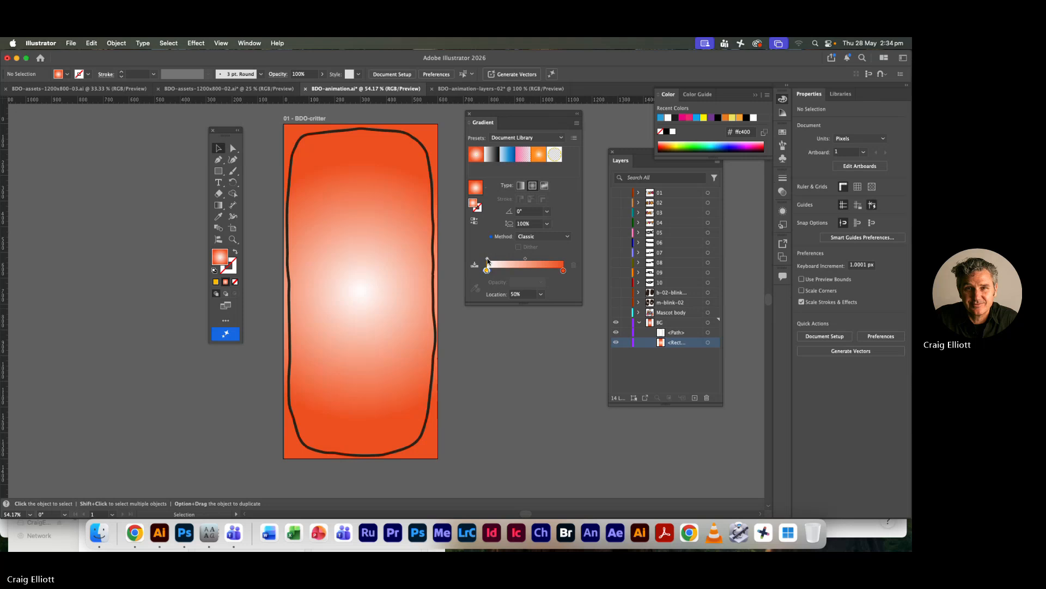
pyautogui.click(488, 270)
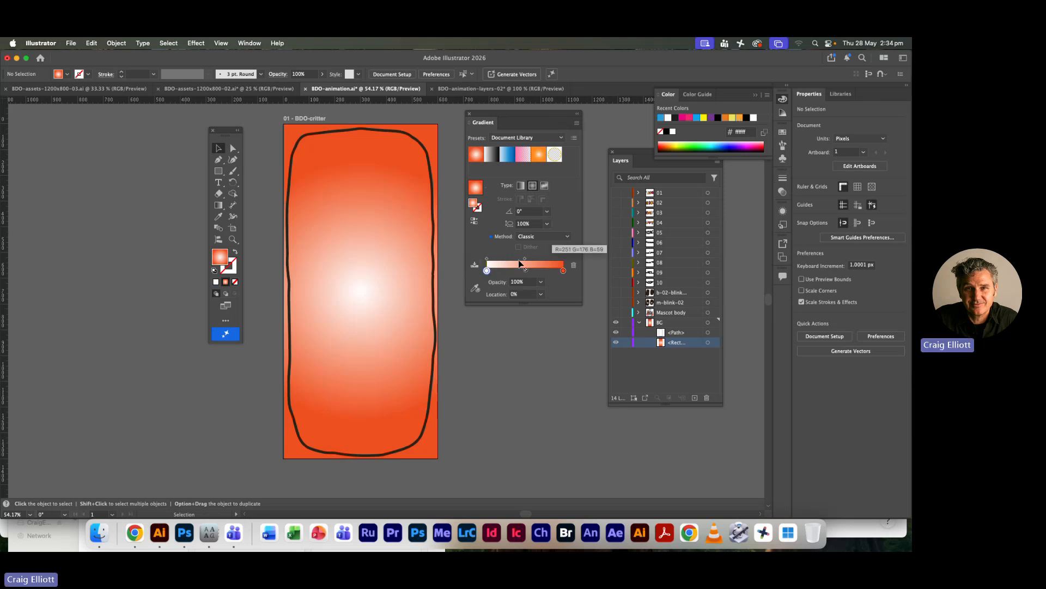
pyautogui.click(564, 270)
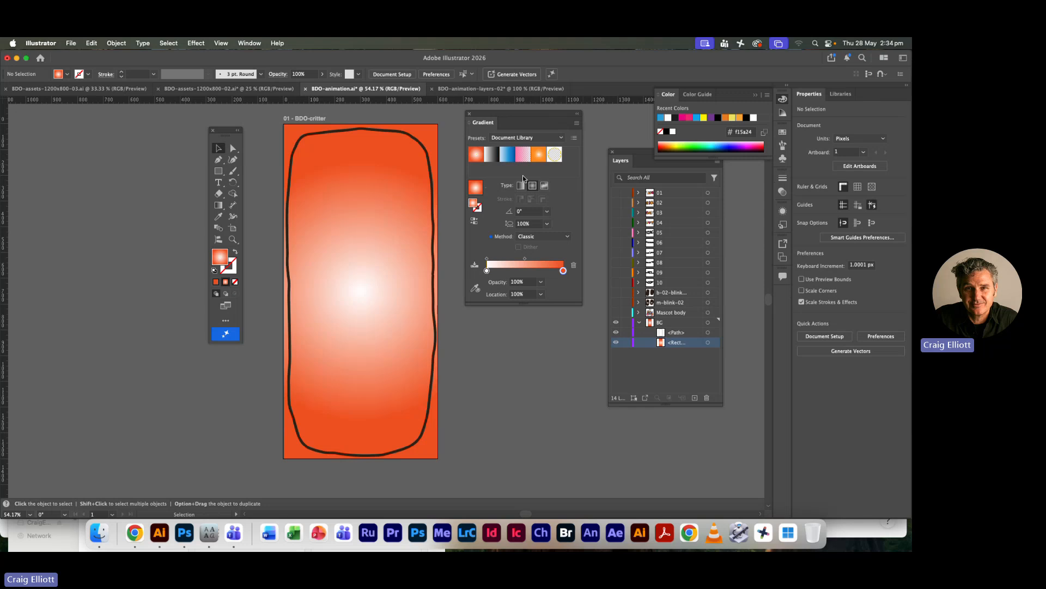
# Fill the background rectangle in the BG layer with the orange radial gradient preset from the Document Library
pyautogui.click(539, 160)
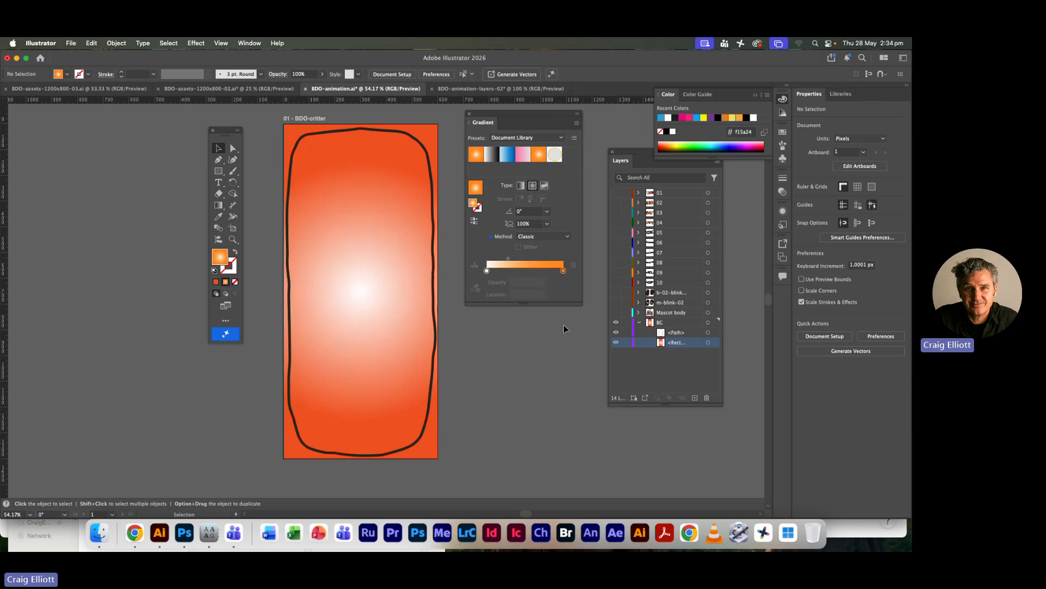
pyautogui.click(708, 342)
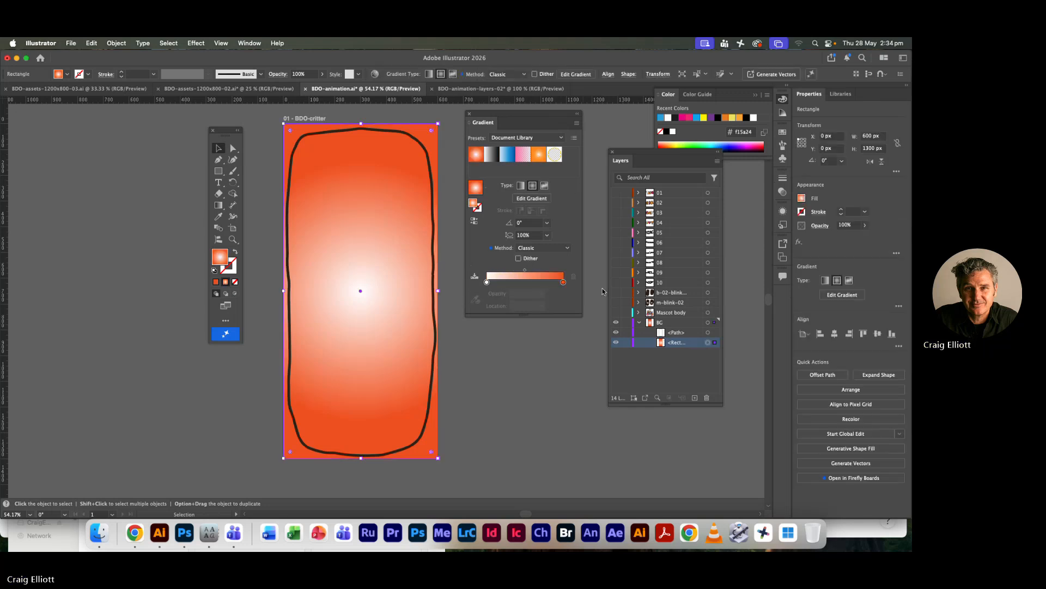
pyautogui.click(539, 156)
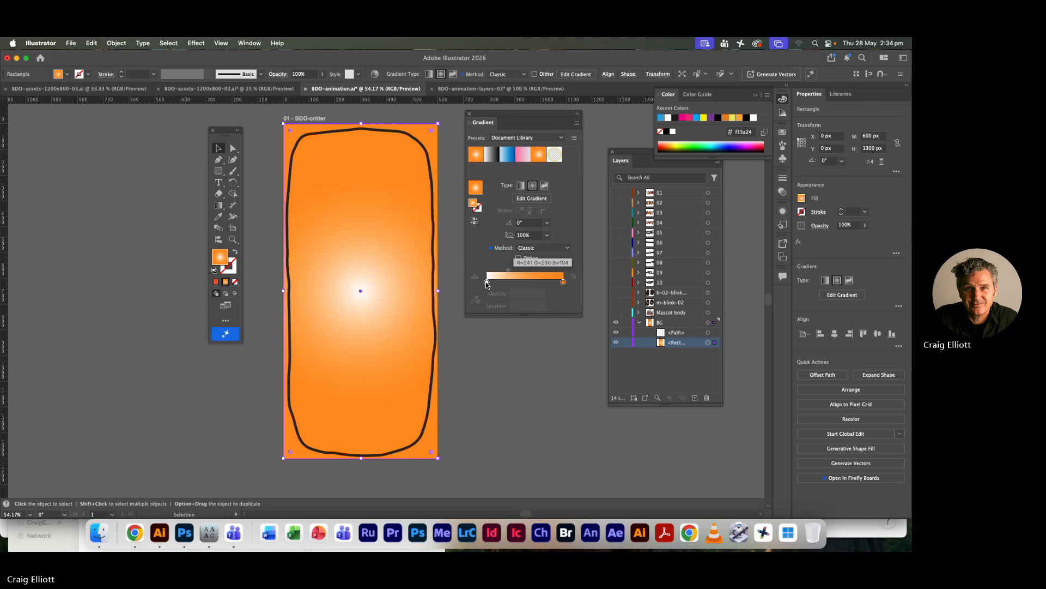
pyautogui.click(457, 364)
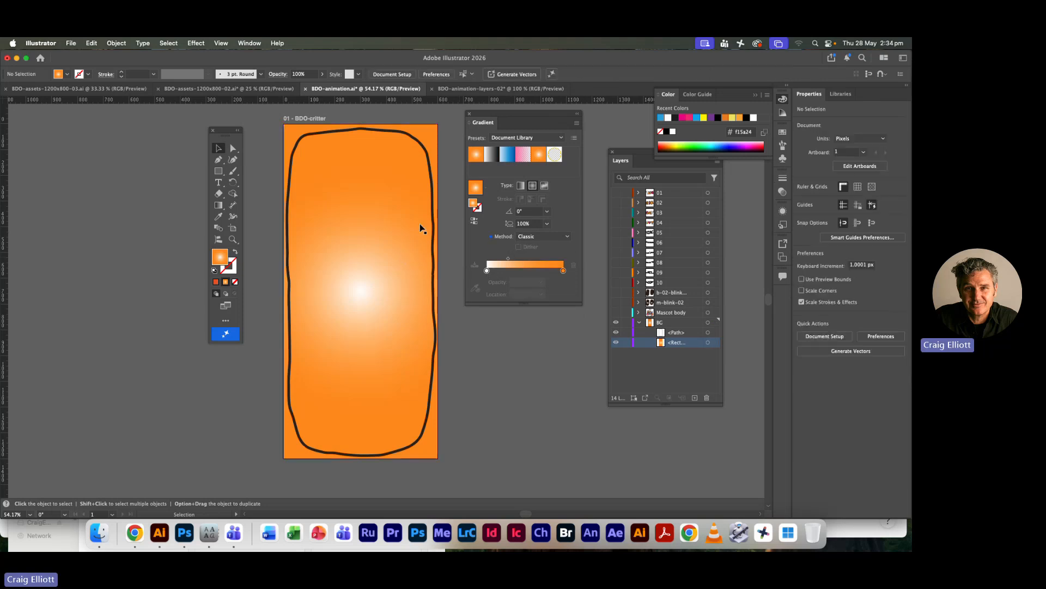
# Copy the gradient rectangle, switch to Photoshop, hide the bg layer and paste the rectangle as a Smart Object directly above Background
pyautogui.click(708, 342)
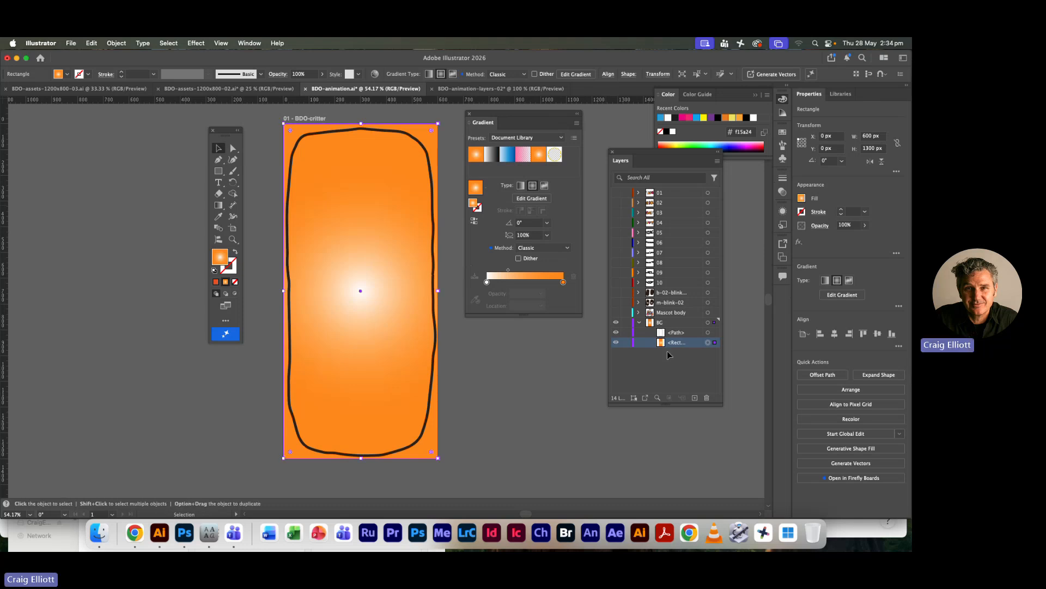
pyautogui.press('super+Tab')
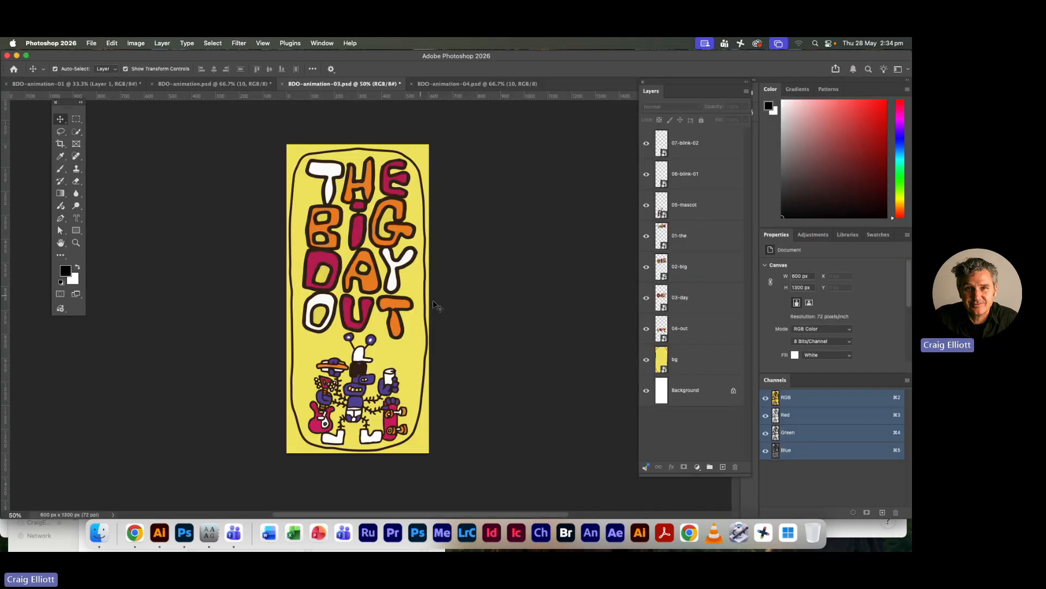
pyautogui.click(646, 359)
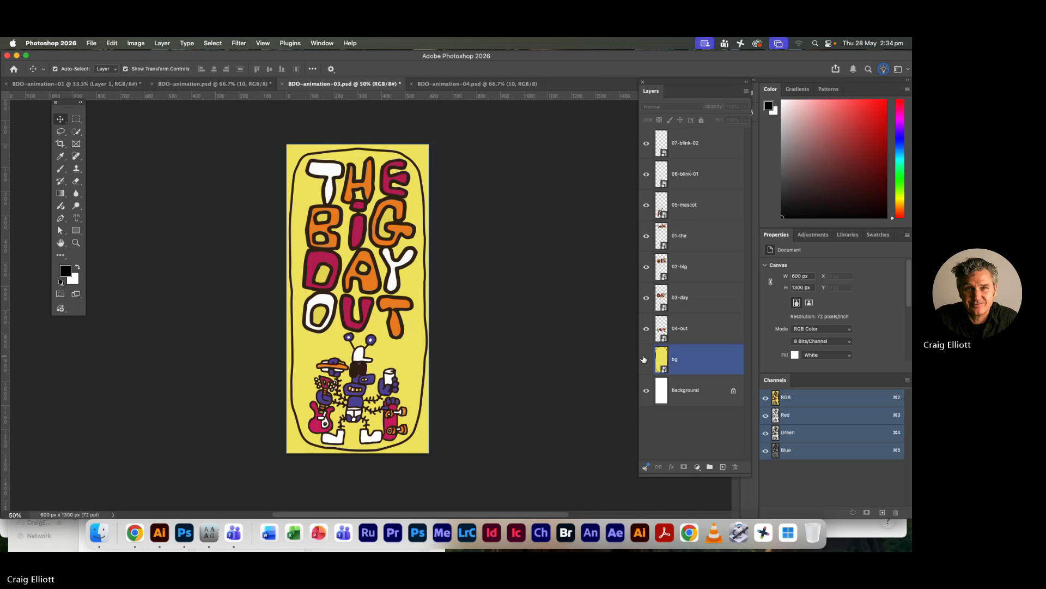
pyautogui.click(704, 391)
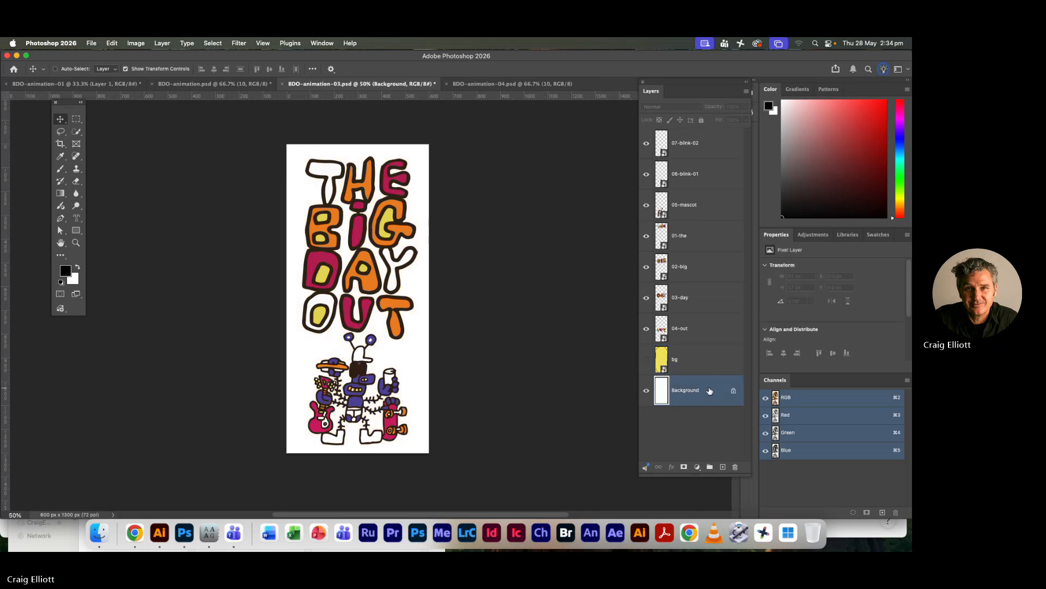
pyautogui.press('super+v')
pyautogui.click(596, 149)
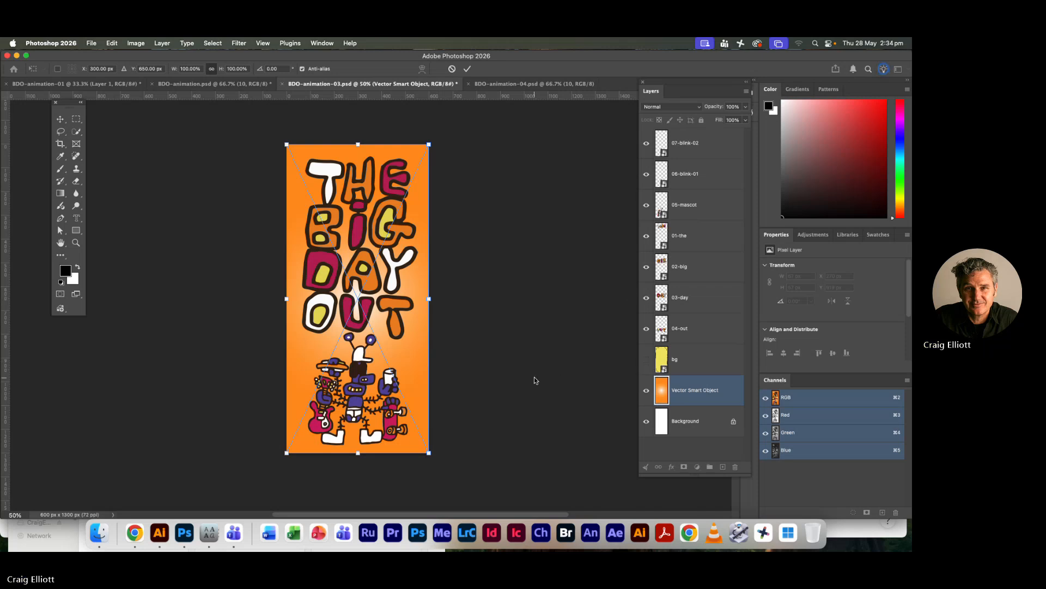
pyautogui.press('Return')
# Copy all artwork of the BG layer from Illustrator, including the outline path, and paste it into BDO-animation-03.psd in Photoshop as a Smart Object
pyautogui.press('super+Tab')
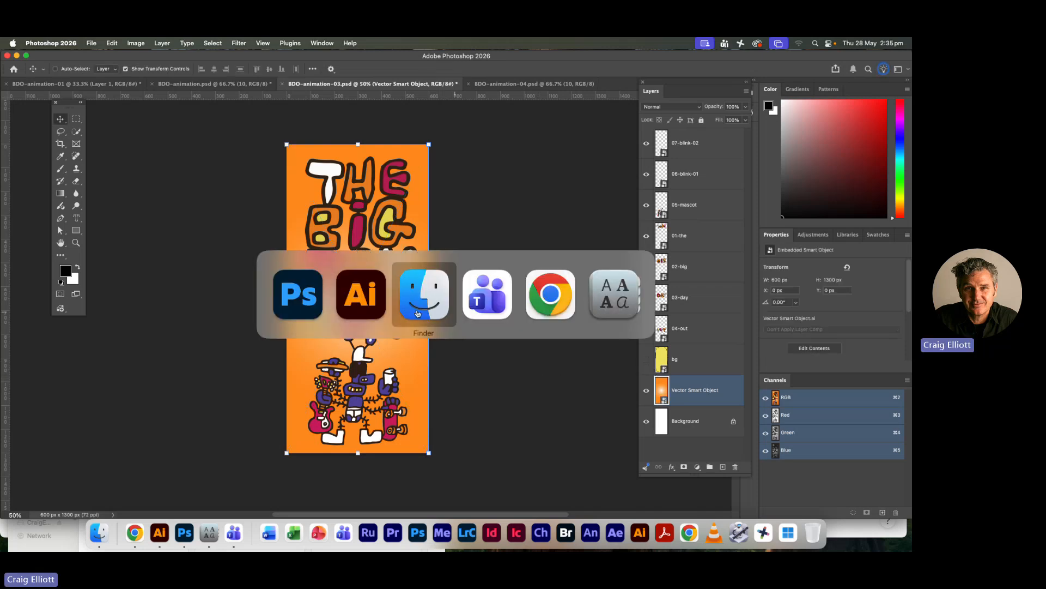
pyautogui.click(359, 308)
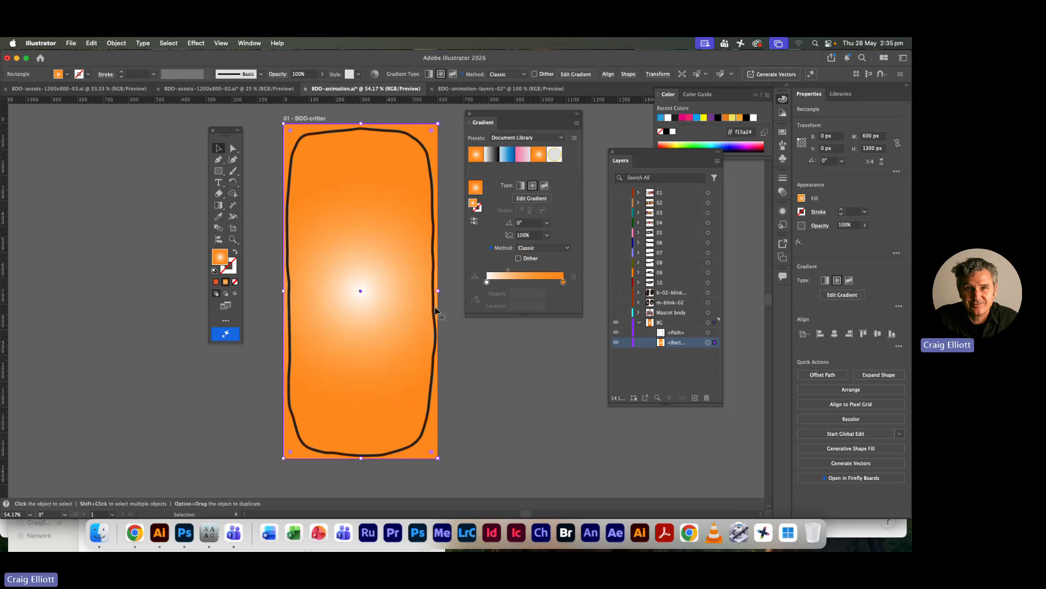
pyautogui.click(709, 322)
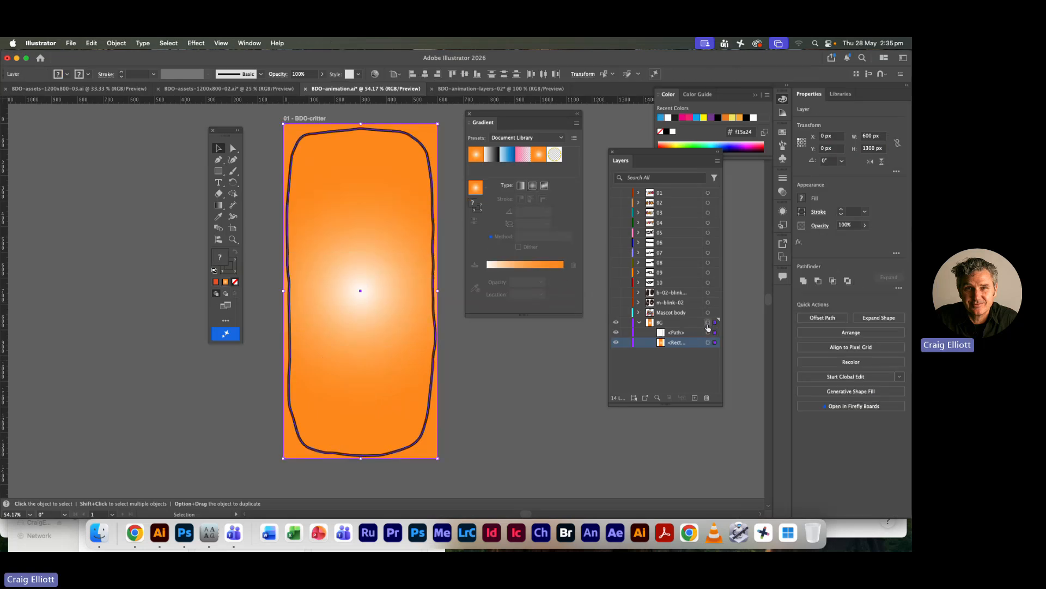
pyautogui.press('super+Tab')
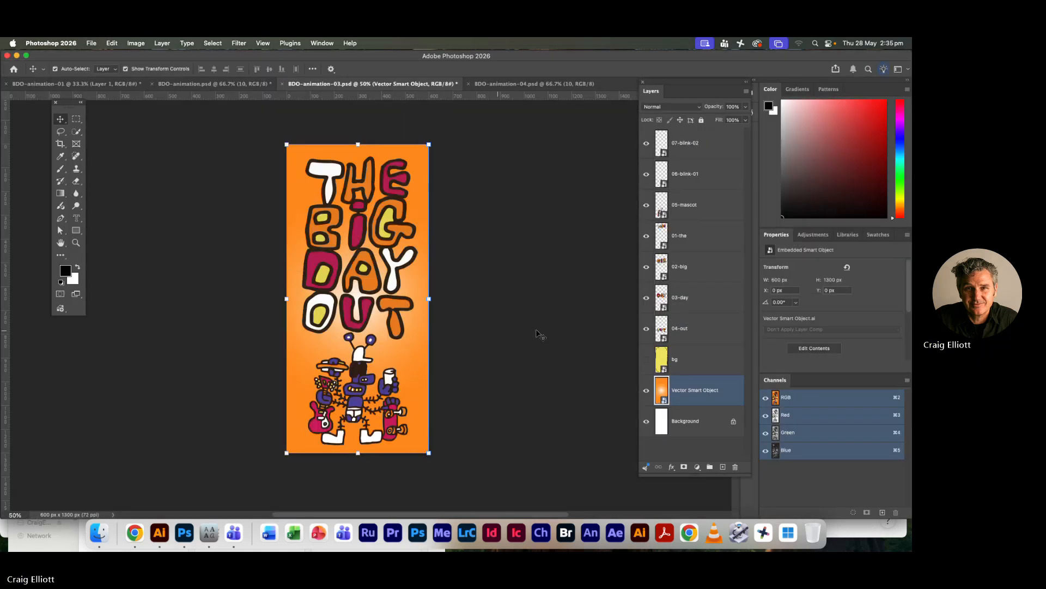
pyautogui.press('super+v')
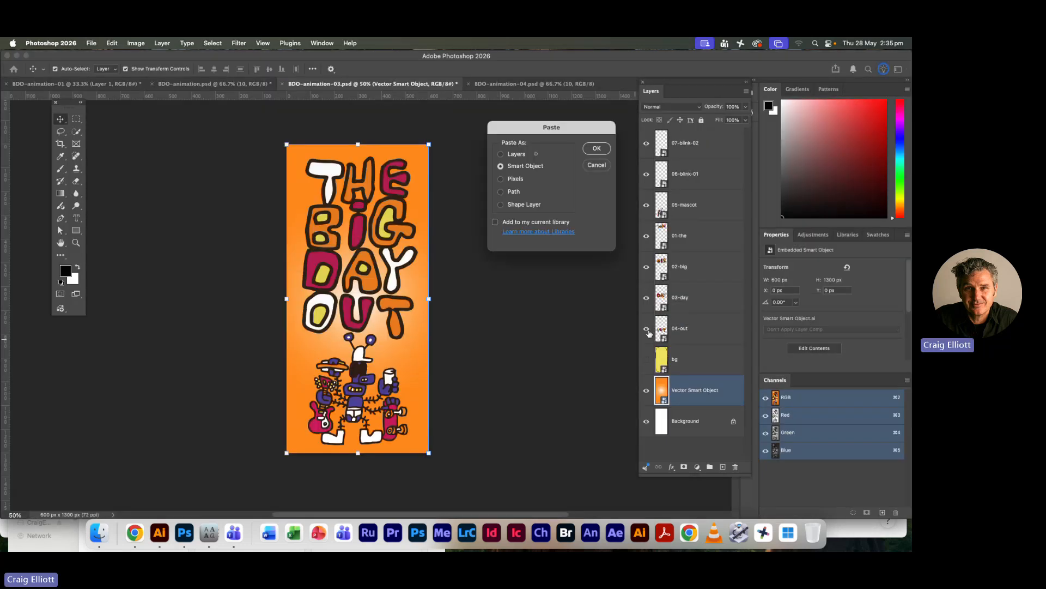
pyautogui.click(597, 149)
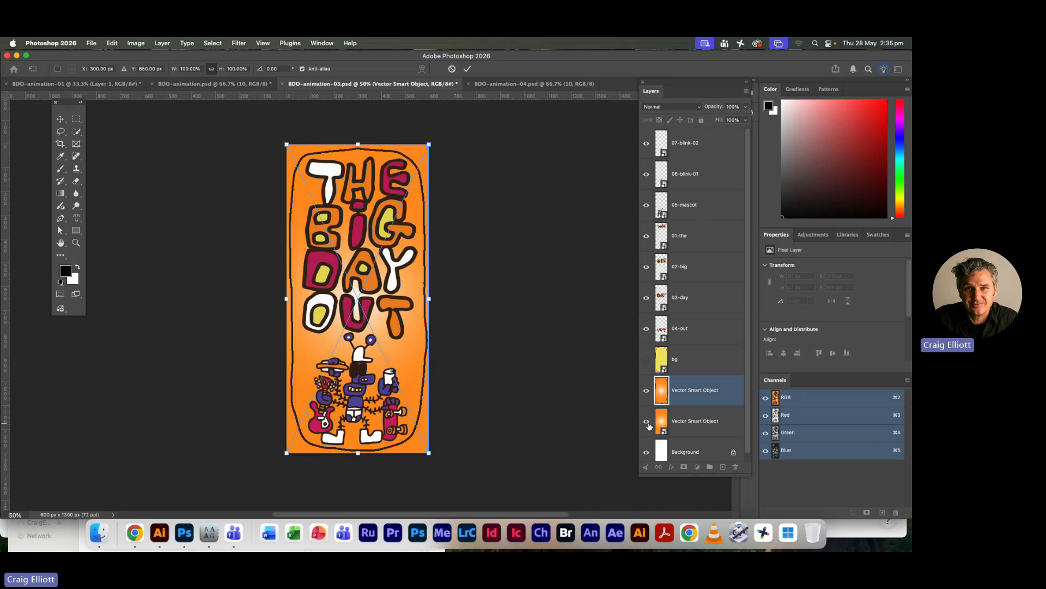
pyautogui.press('Return')
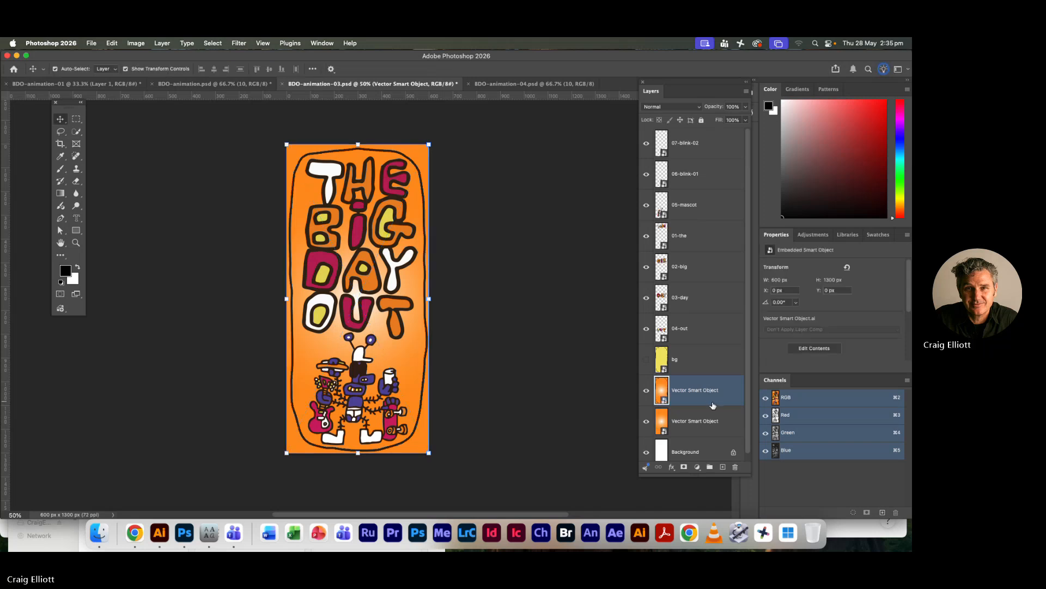
# Hide the lower gradient Smart Object without the outline and show the yellow bg layer again
pyautogui.click(647, 421)
pyautogui.click(525, 382)
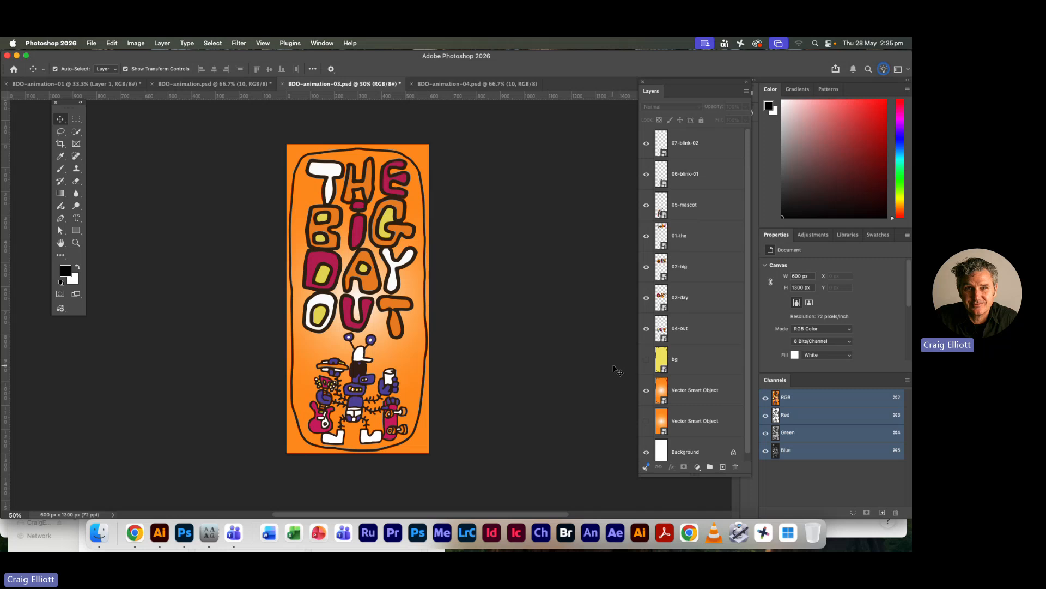
pyautogui.click(646, 359)
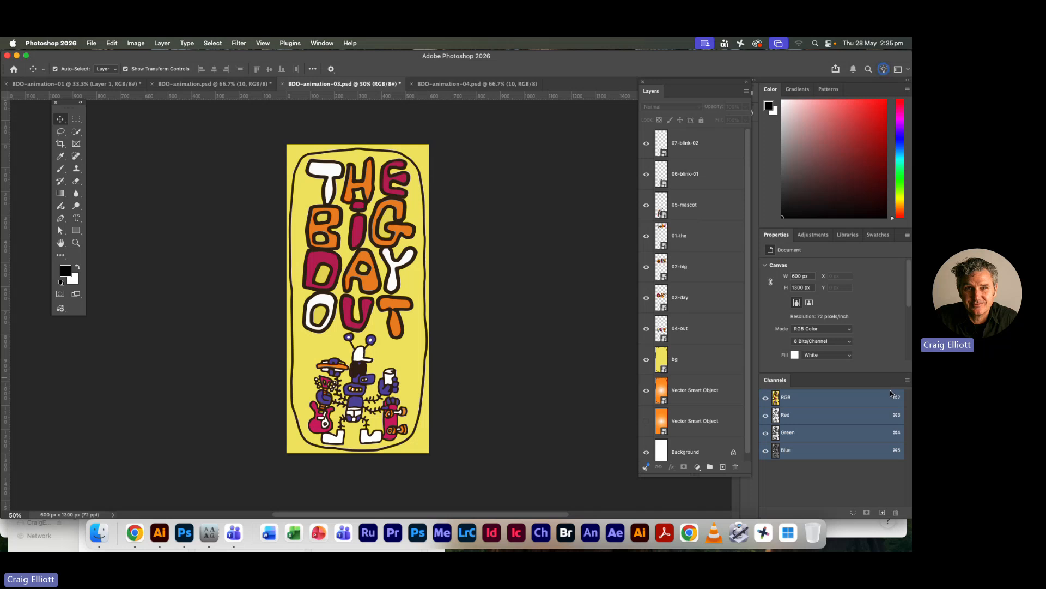
pyautogui.press('super+Tab')
pyautogui.click(517, 137)
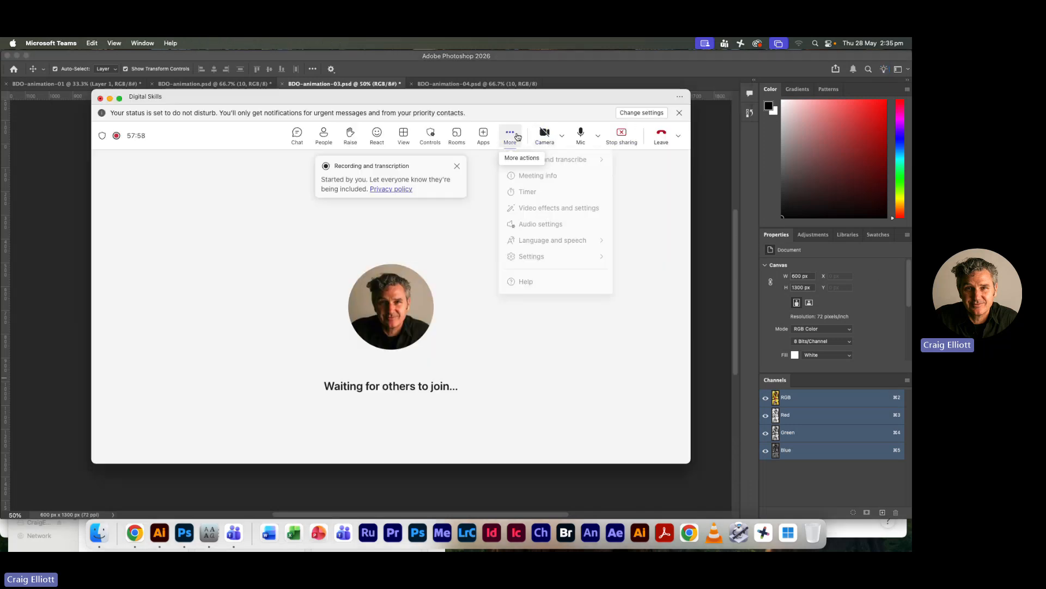
pyautogui.moveTo(550, 161)
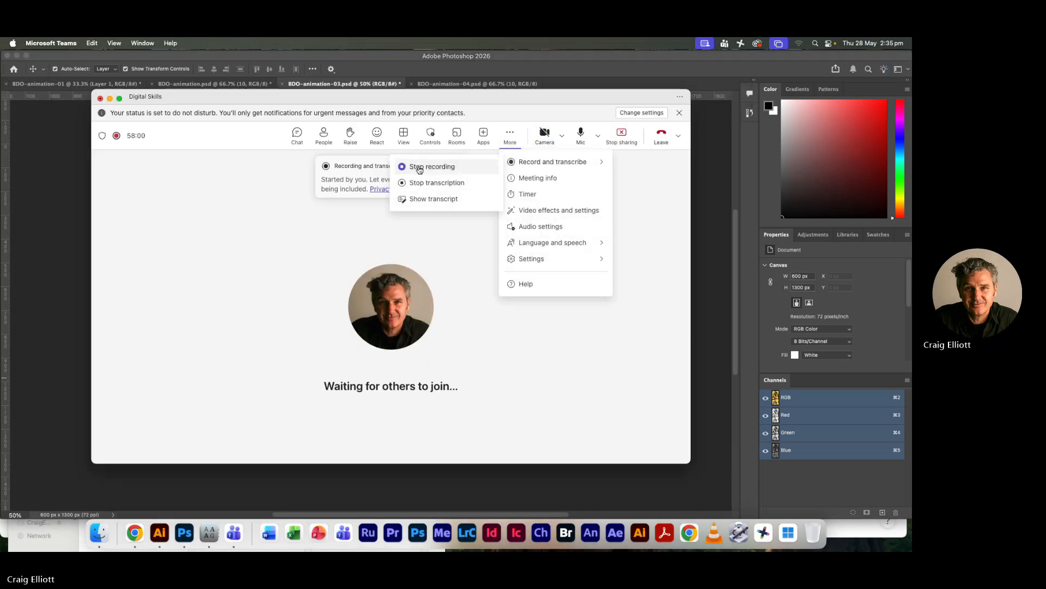